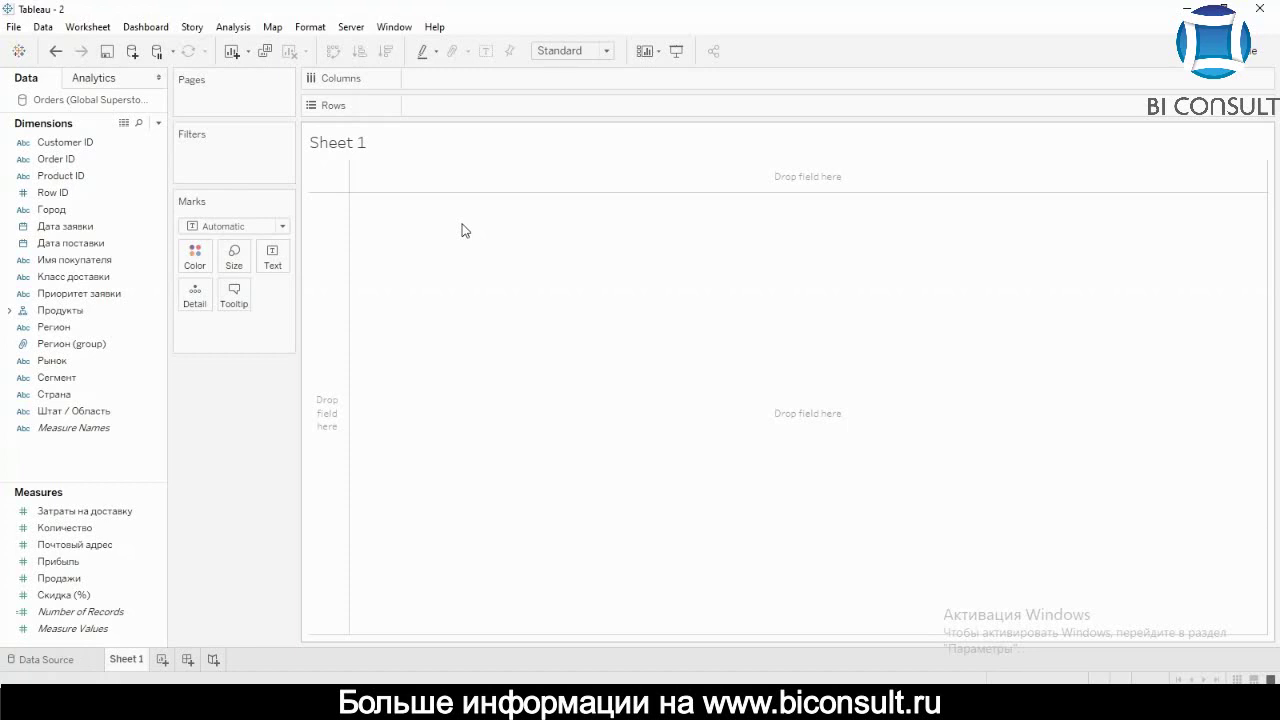
# Add Регион (group) to the rows of the empty Sheet 1
pyautogui.moveTo(40, 343); pyautogui.dragTo(418, 104)
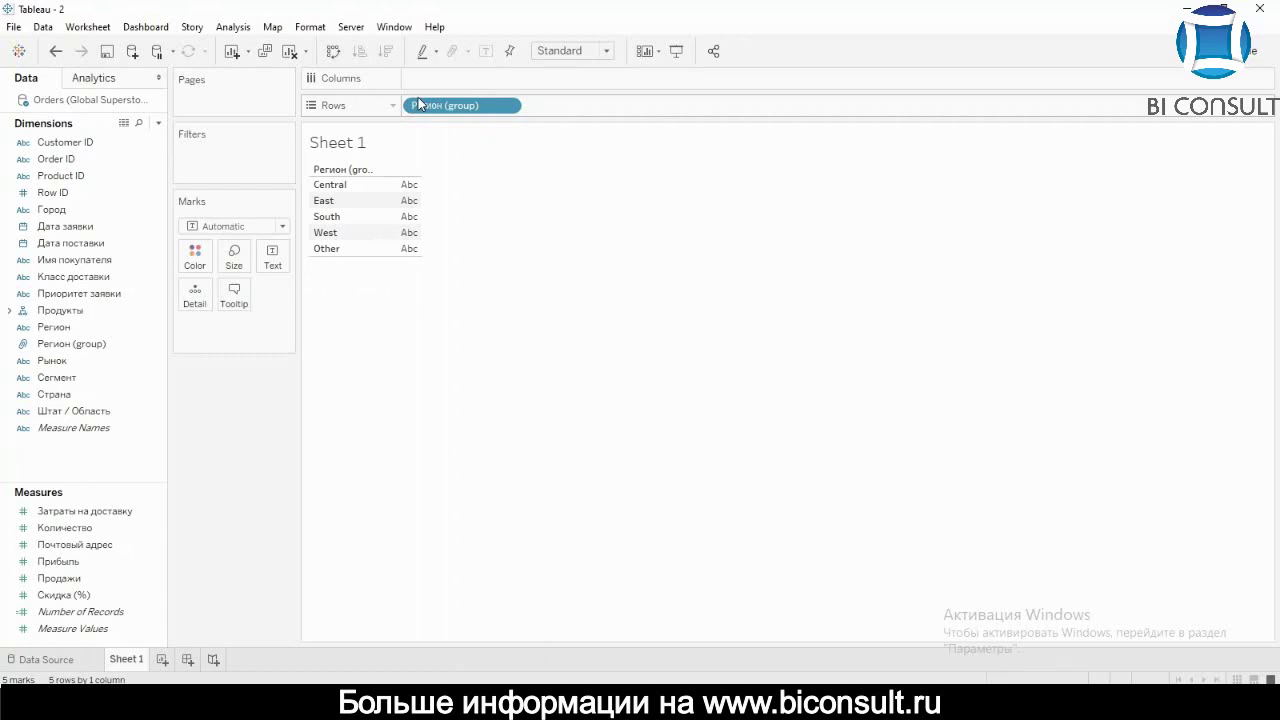
pyautogui.moveTo(380, 190)
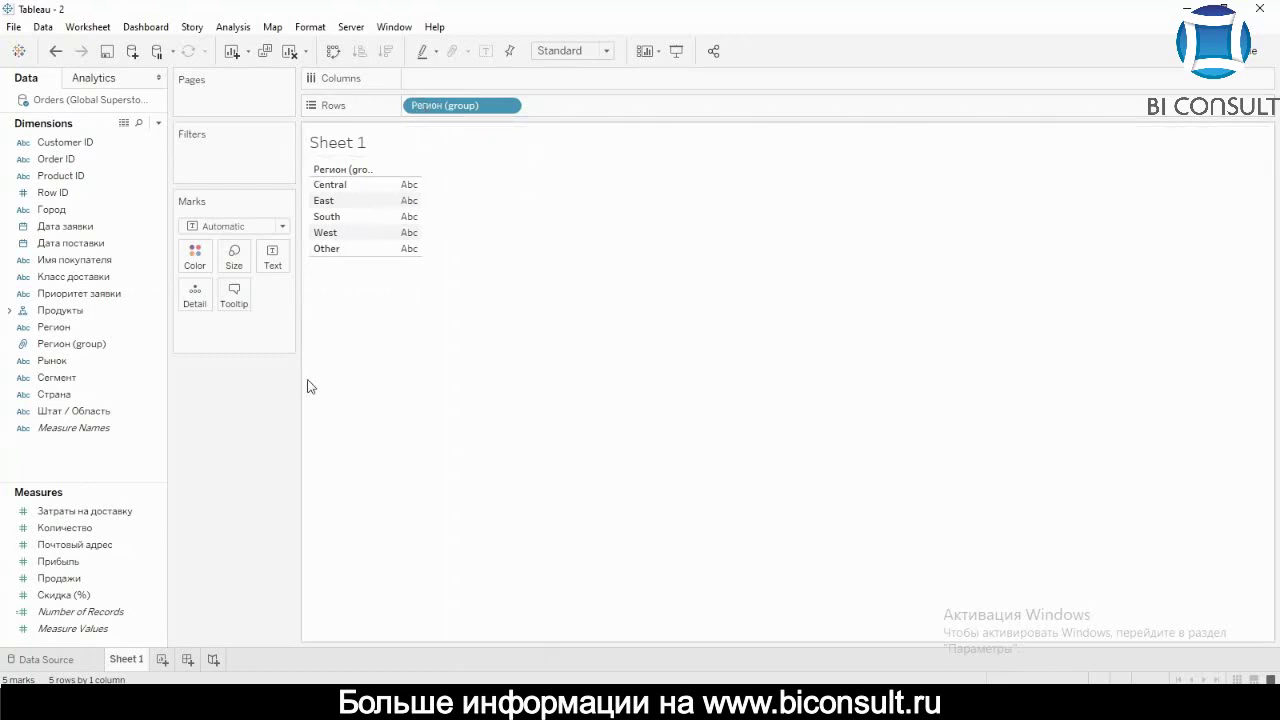
# Create a new calculated field and name it Avg profit per client
pyautogui.rightClick(76, 462)
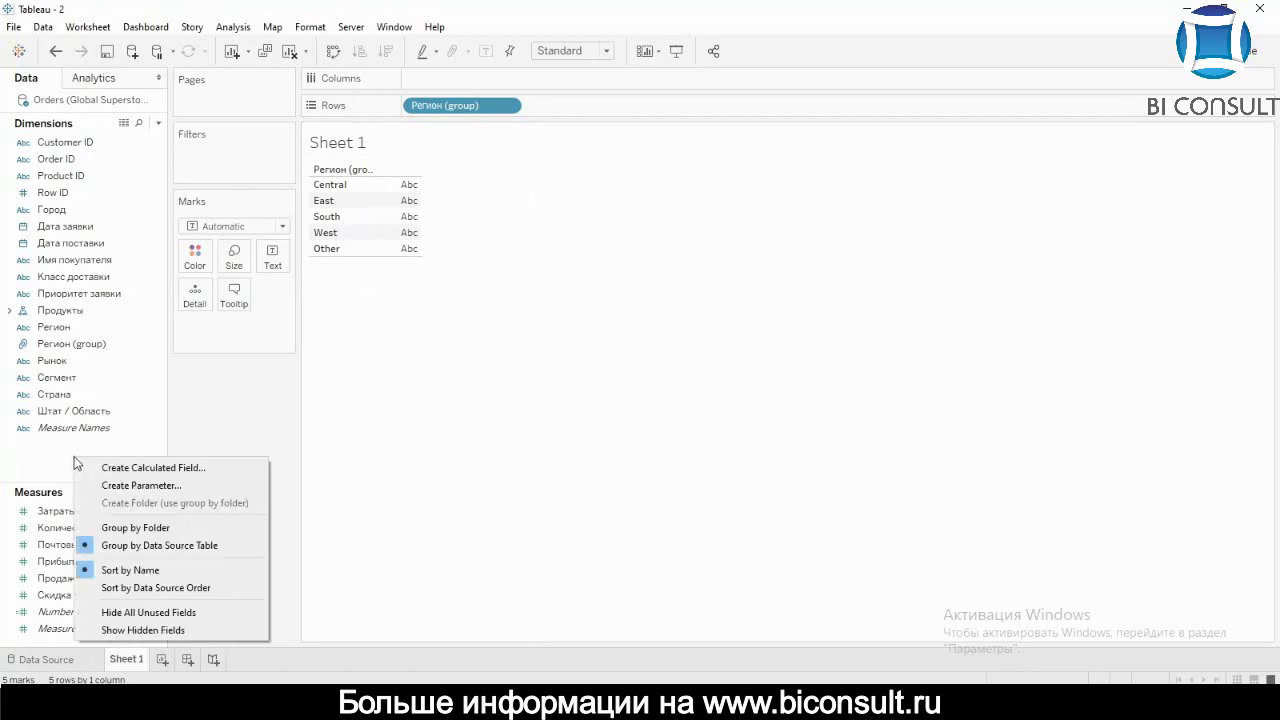
pyautogui.click(140, 468)
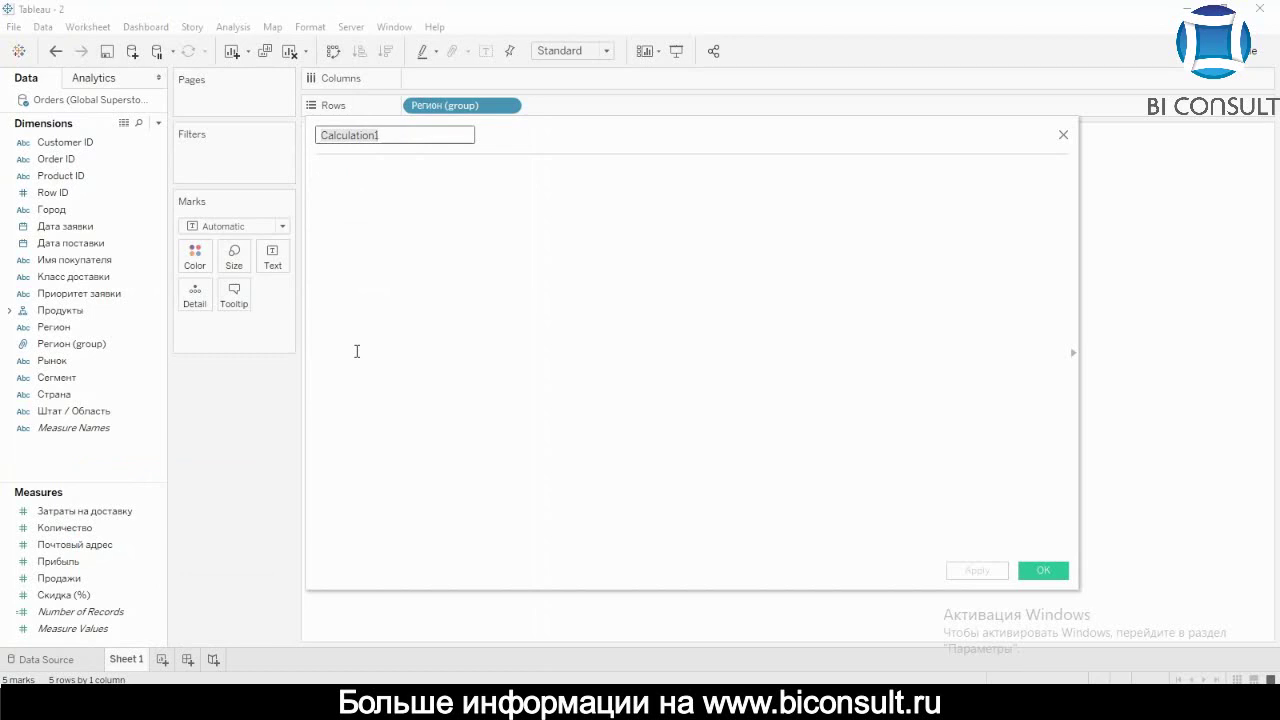
pyautogui.write('СЗЕ')
pyautogui.press('BackSpace')
pyautogui.press('BackSpace')
pyautogui.press('BackSpace')
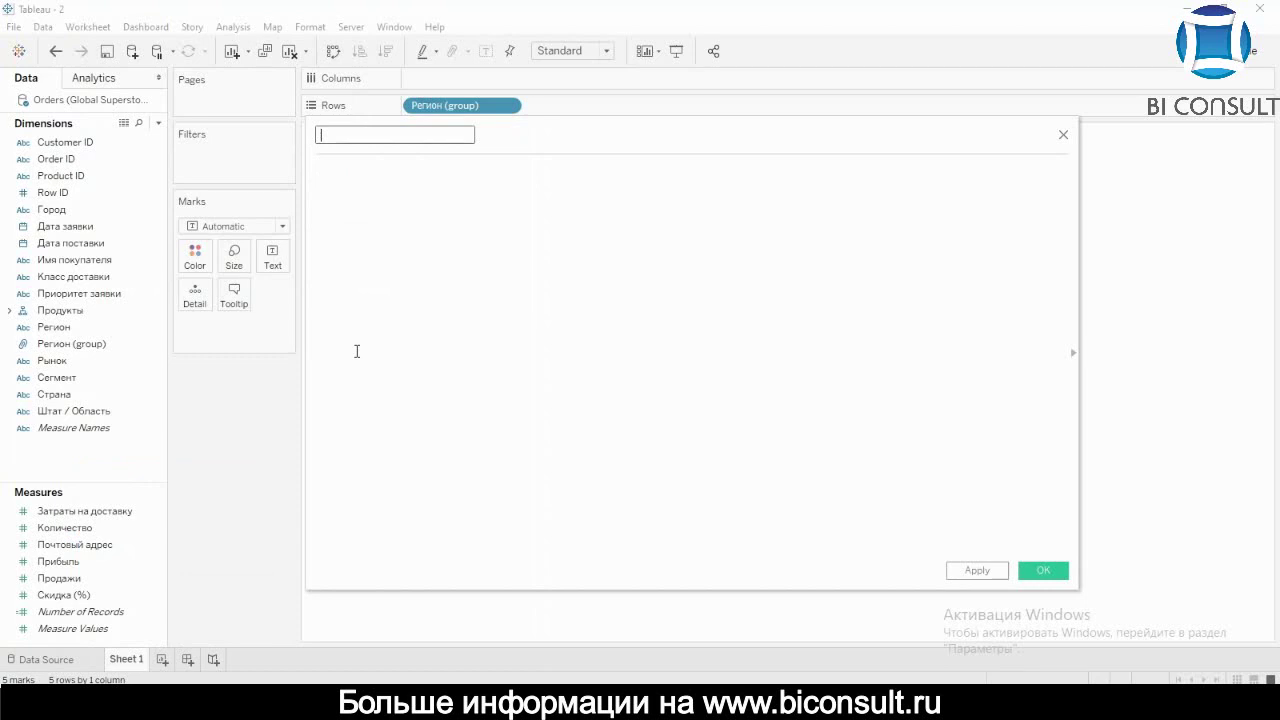
pyautogui.write('Avg profit per client')
pyautogui.click(480, 257)
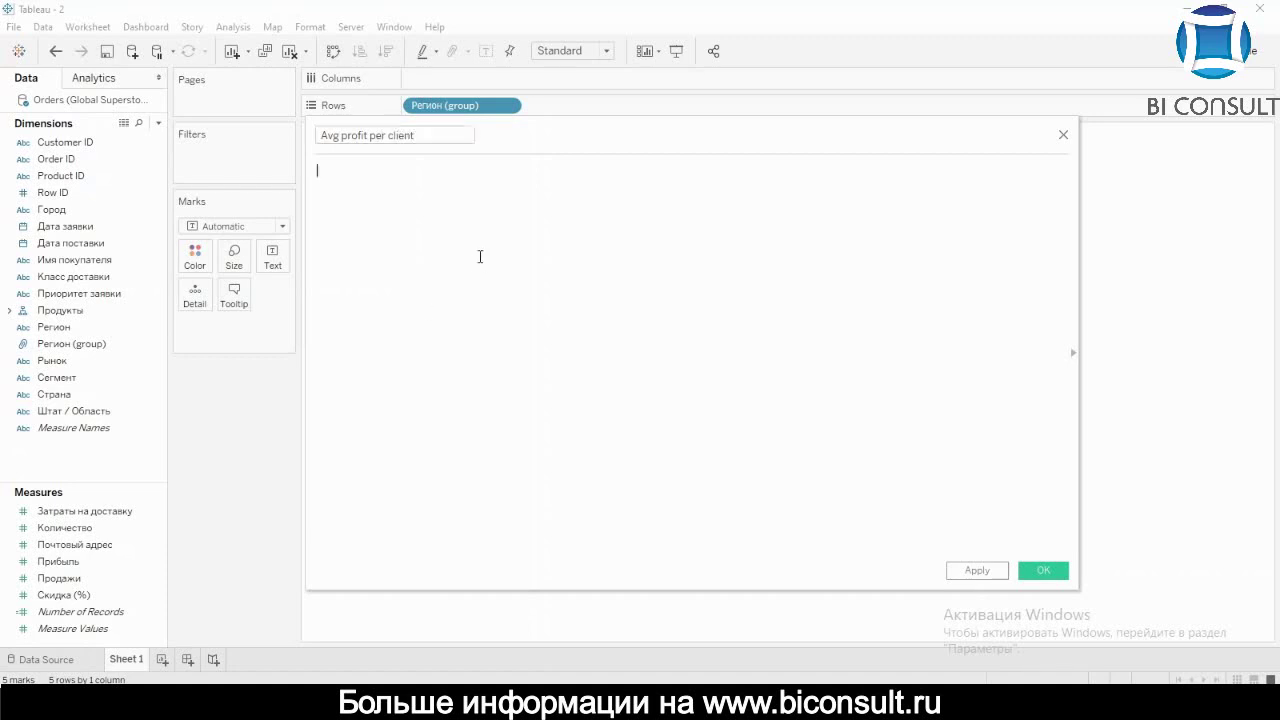
# Enter SUM([Прибыль]) as the first part of the Avg profit per client formula
pyautogui.write('SUM(Pr')
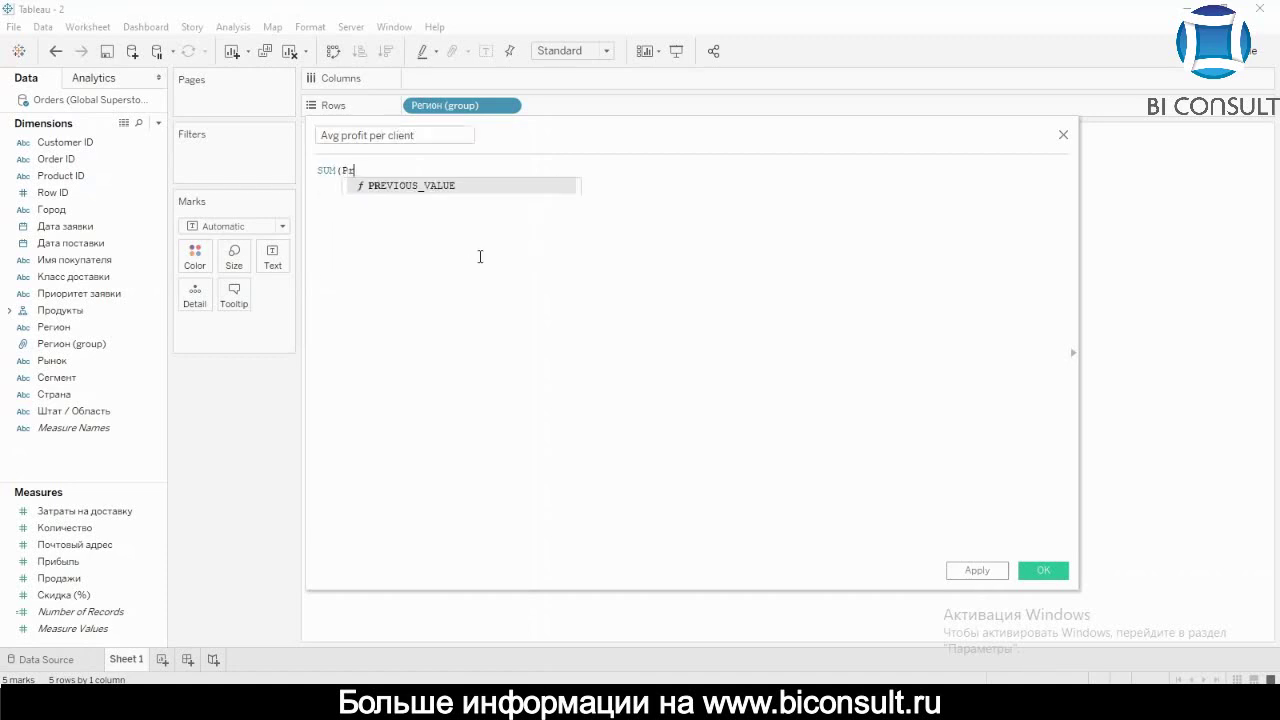
pyautogui.write('od')
pyautogui.press('BackSpace')
pyautogui.press('BackSpace')
pyautogui.press('BackSpace')
pyautogui.press('BackSpace')
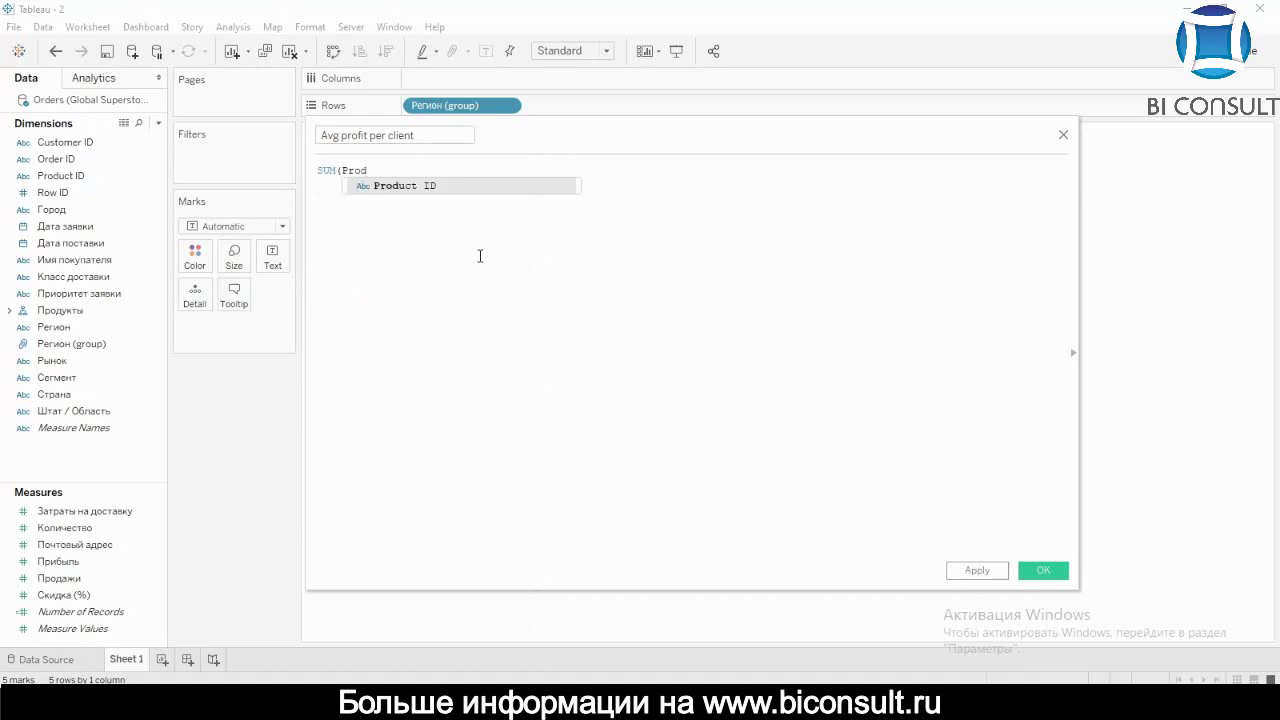
pyautogui.write('При')
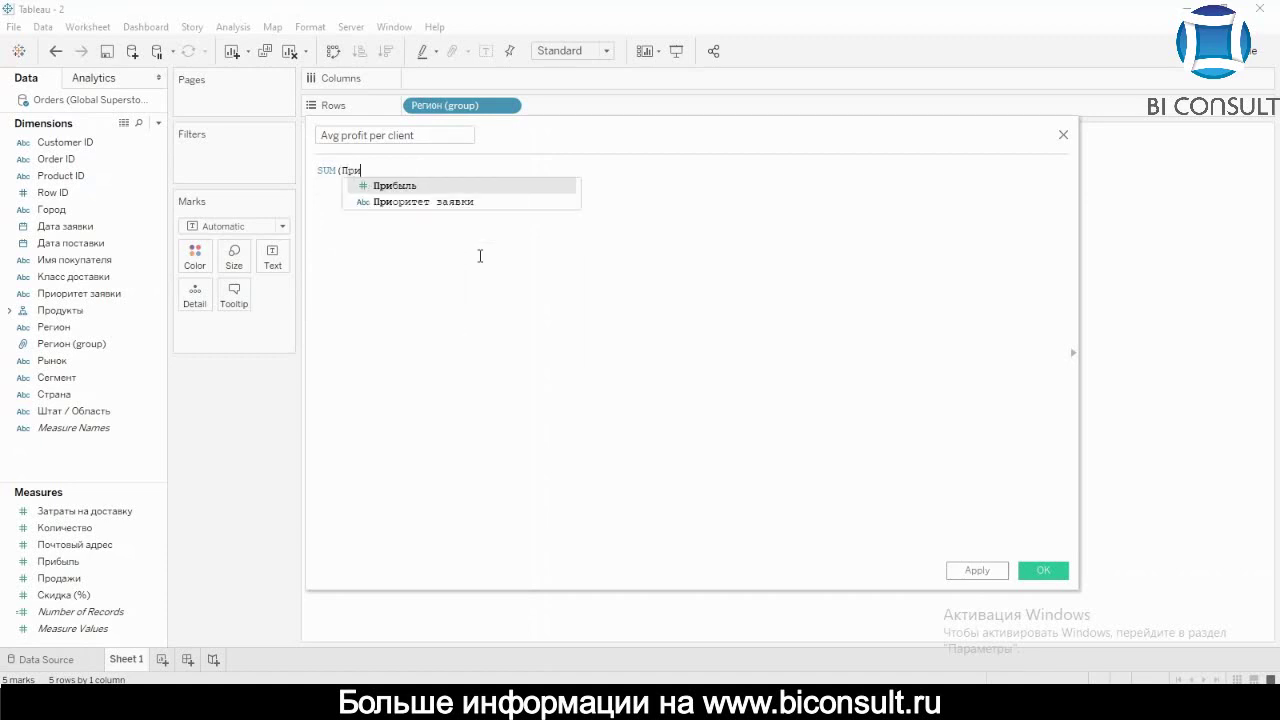
pyautogui.press('Return')
pyautogui.write(') ')
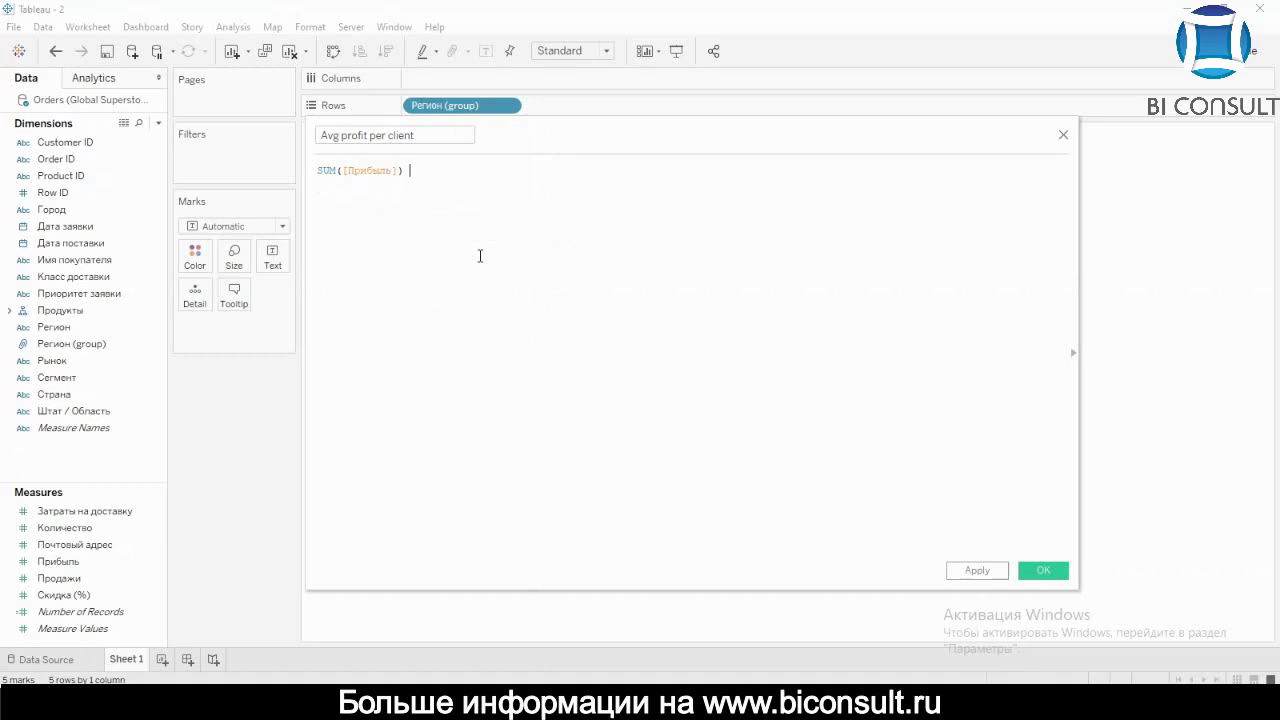
# Complete the formula by dividing by COUNTD([Customer ID]), and show the saved Avg profit per client field in the region table
pyautogui.write('/ сщ')
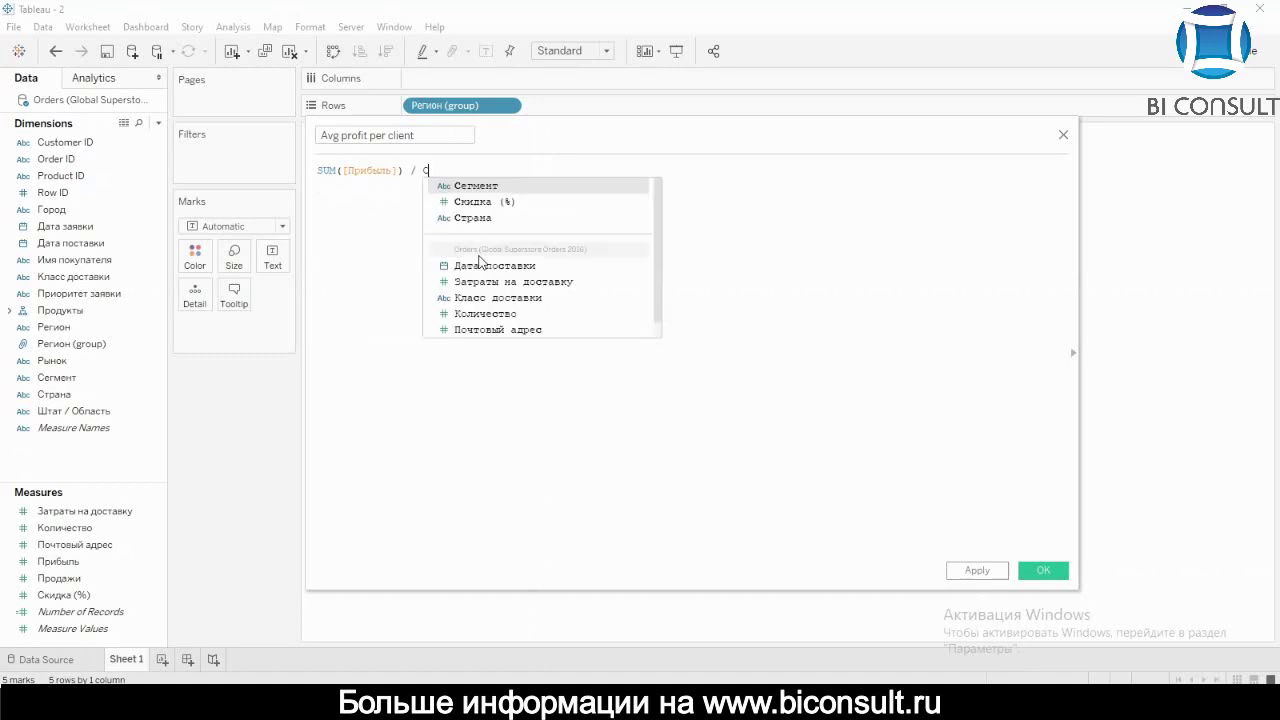
pyautogui.press('BackSpace')
pyautogui.press('BackSpace')
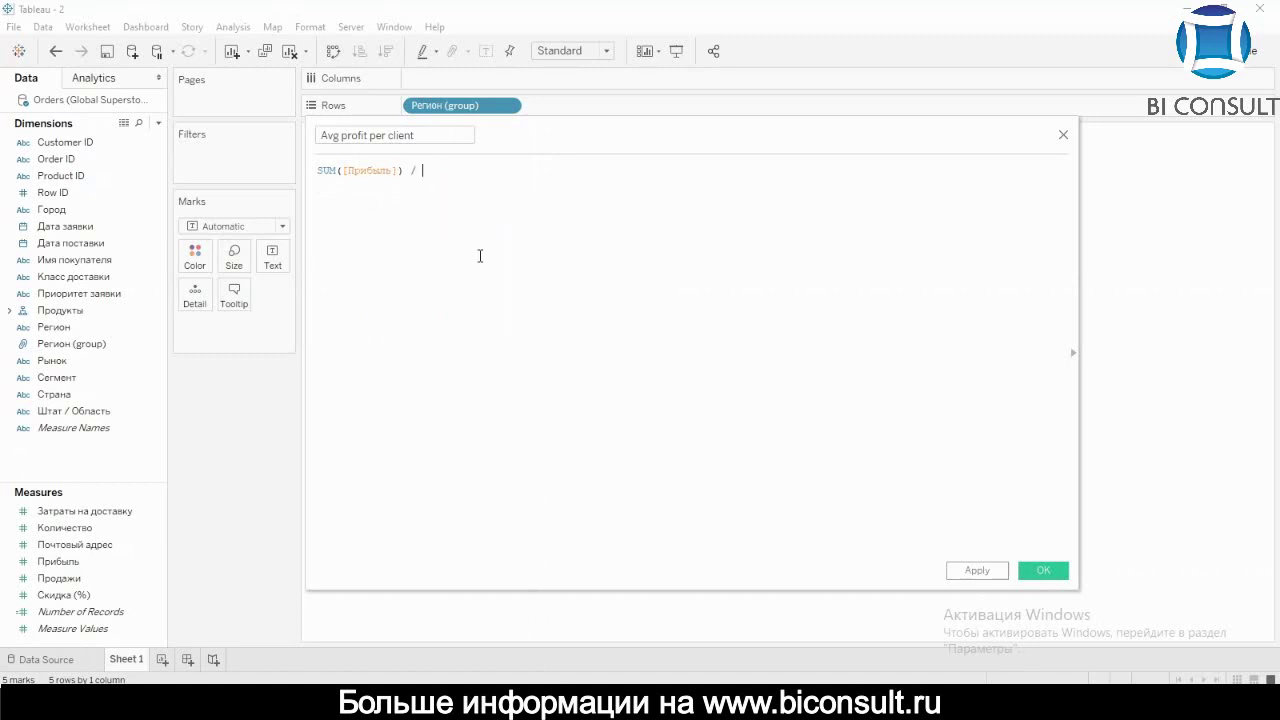
pyautogui.write('C')
pyautogui.write('N')
pyautogui.press('BackSpace')
pyautogui.write('OU')
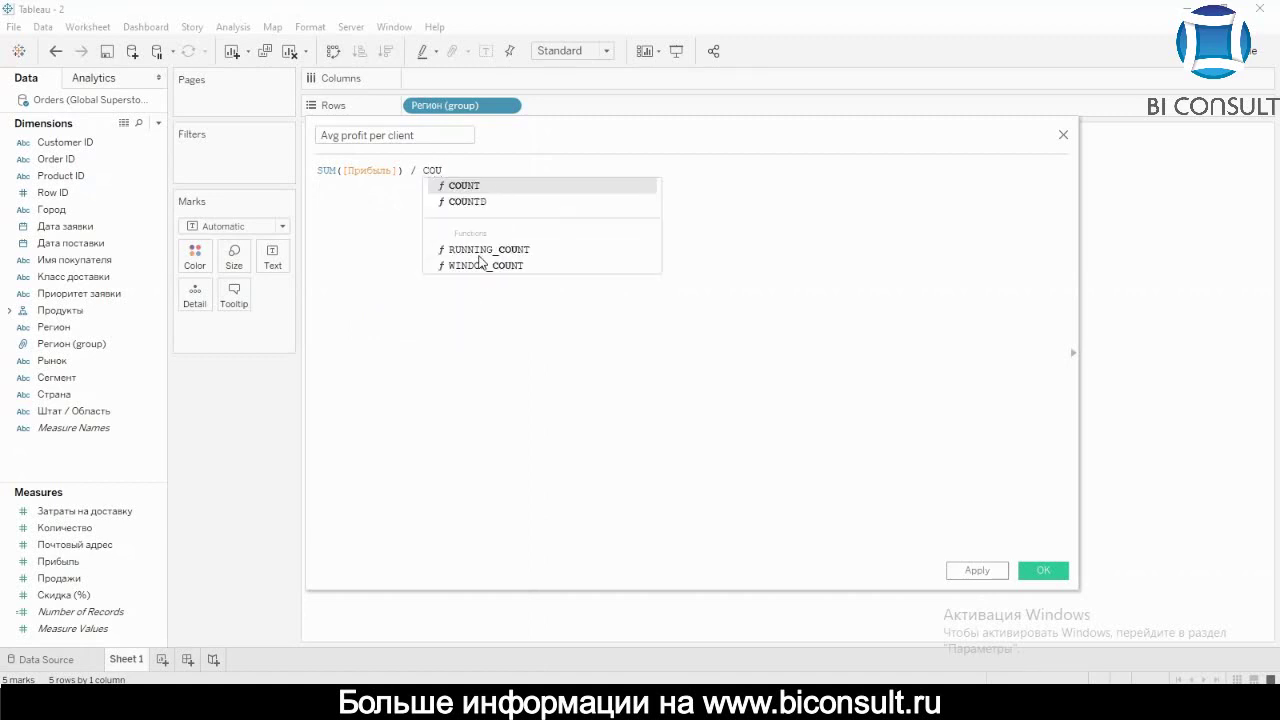
pyautogui.press('Down')
pyautogui.press('Return')
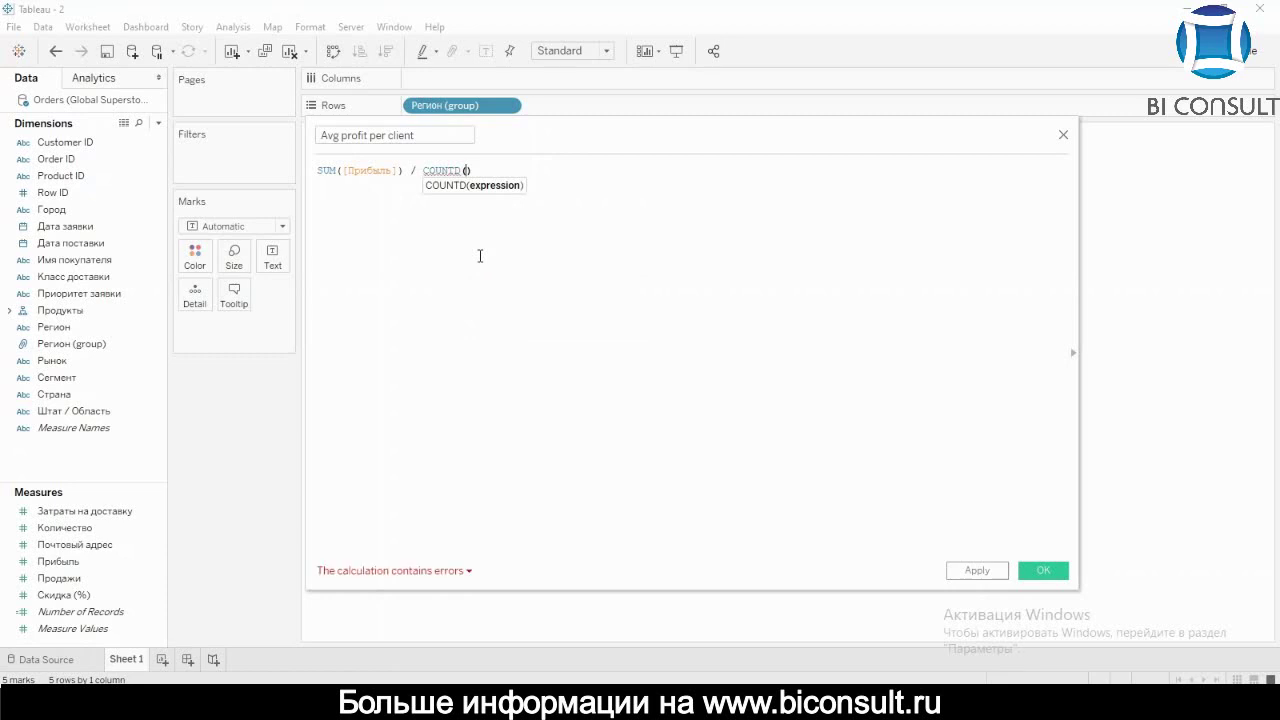
pyautogui.write('Cu')
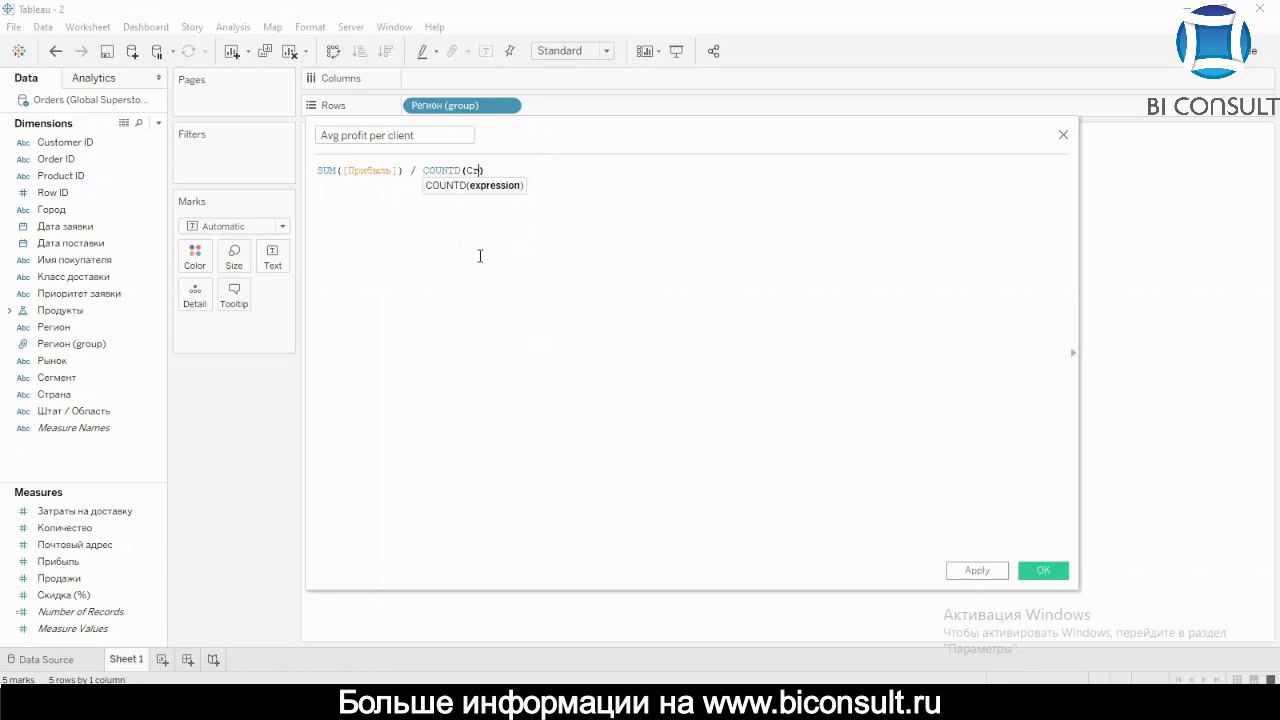
pyautogui.press('BackSpace')
pyautogui.press('BackSpace')
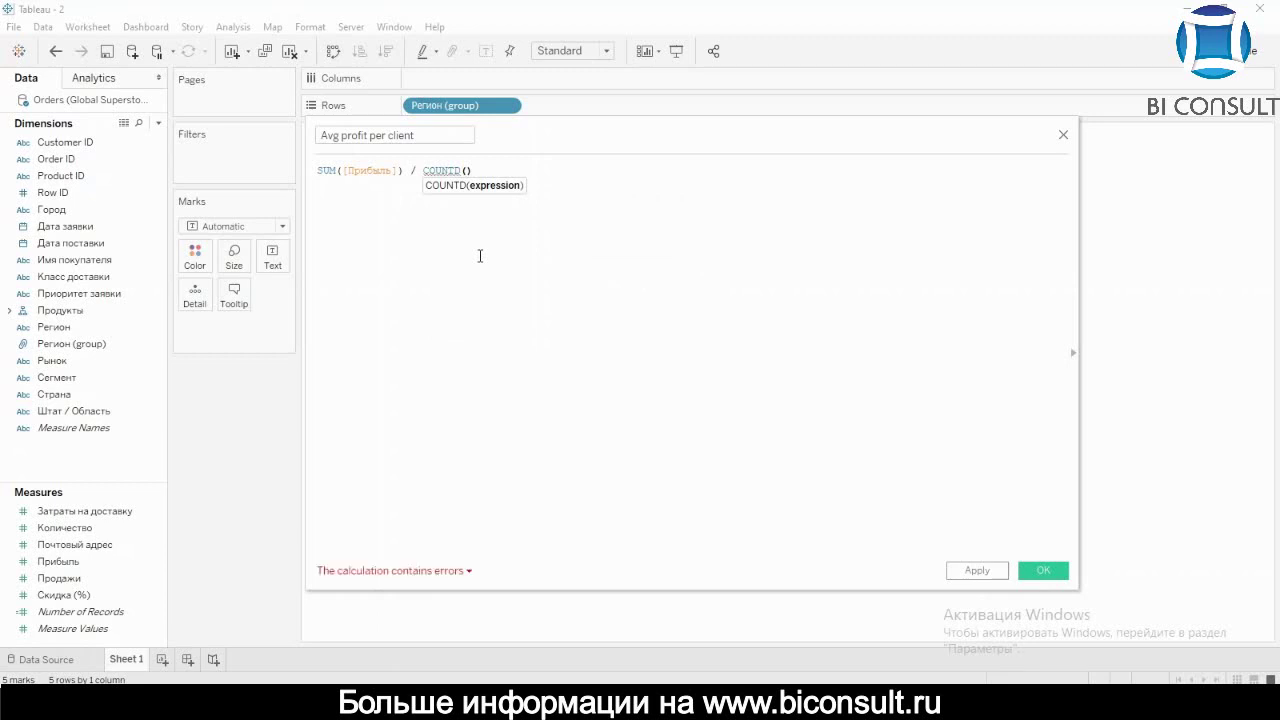
pyautogui.write('[Cust')
pyautogui.press('Return')
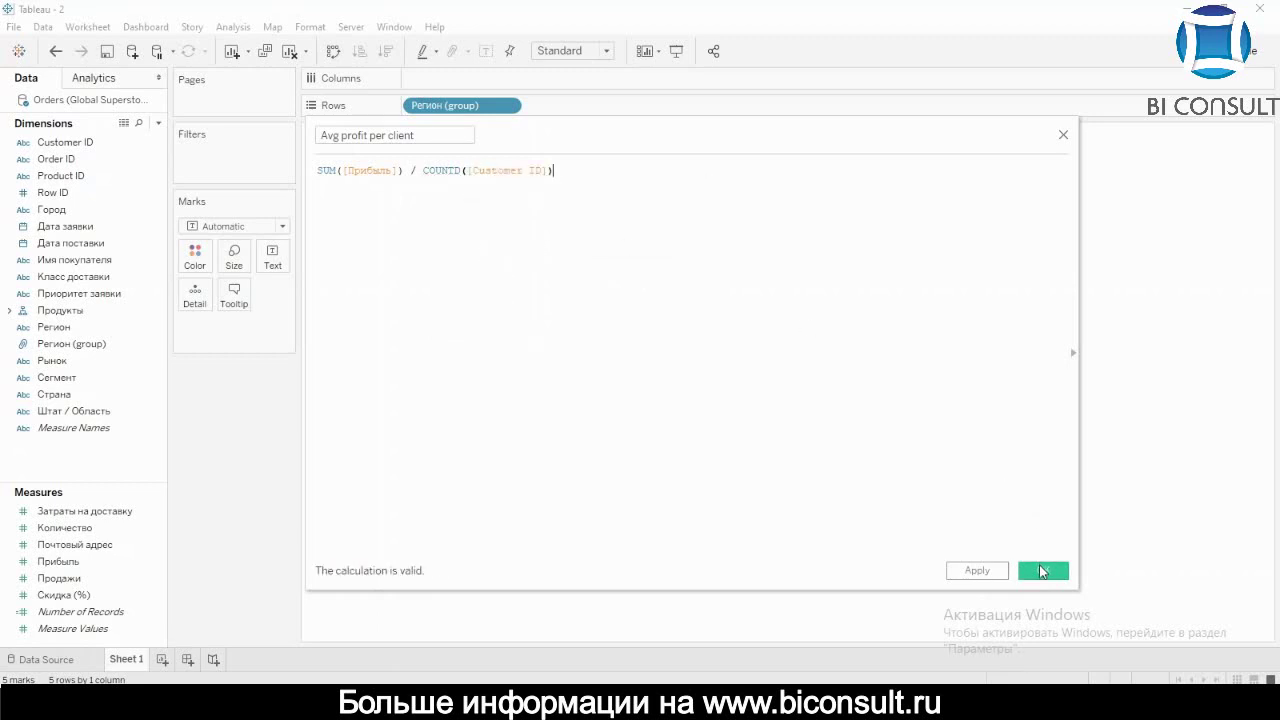
pyautogui.click(1040, 571)
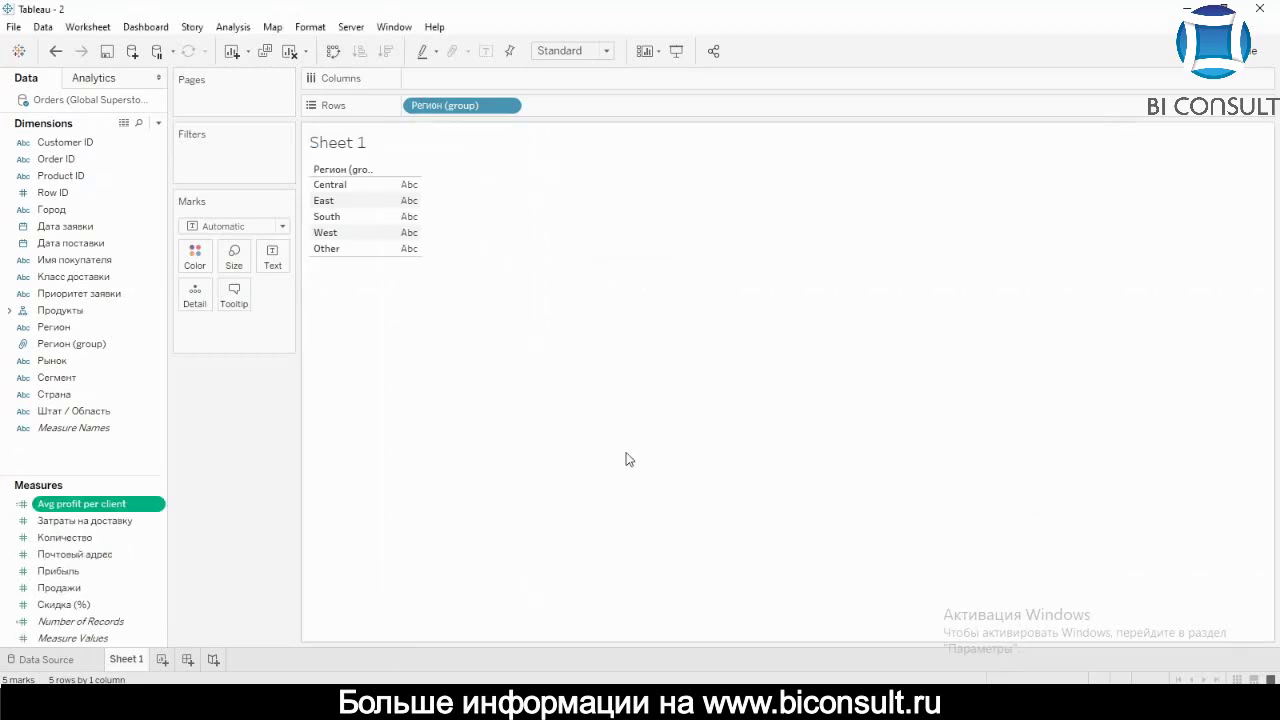
pyautogui.doubleClick(73, 510)
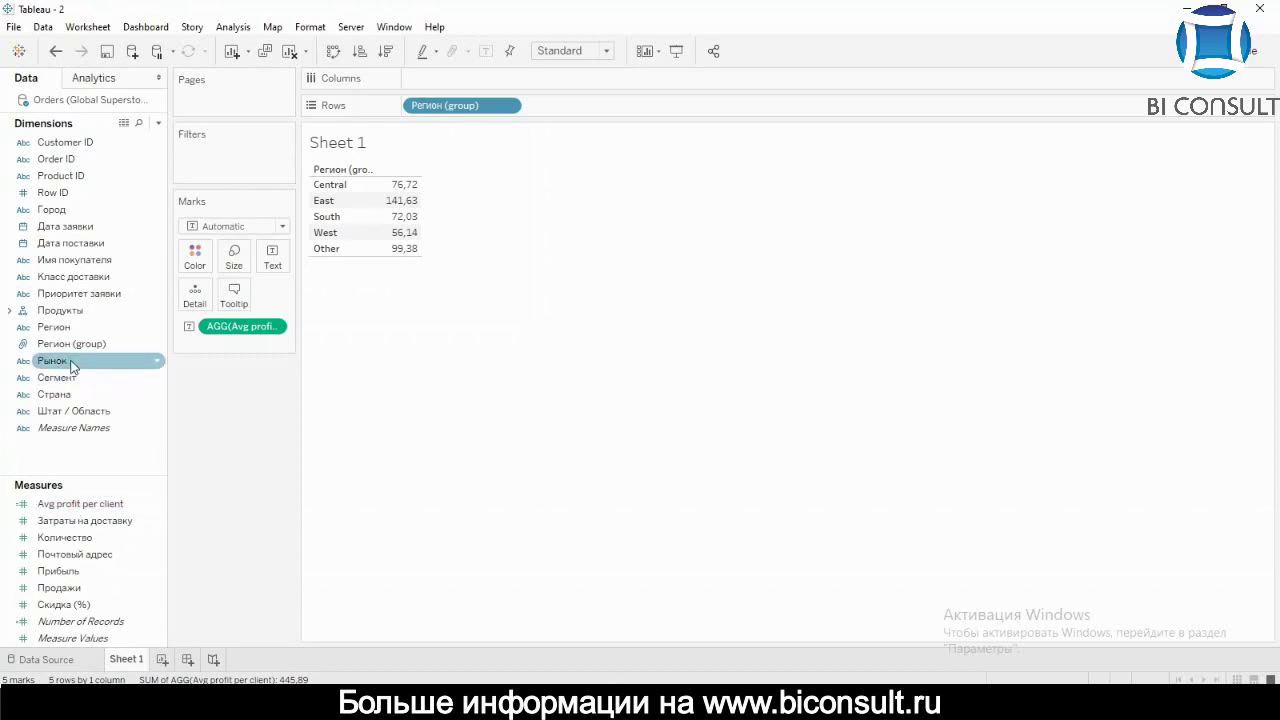
# Try breaking the regional average profit down by Страна, and remove that field from the rows
pyautogui.doubleClick(71, 396)
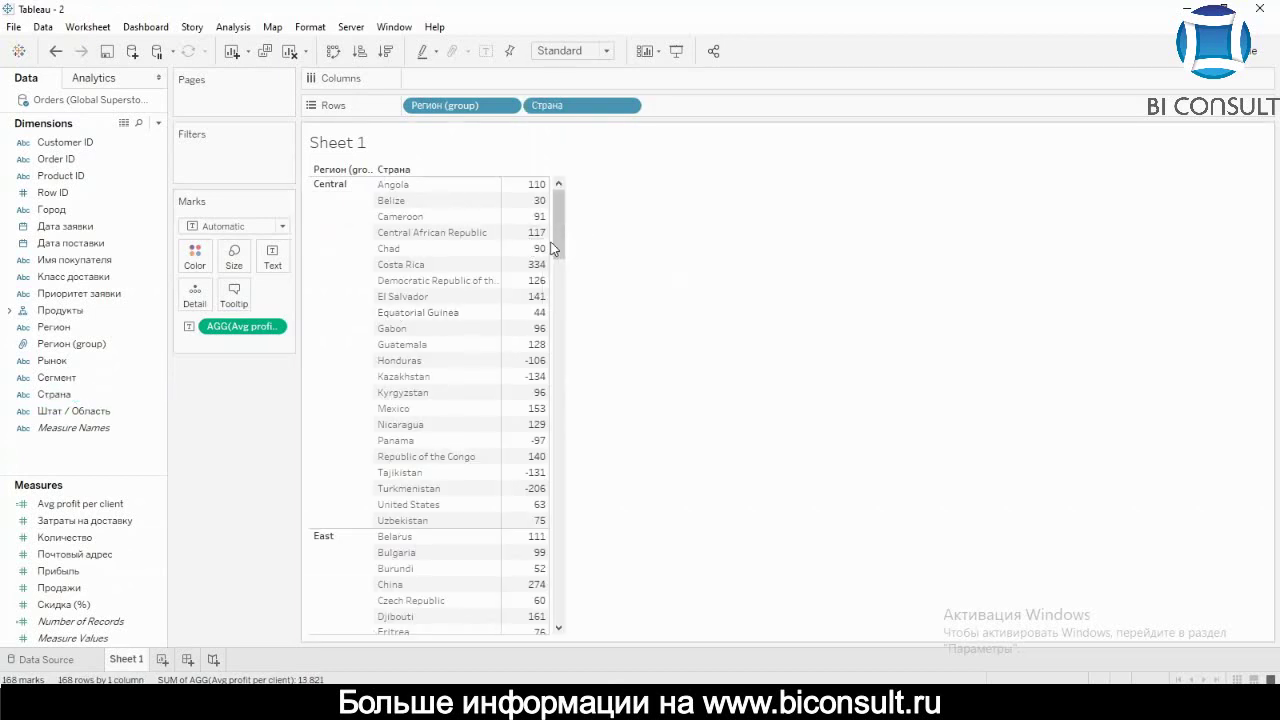
pyautogui.moveTo(556, 250); pyautogui.dragTo(623, 120)
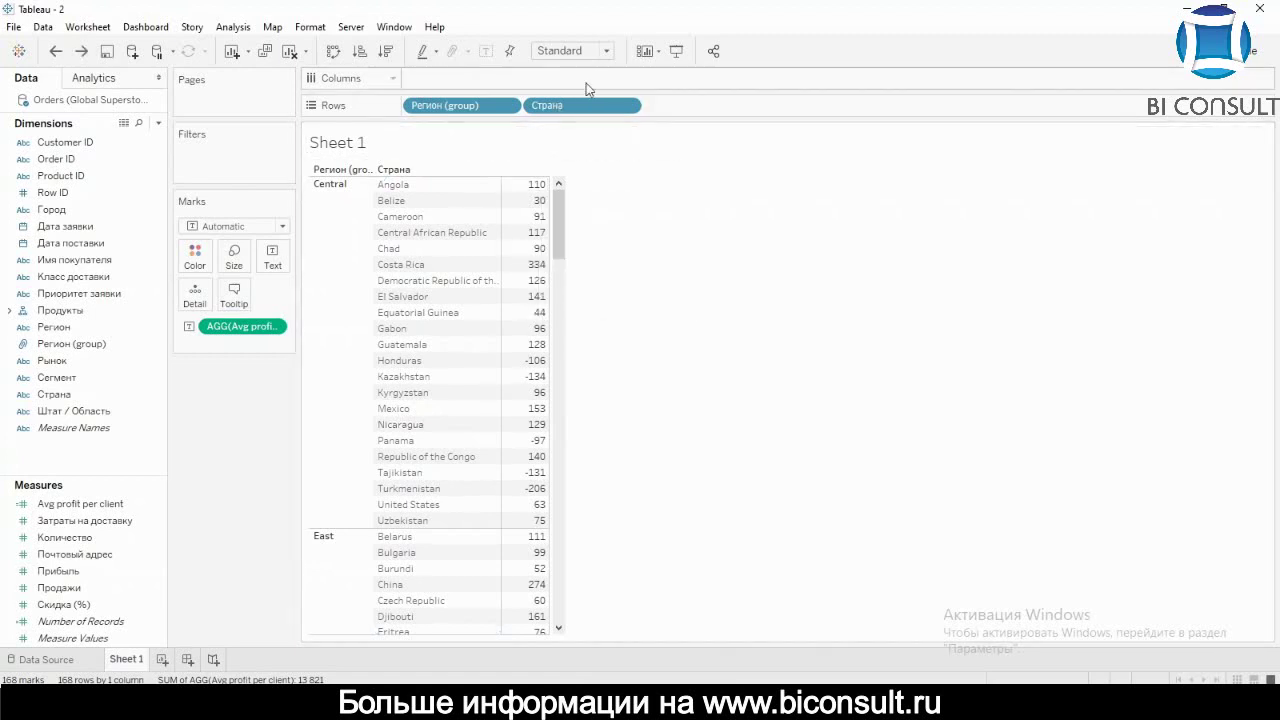
pyautogui.moveTo(575, 105); pyautogui.dragTo(225, 455)
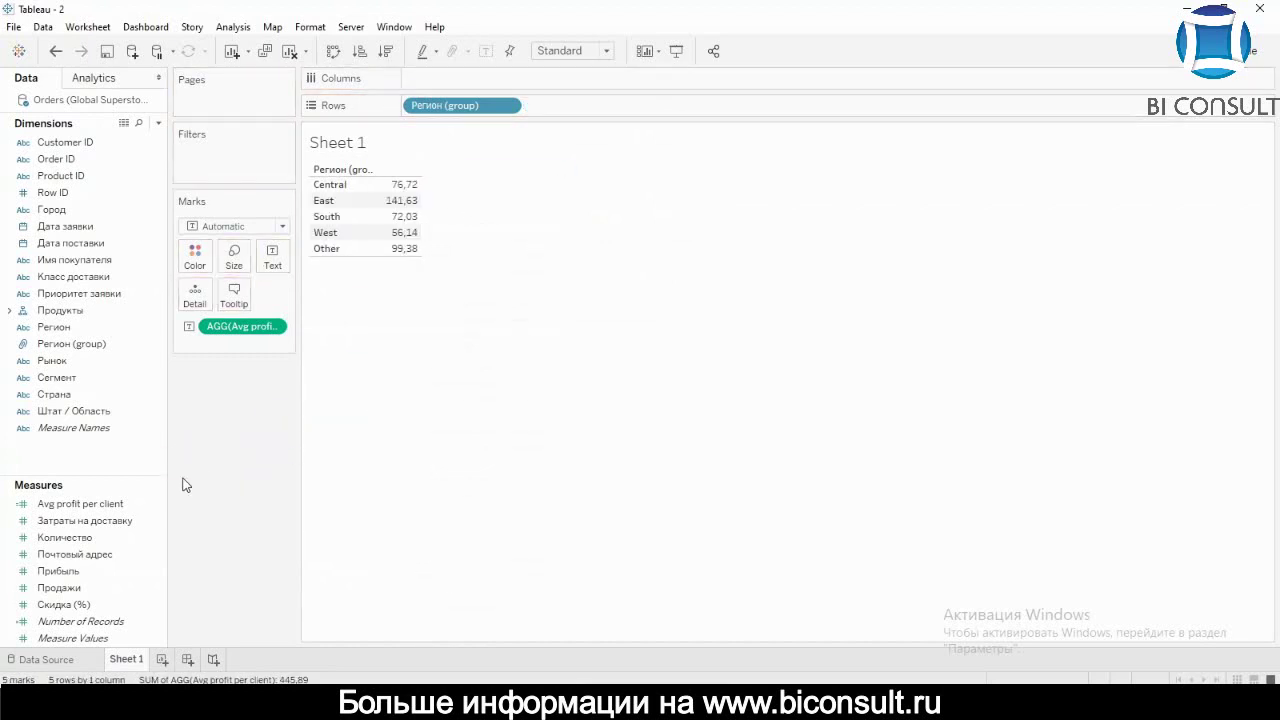
# Add the Прибыль measure to the region table alongside Avg profit per client
pyautogui.doubleClick(70, 574)
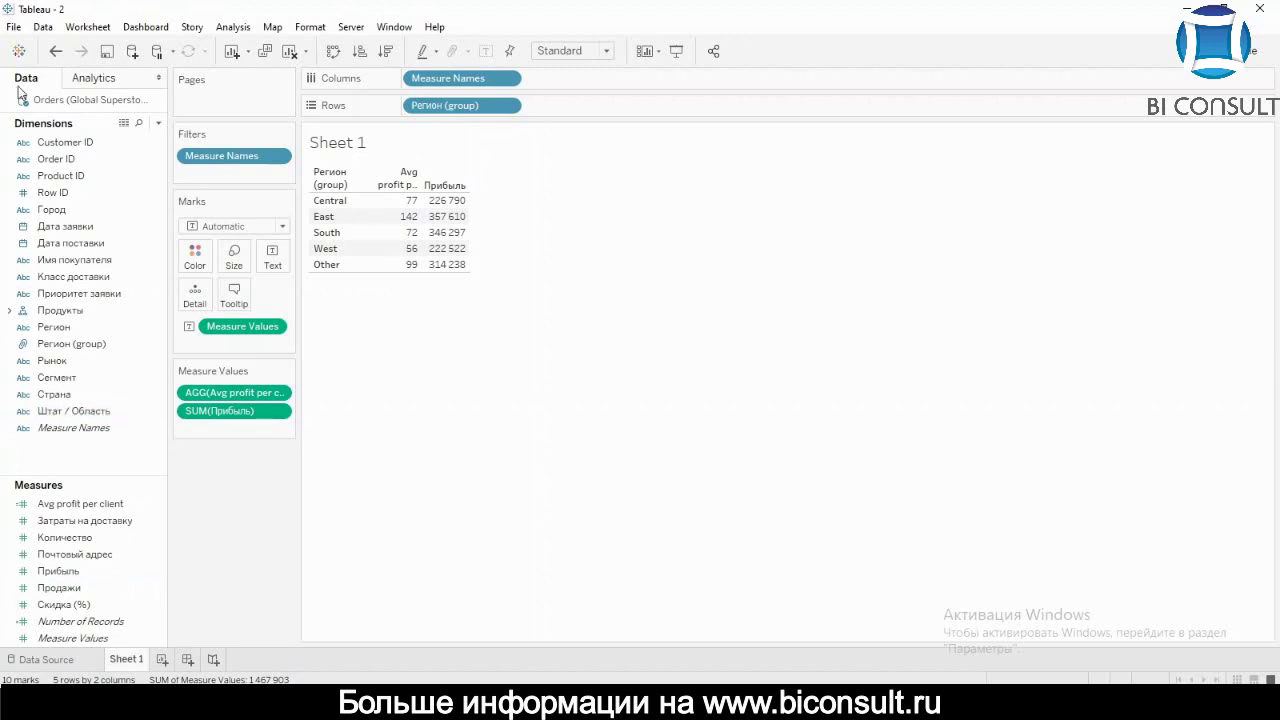
# Examine the underlying Orders data sorted by Order ID in ascending and descending order, and close the data view
pyautogui.click(123, 122)
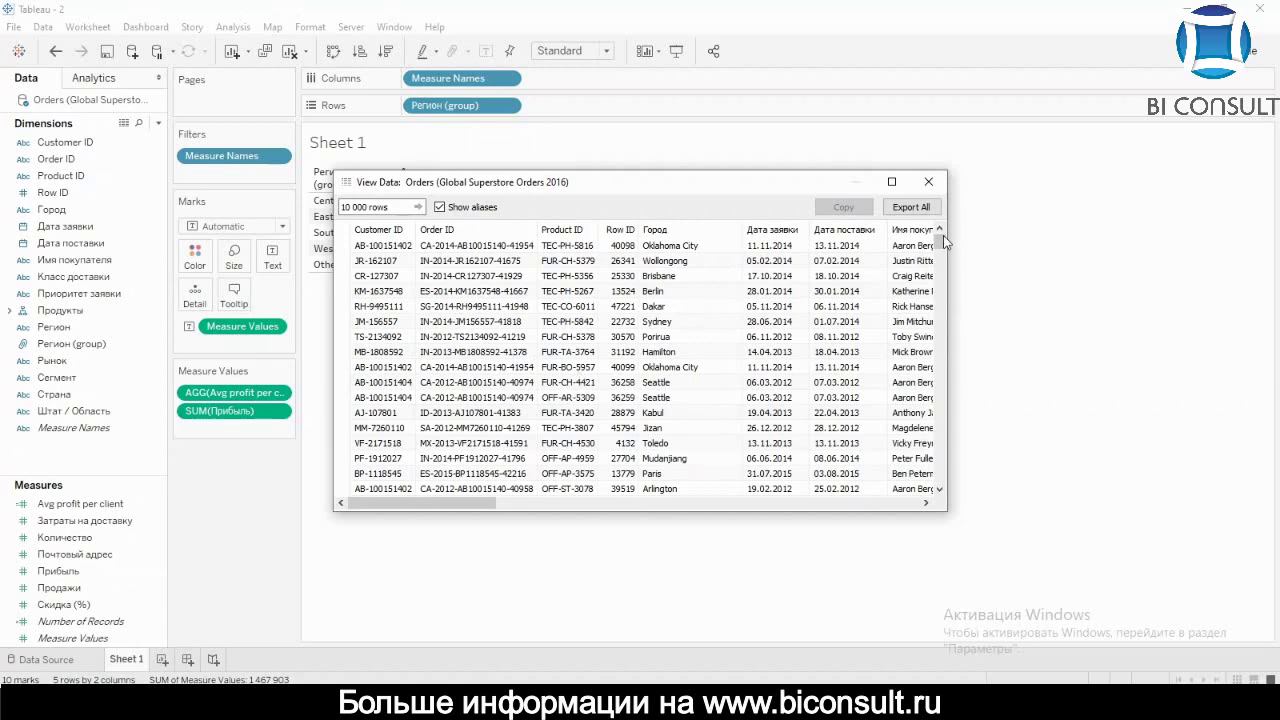
pyautogui.moveTo(941, 238); pyautogui.dragTo(937, 200)
pyautogui.click(465, 236)
pyautogui.click(463, 236)
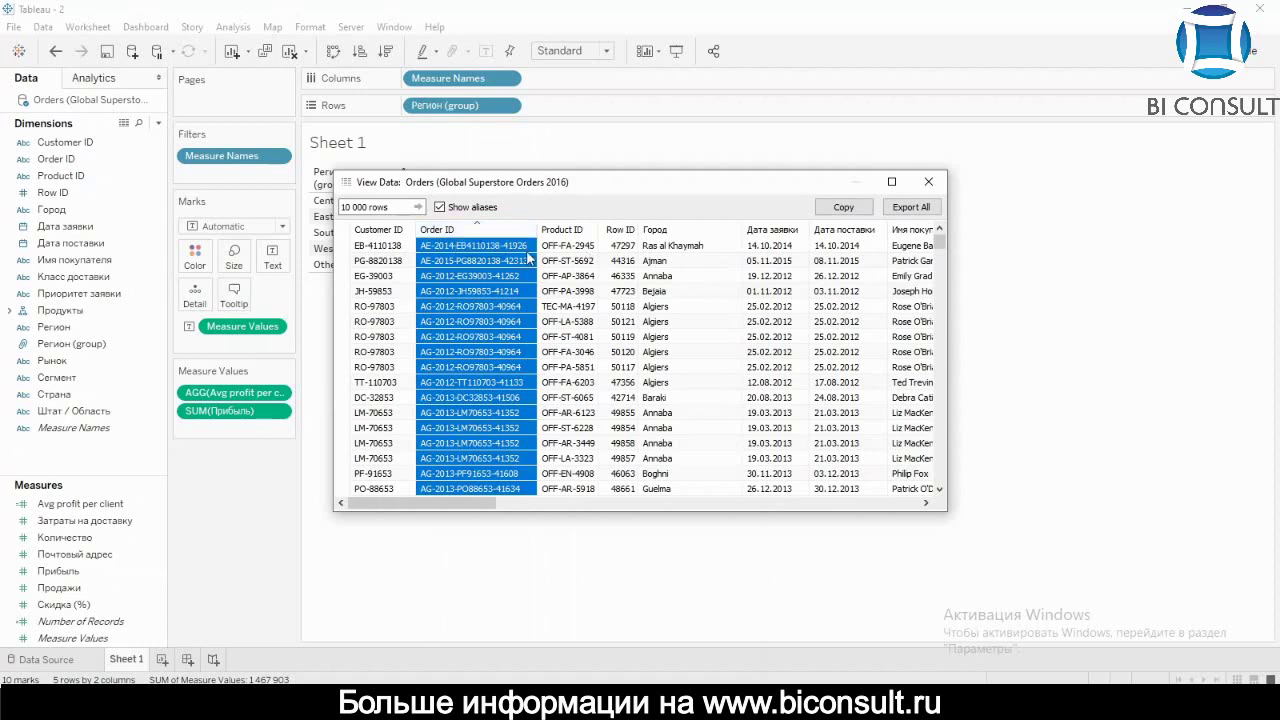
pyautogui.click(474, 225)
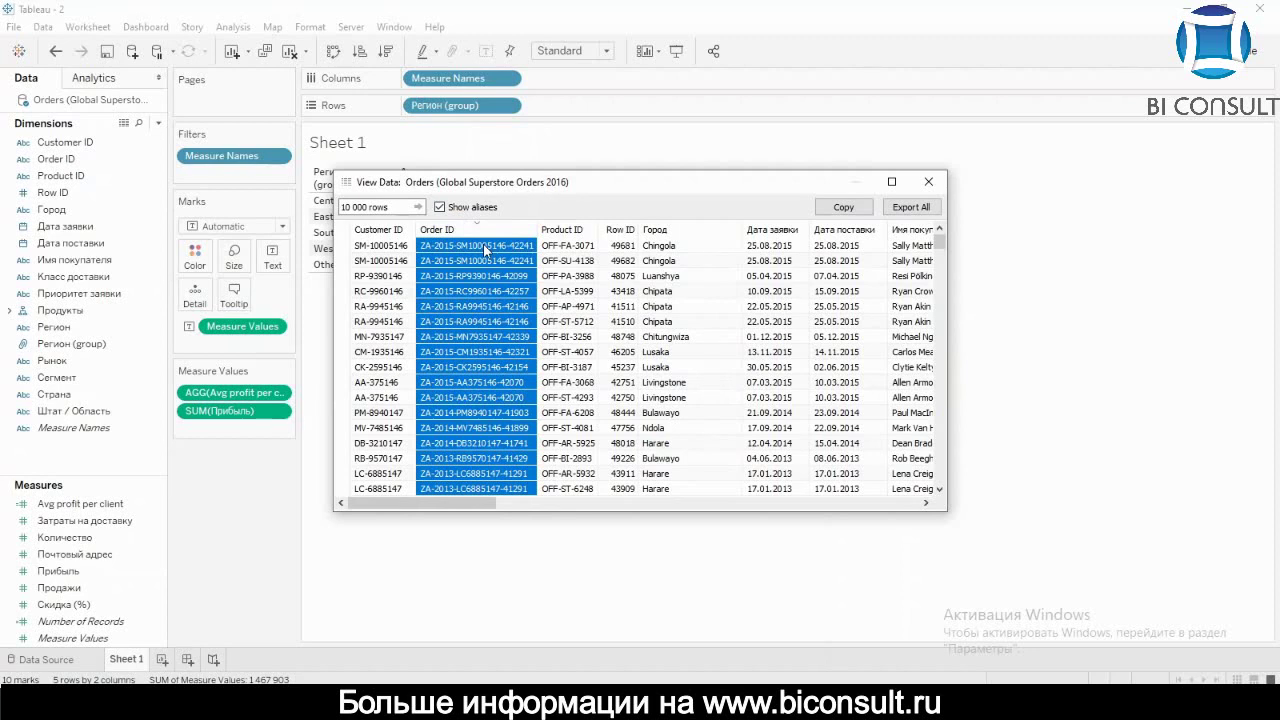
pyautogui.click(929, 184)
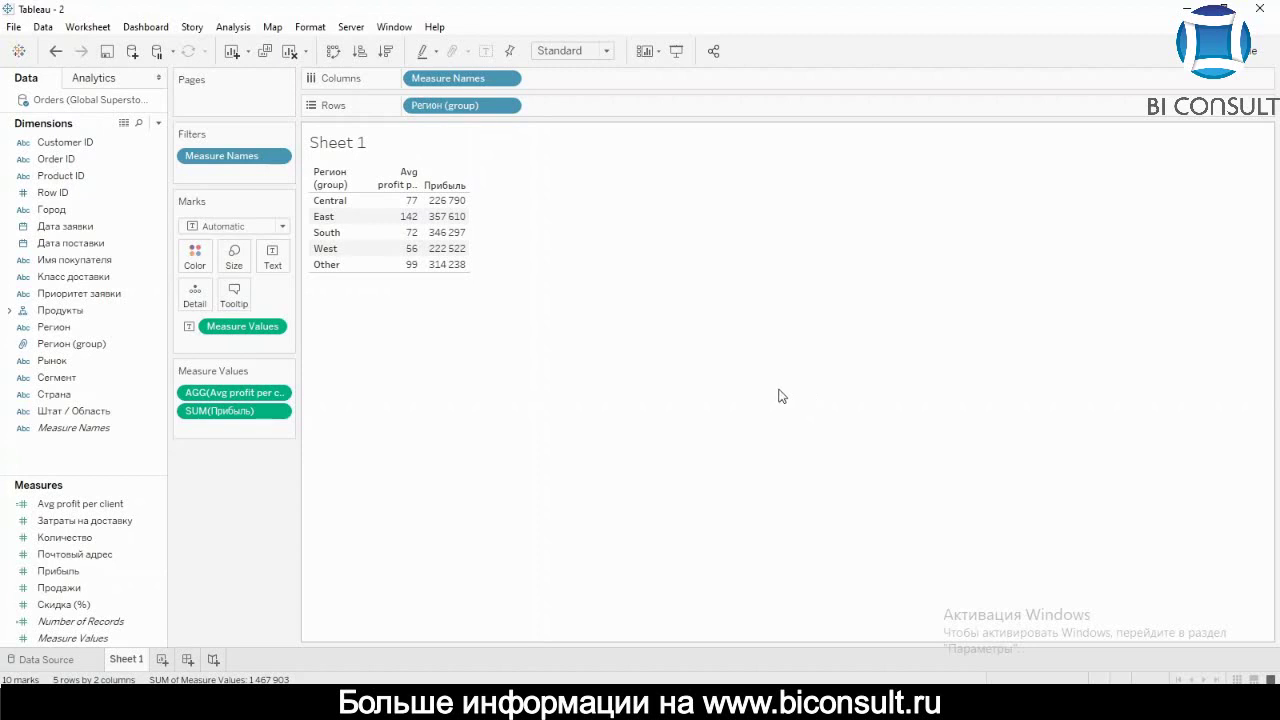
# Create another calculated field and name it Profit LoD
pyautogui.rightClick(40, 458)
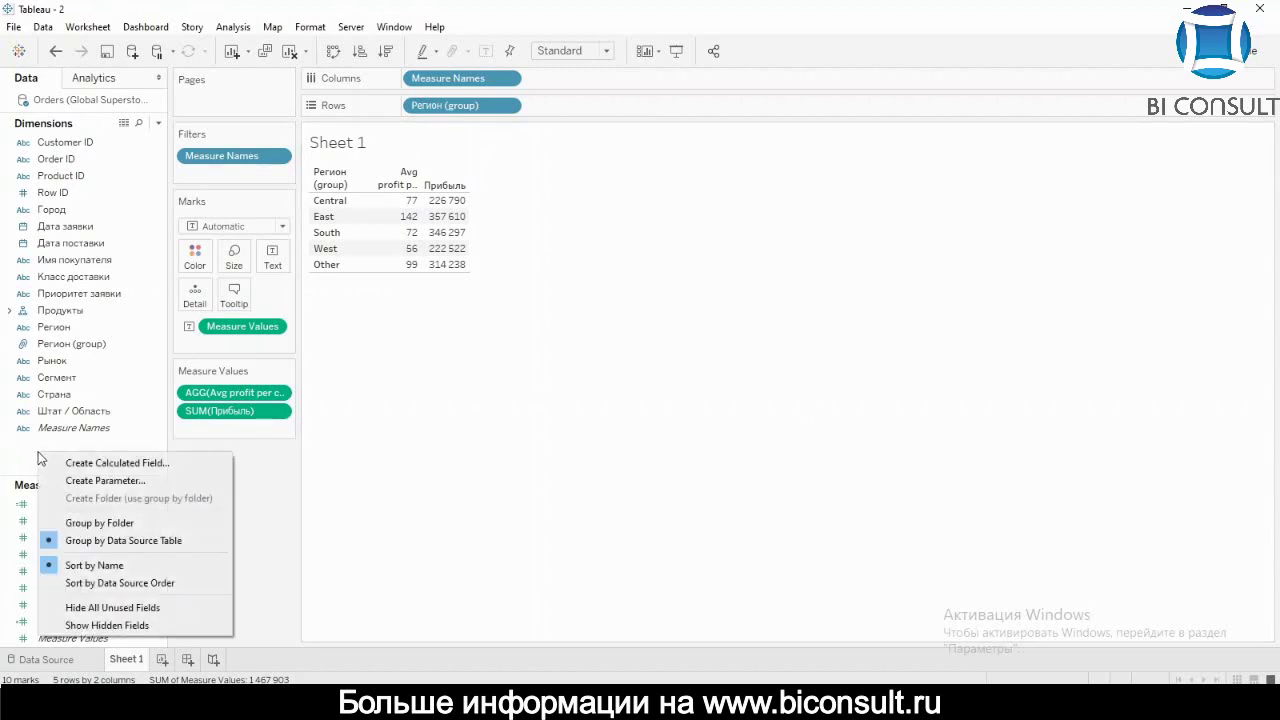
pyautogui.click(112, 463)
pyautogui.press('BackSpace')
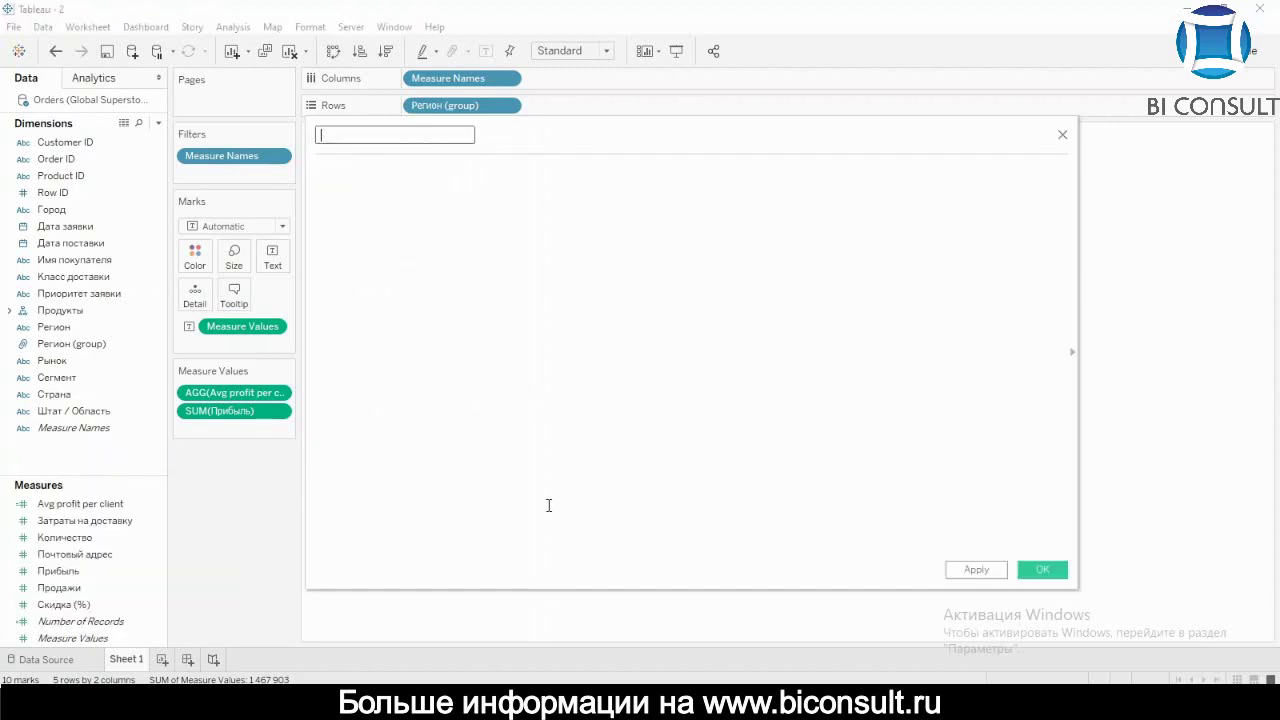
pyautogui.write('Profit LoD')
pyautogui.click(567, 275)
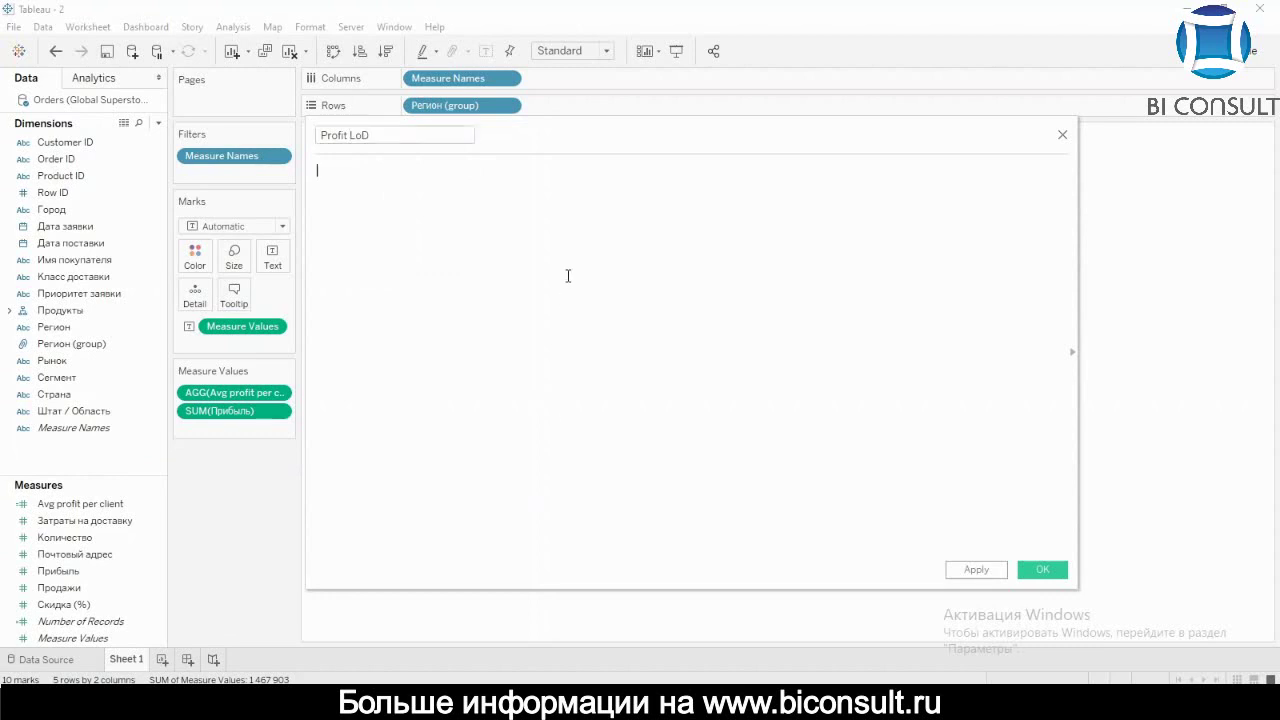
# Enter the Profit LoD formula as {INCLUDE [Customer ID] : SUM(Profit)}
pyautogui.write('{')
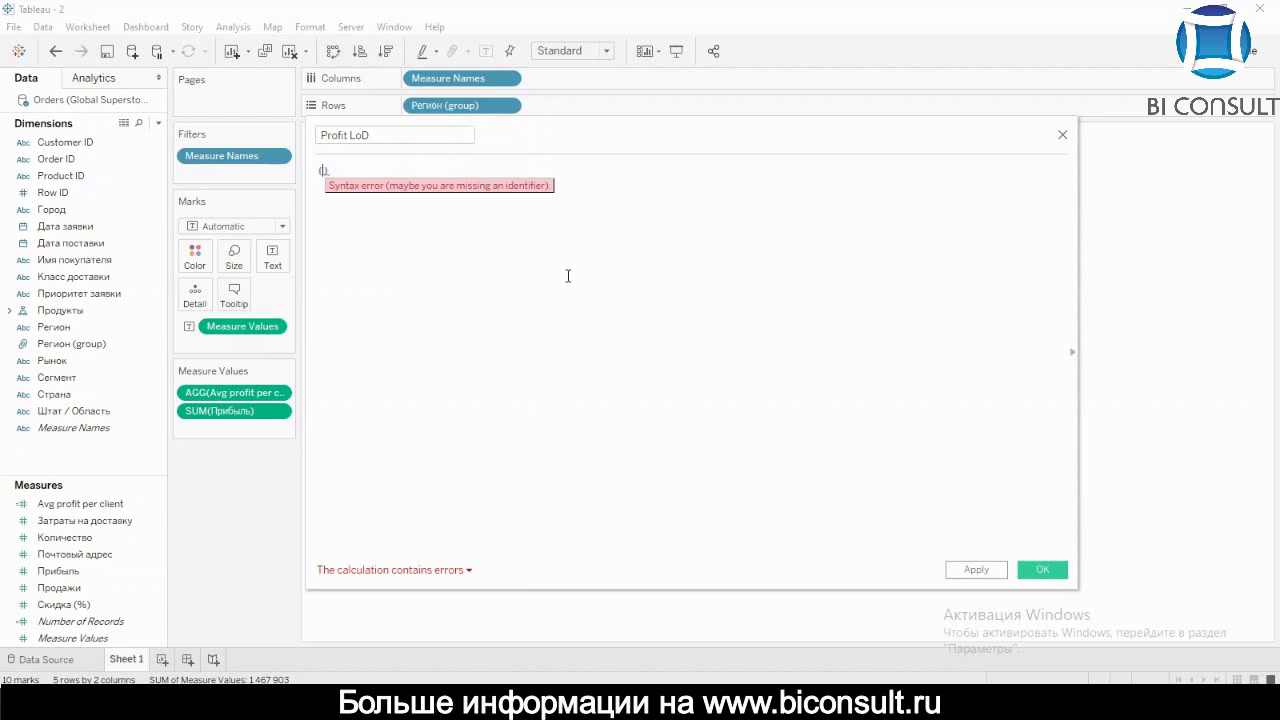
pyautogui.write('INCL')
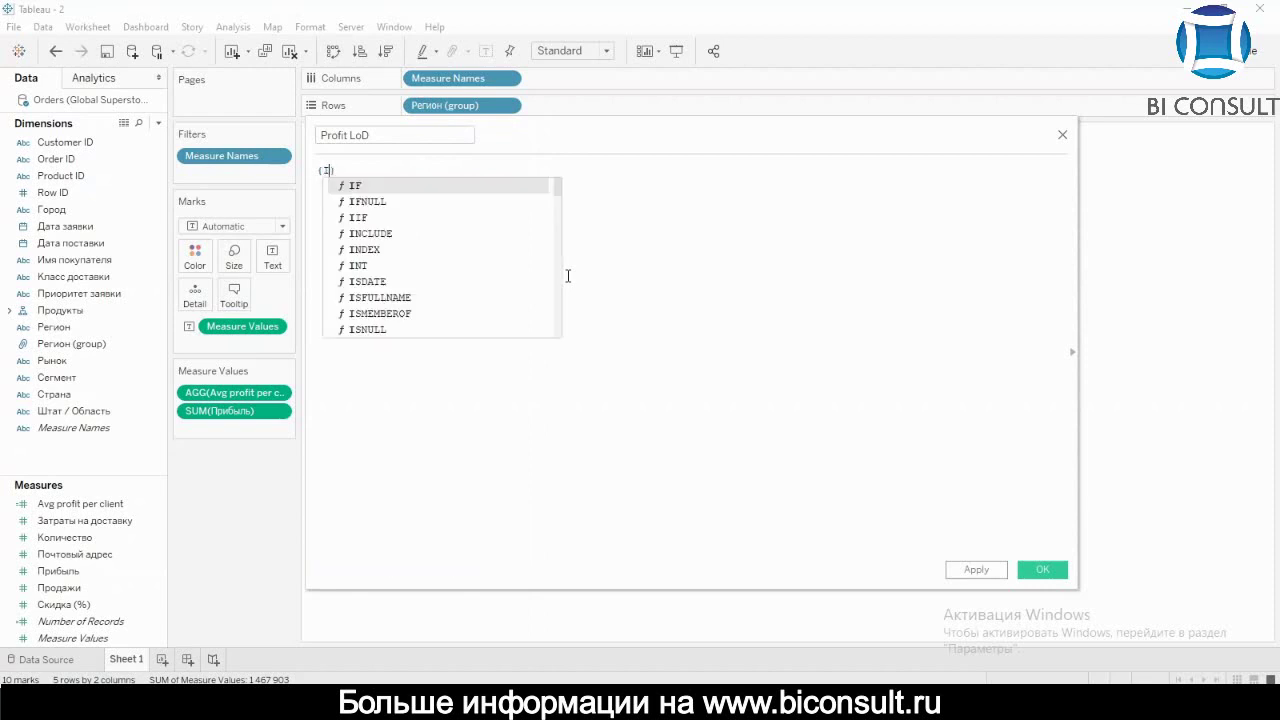
pyautogui.write('UDE ')
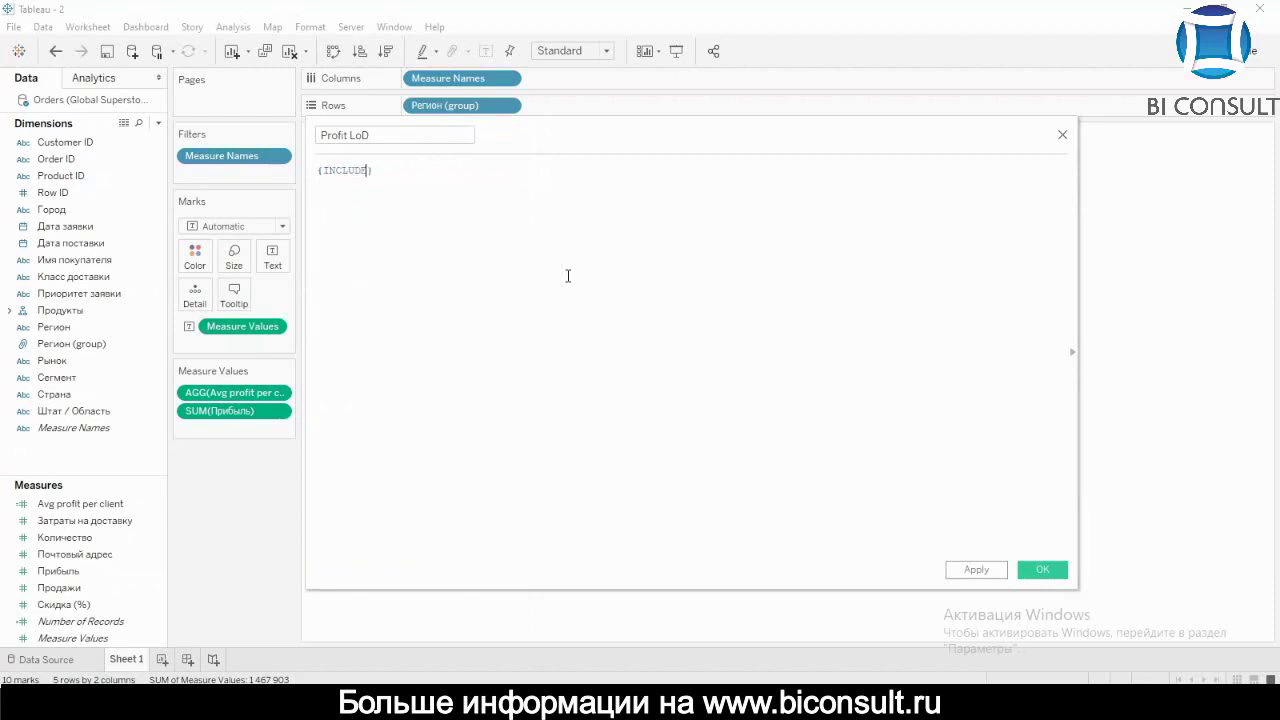
pyautogui.write('Cust')
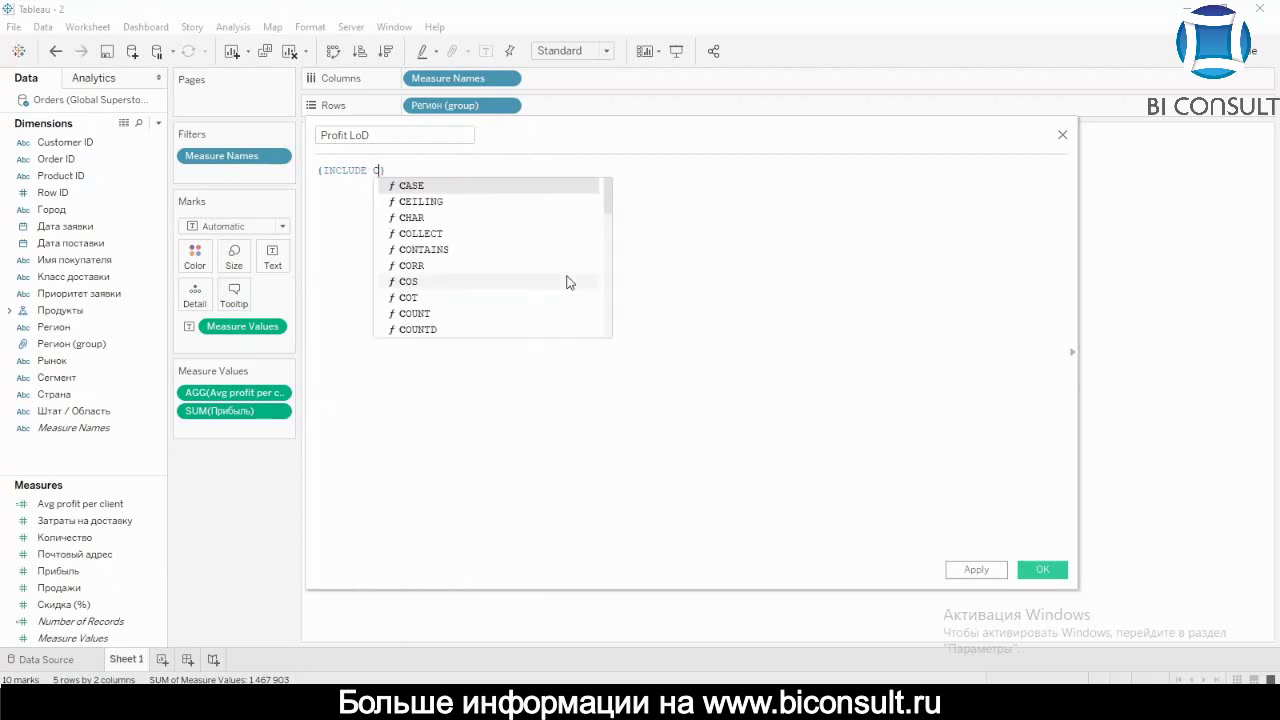
pyautogui.write('omer')
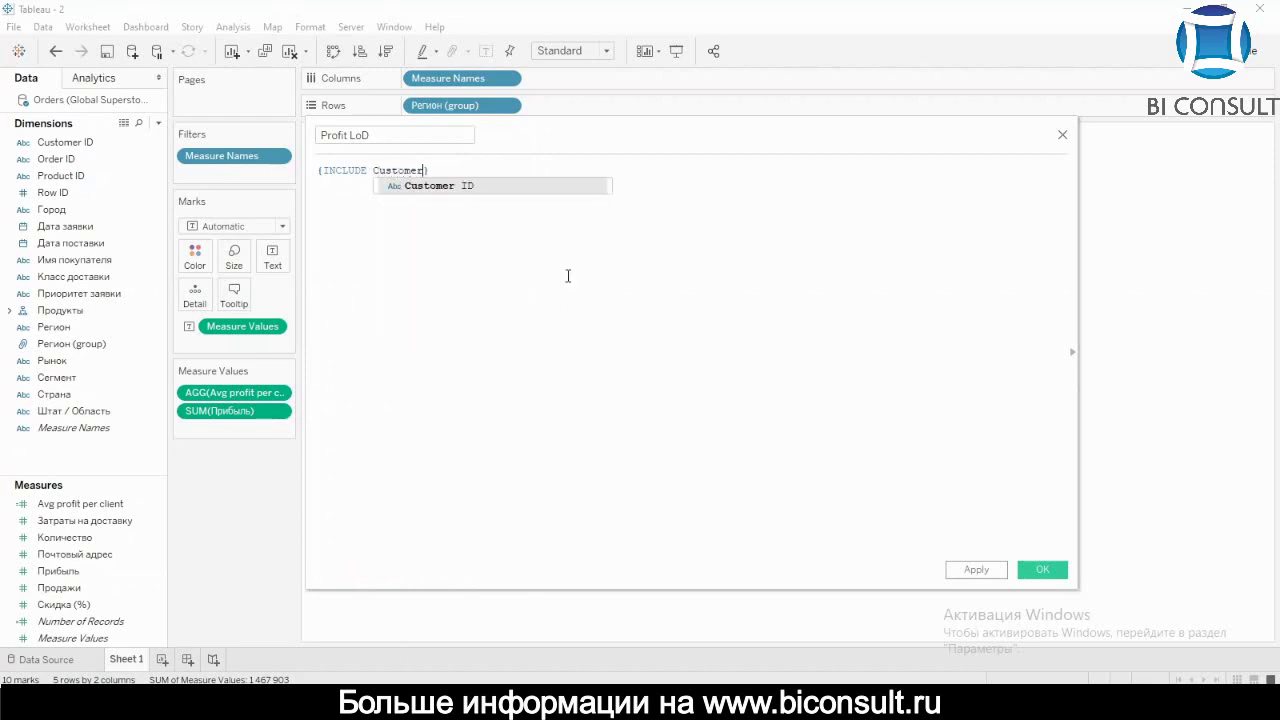
pyautogui.press('Return')
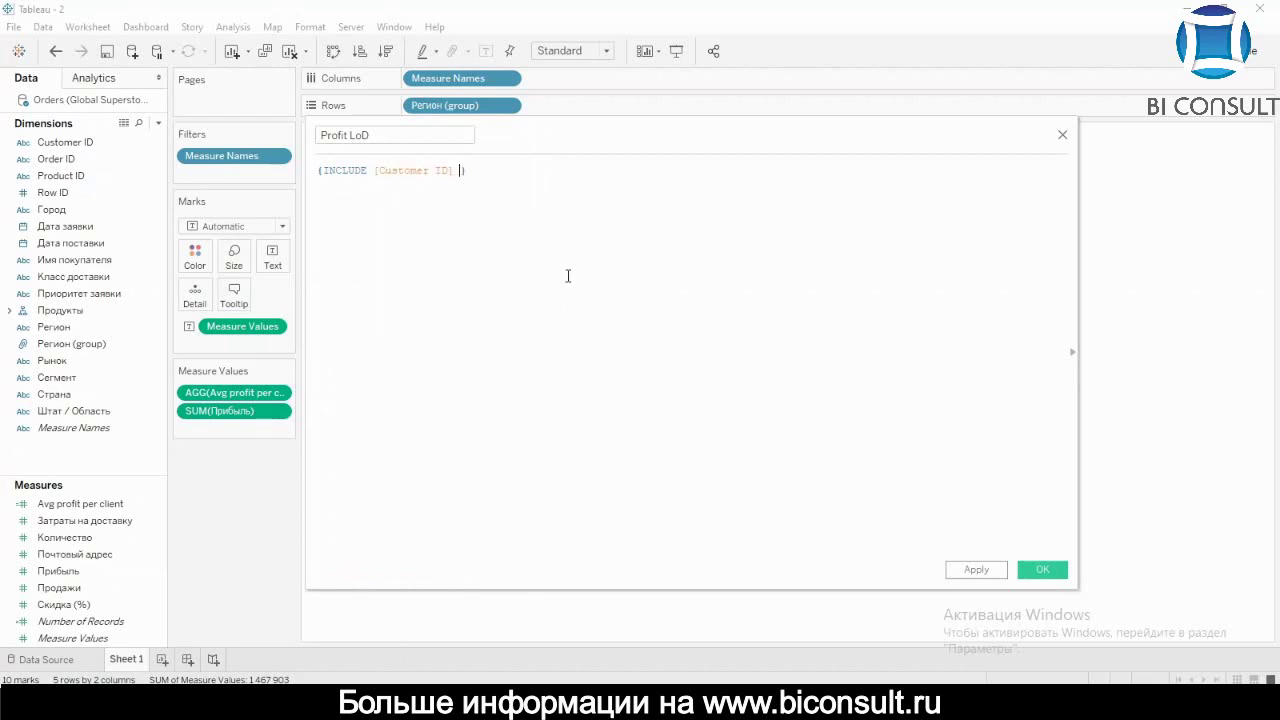
pyautogui.write(': SUM')
pyautogui.press('Return')
pyautogui.write('P')
pyautogui.write('fit')
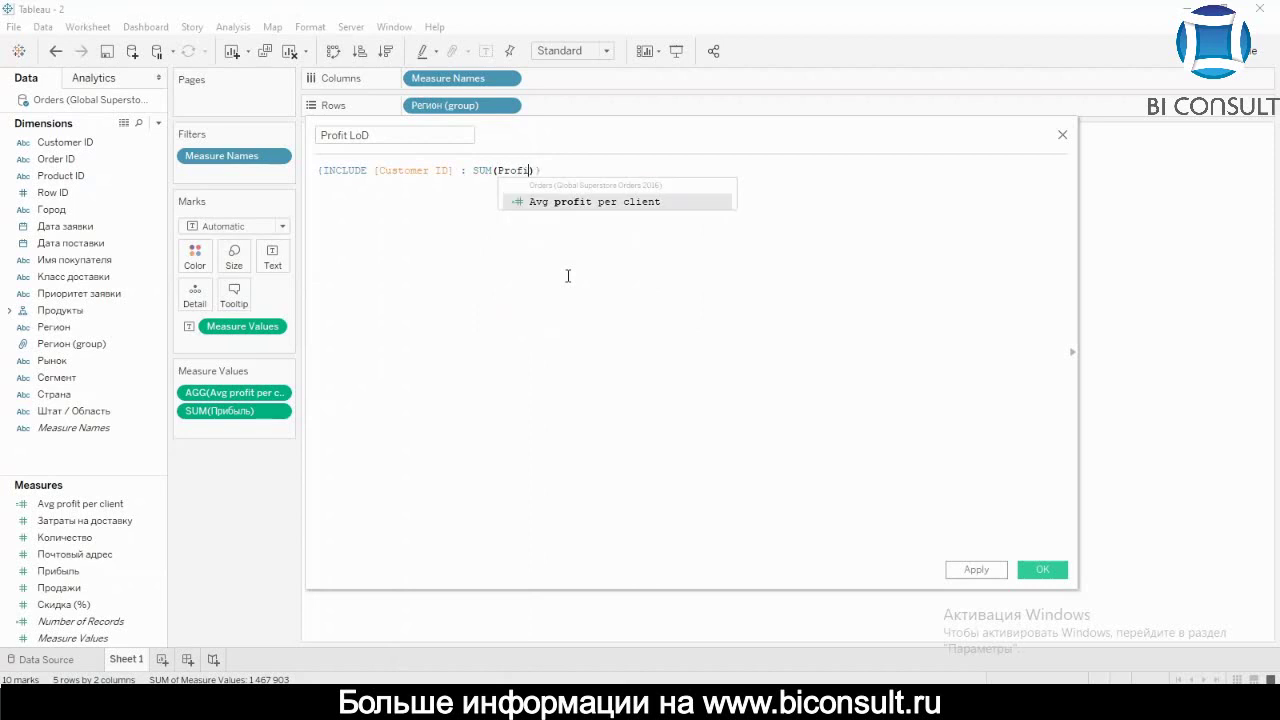
pyautogui.click(586, 242)
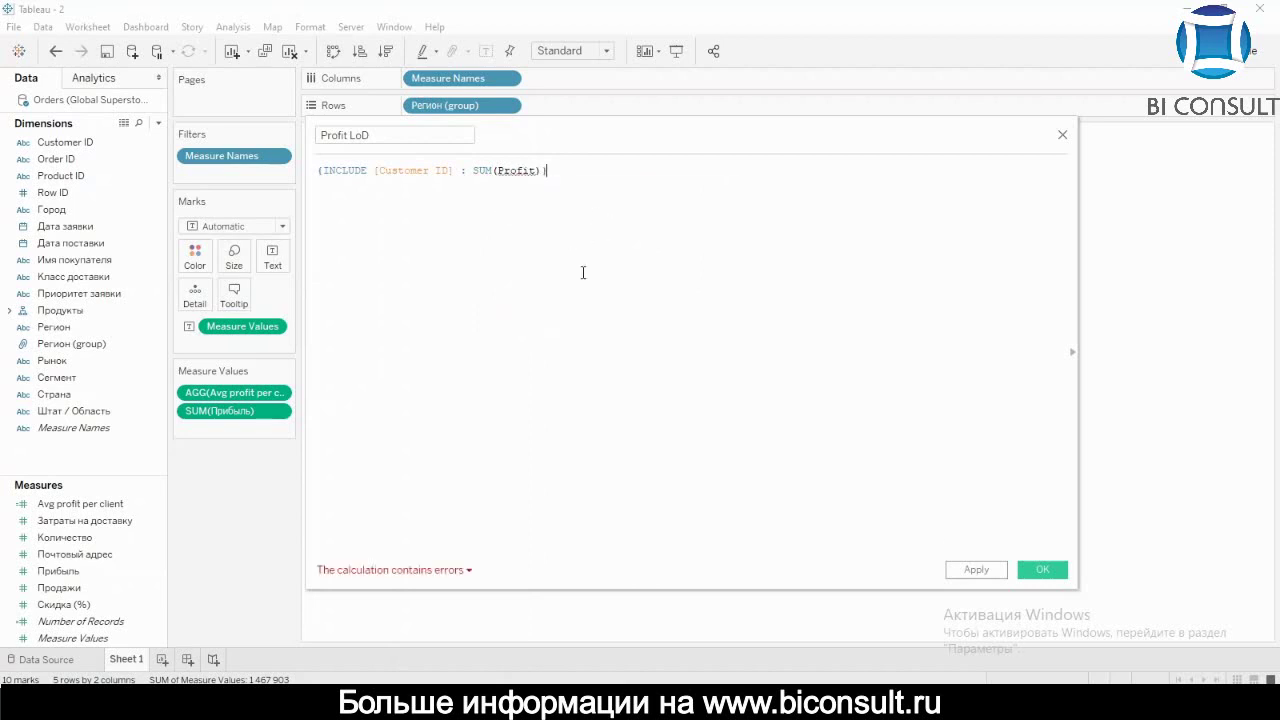
# Replace Profit inside the formula's SUM with the [Прибыль] field and save the Profit LoD calculation
pyautogui.click(537, 171)
pyautogui.press('BackSpace')
pyautogui.press('BackSpace')
pyautogui.press('BackSpace')
pyautogui.press('BackSpace')
pyautogui.press('BackSpace')
pyautogui.press('BackSpace')
pyautogui.write('Приб')
pyautogui.press('Return')
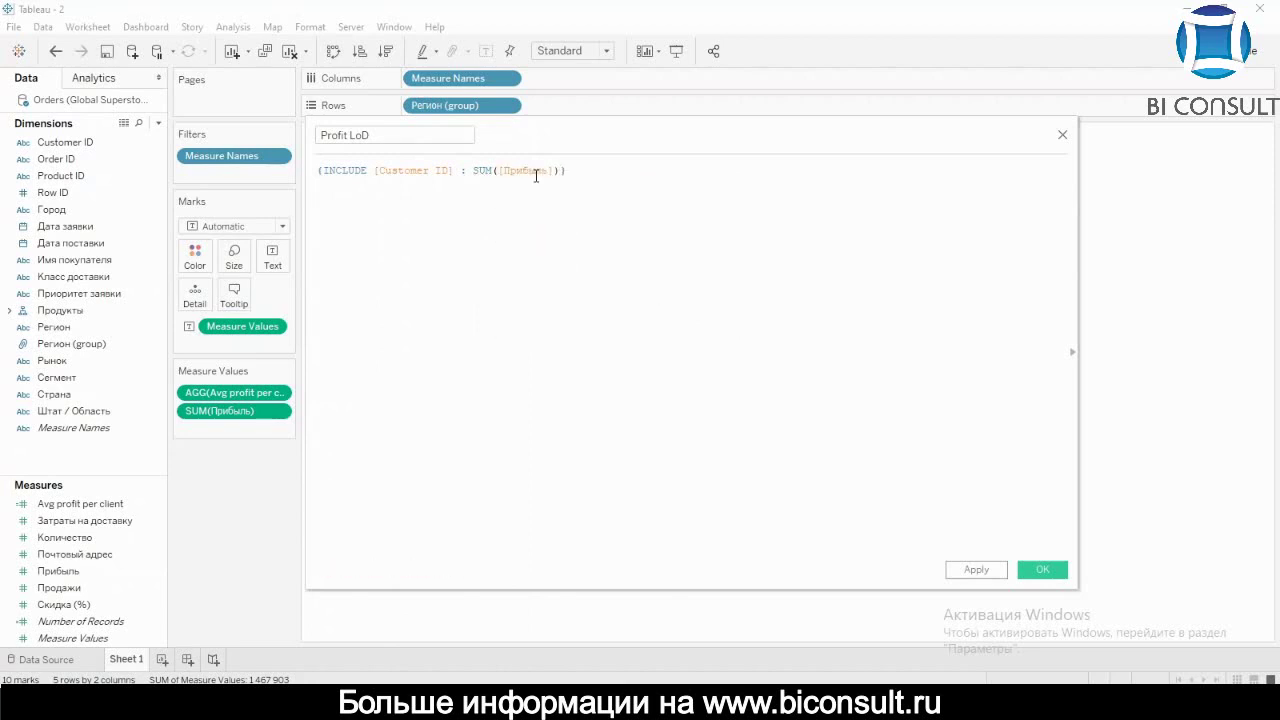
pyautogui.click(1038, 572)
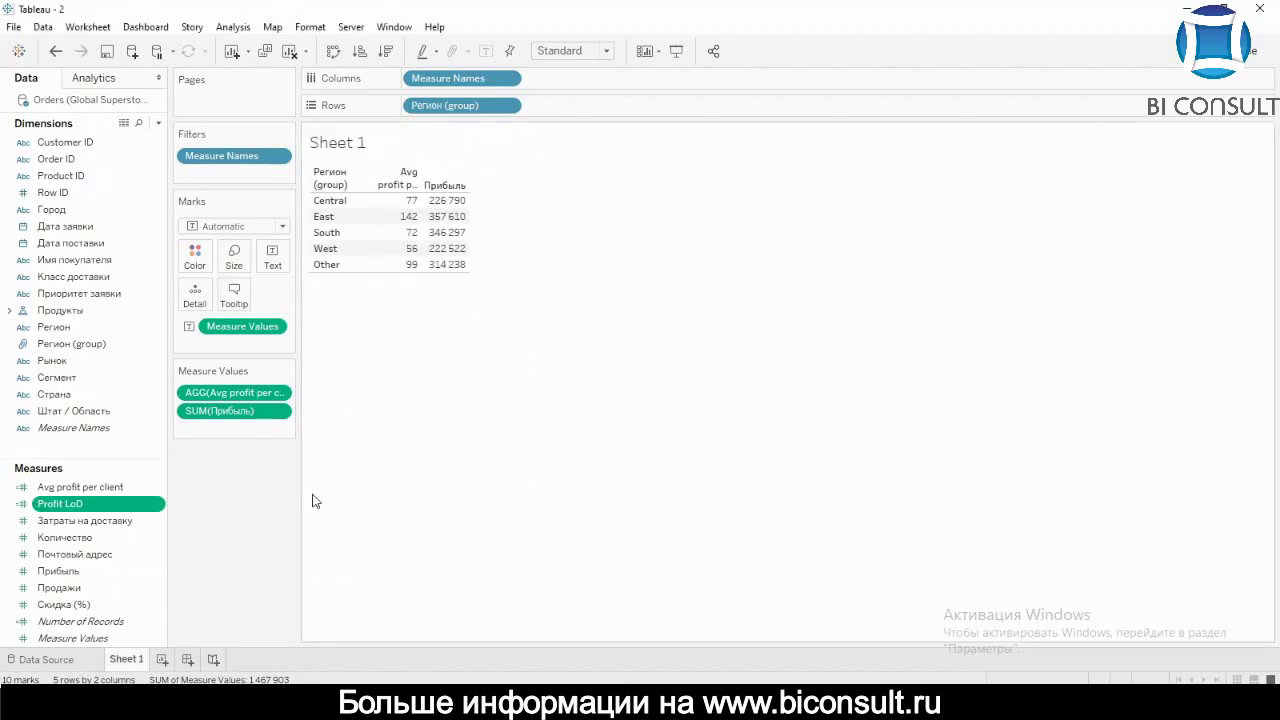
# Add Profit LoD to the region table as the last column, after Прибыль, and aggregate it by Maximum
pyautogui.doubleClick(76, 507)
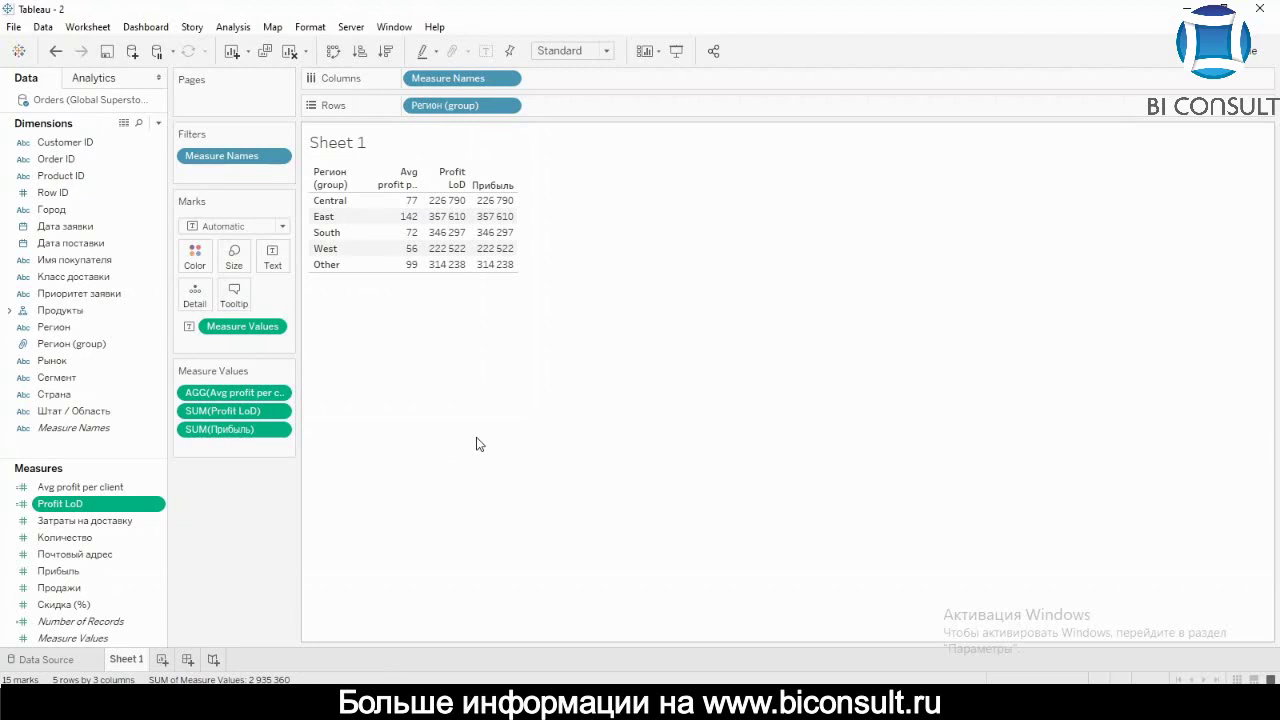
pyautogui.moveTo(262, 411); pyautogui.dragTo(254, 460)
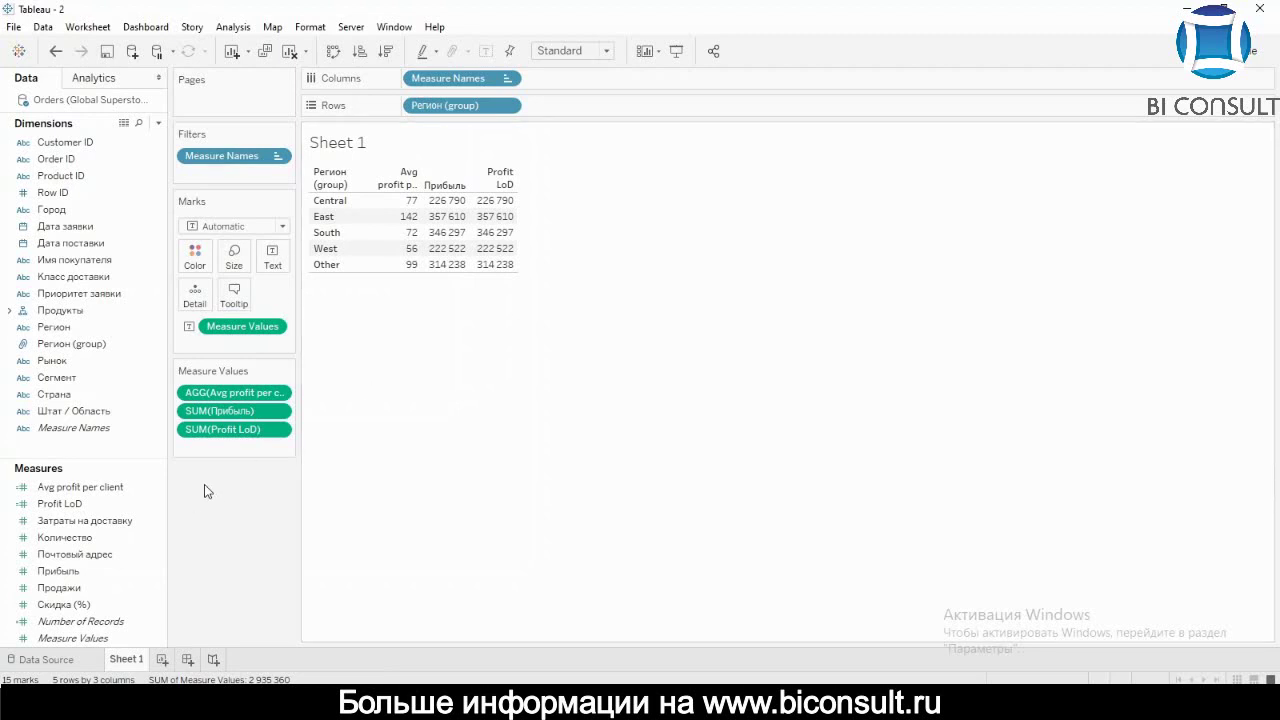
pyautogui.click(279, 431)
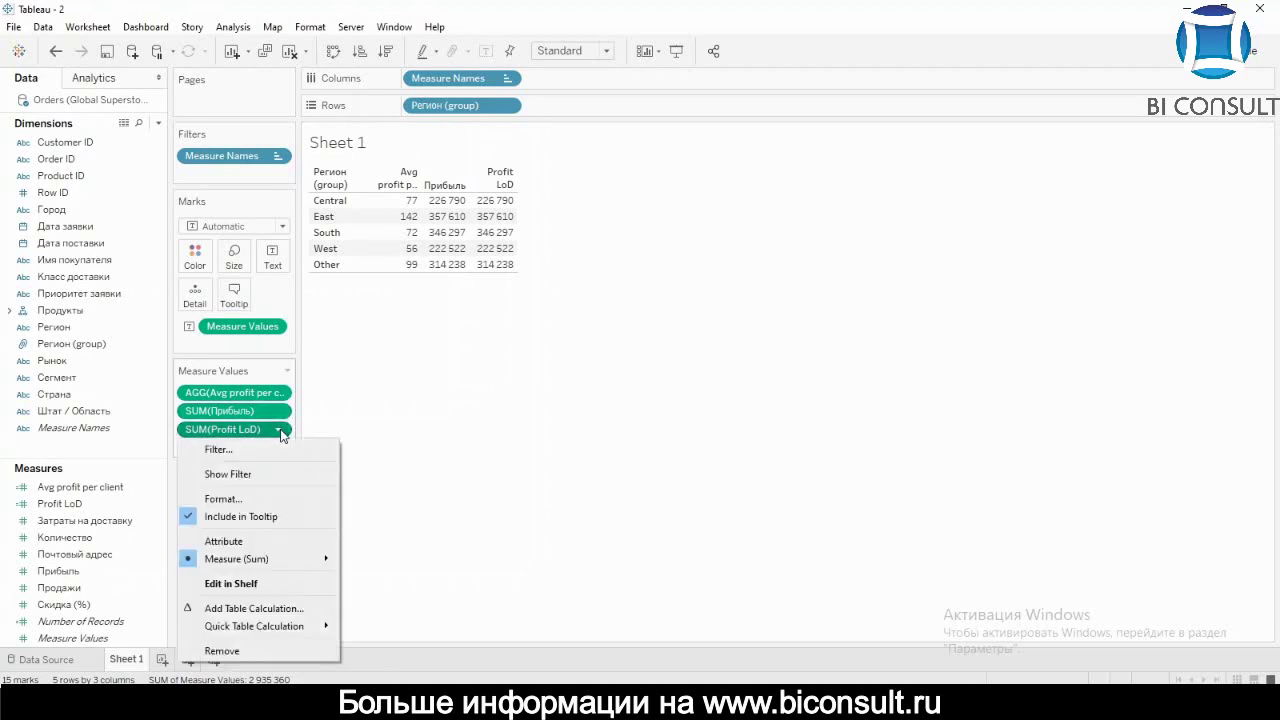
pyautogui.moveTo(331, 570)
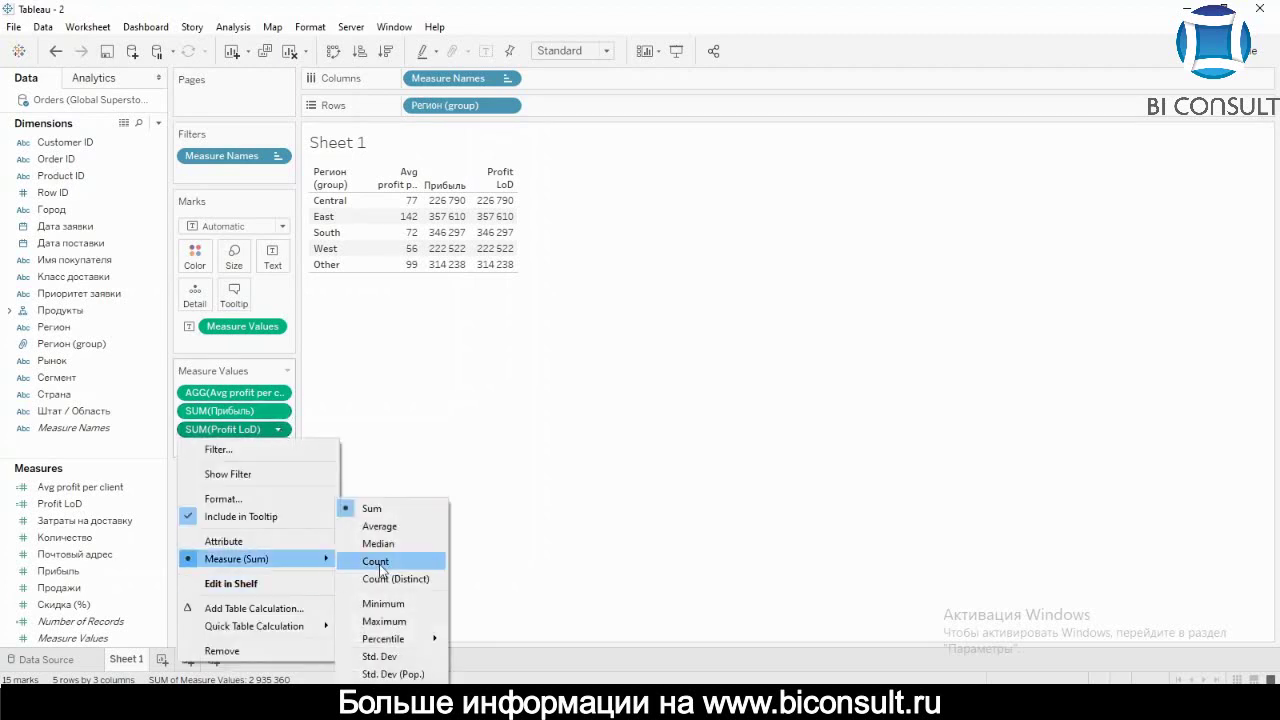
pyautogui.click(410, 618)
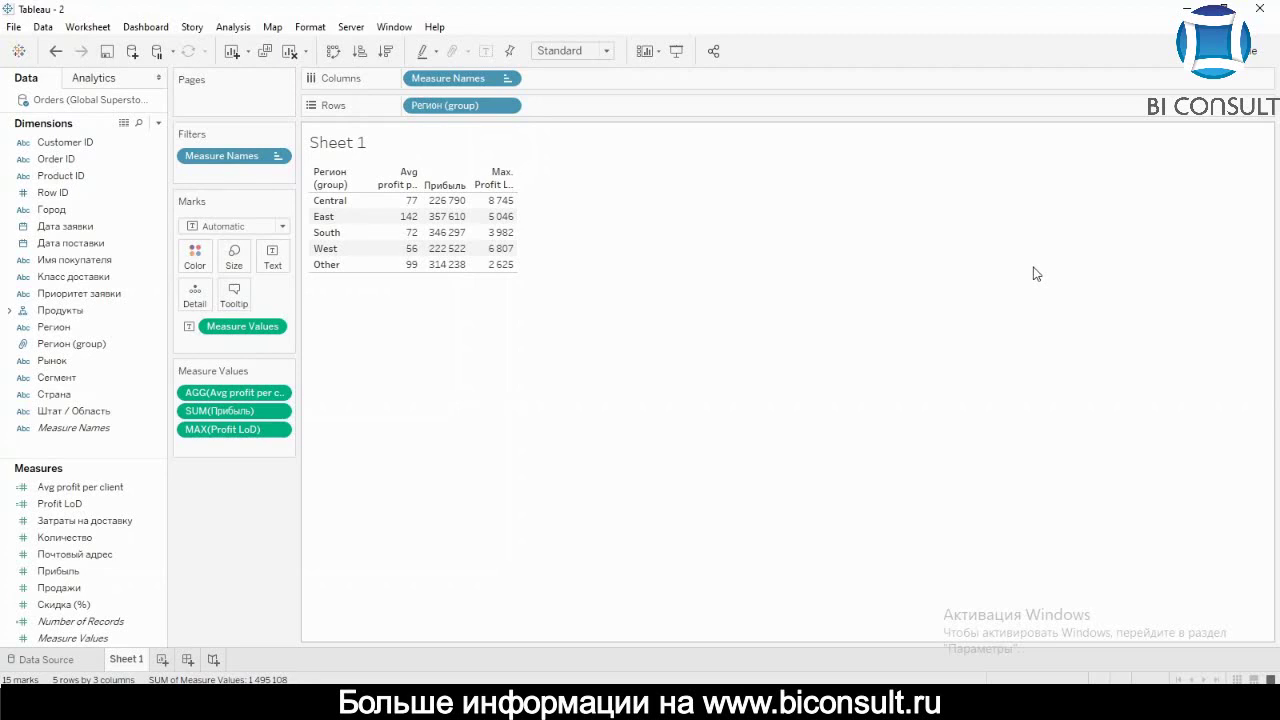
# Review the Profit LoD formula alongside the region table, and close the calculation without changing it
pyautogui.rightClick(76, 504)
pyautogui.click(100, 237)
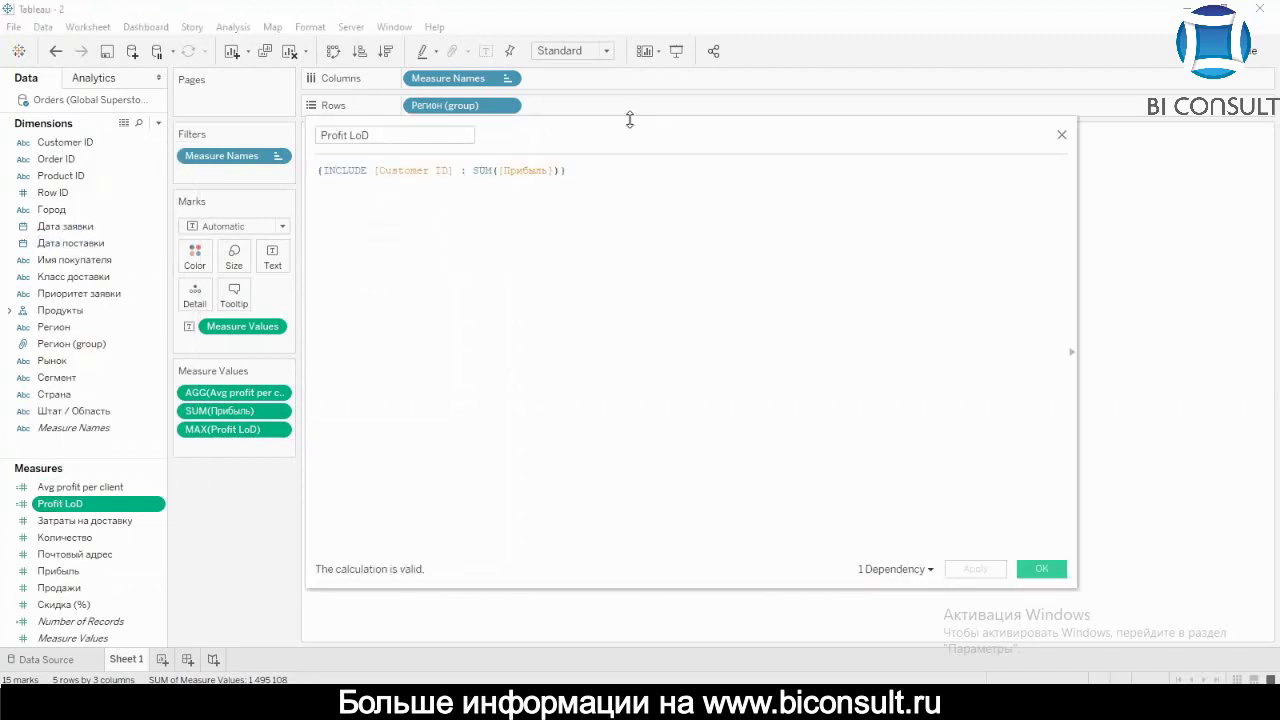
pyautogui.moveTo(629, 120); pyautogui.dragTo(644, 328)
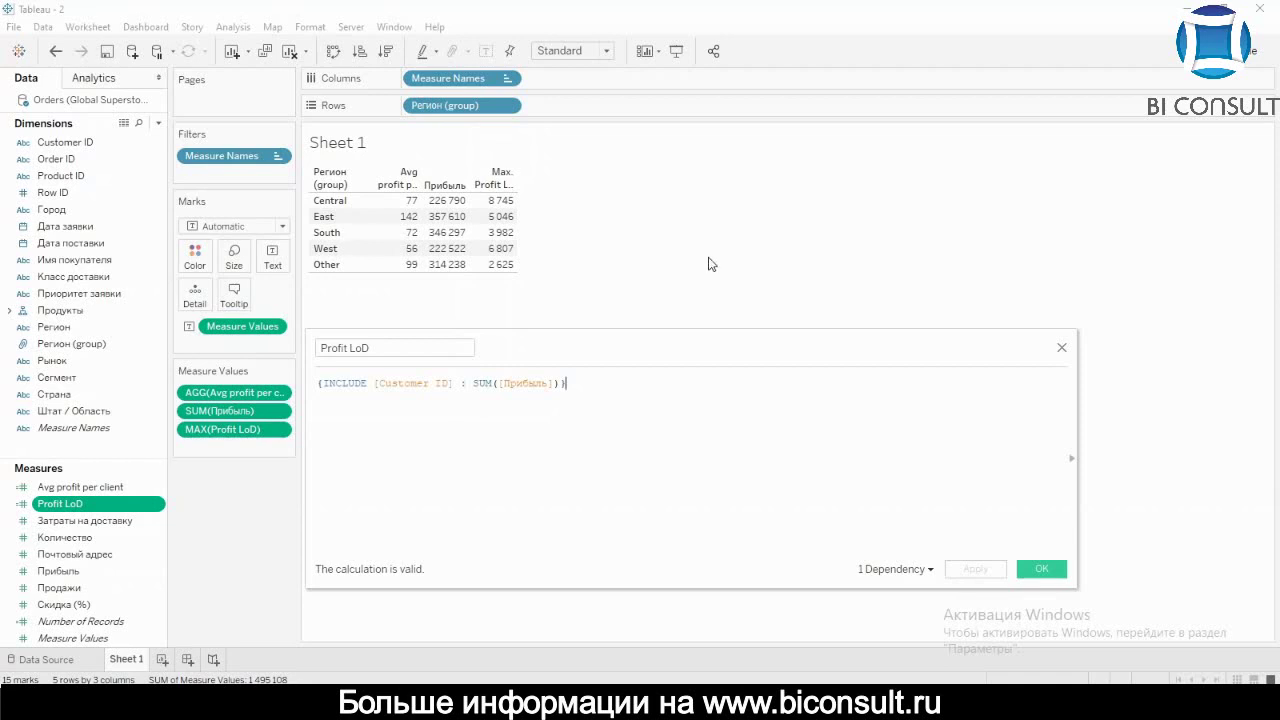
pyautogui.click(1062, 351)
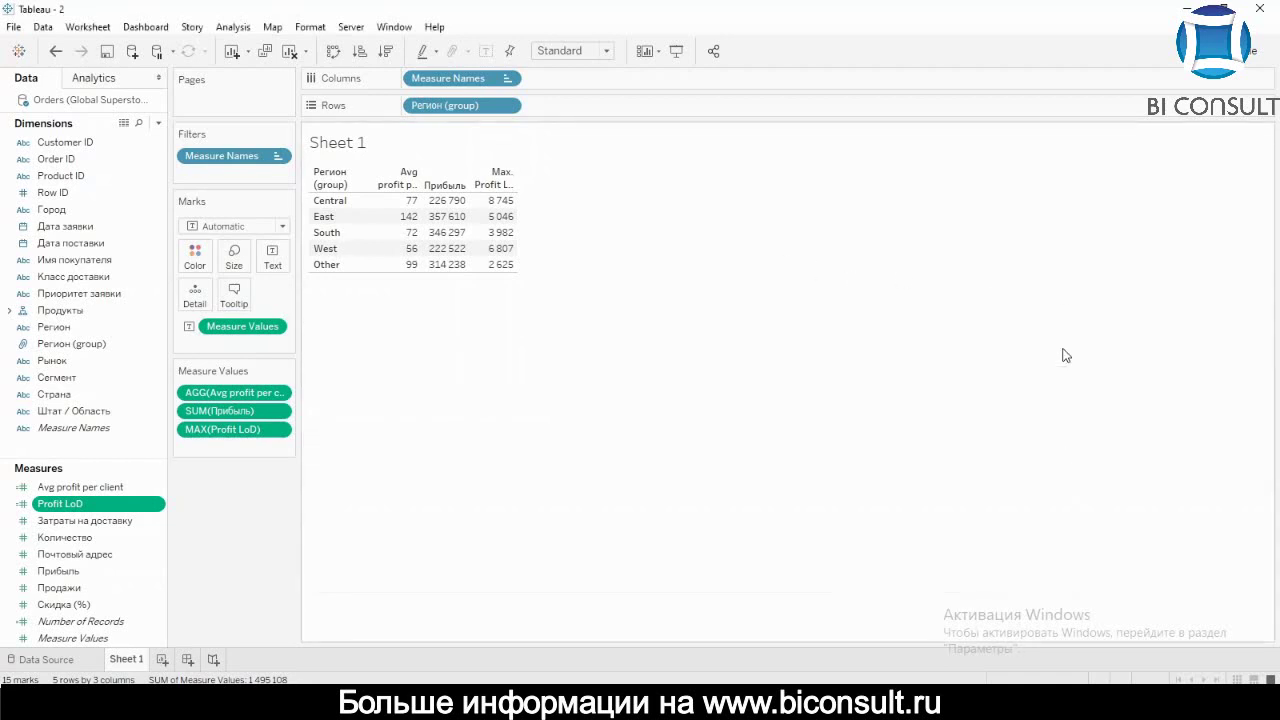
# Rename the Sheet 1 worksheet as INCLUDE
pyautogui.doubleClick(140, 662)
pyautogui.write('штсдгву')
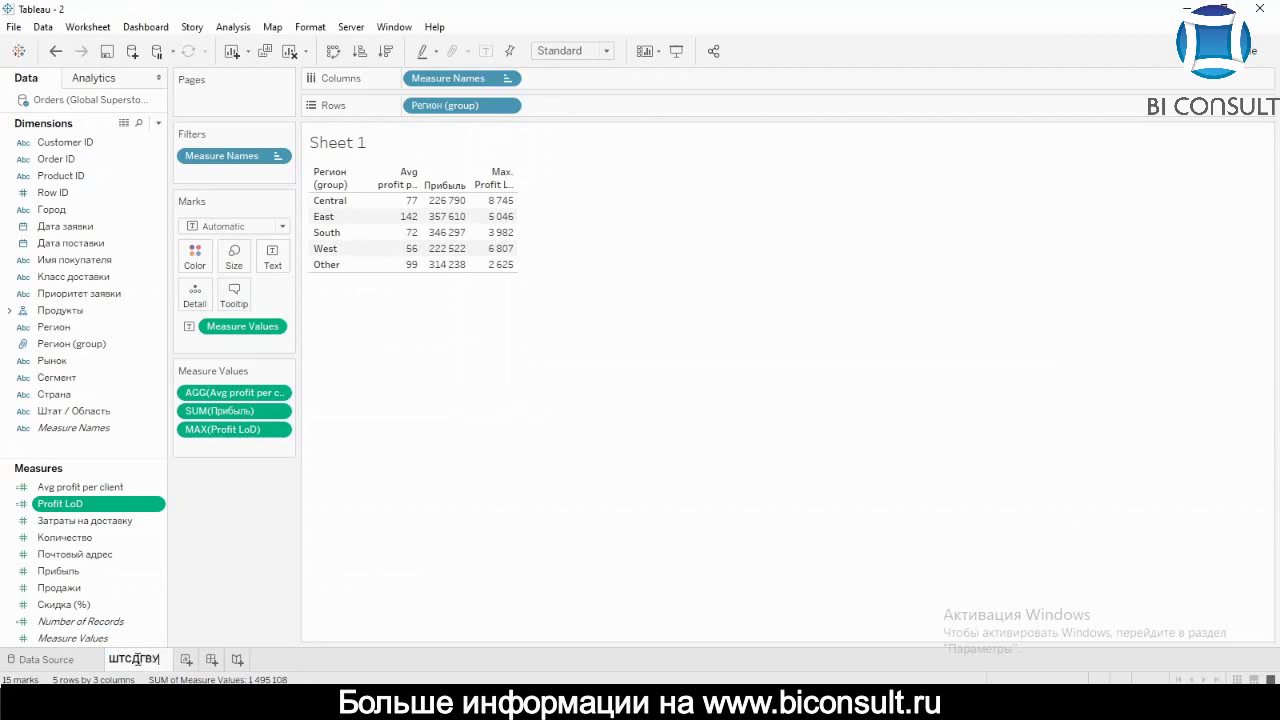
pyautogui.press('BackSpace')
pyautogui.press('BackSpace')
pyautogui.press('BackSpace')
pyautogui.press('BackSpace')
pyautogui.press('BackSpace')
pyautogui.press('BackSpace')
pyautogui.press('BackSpace')
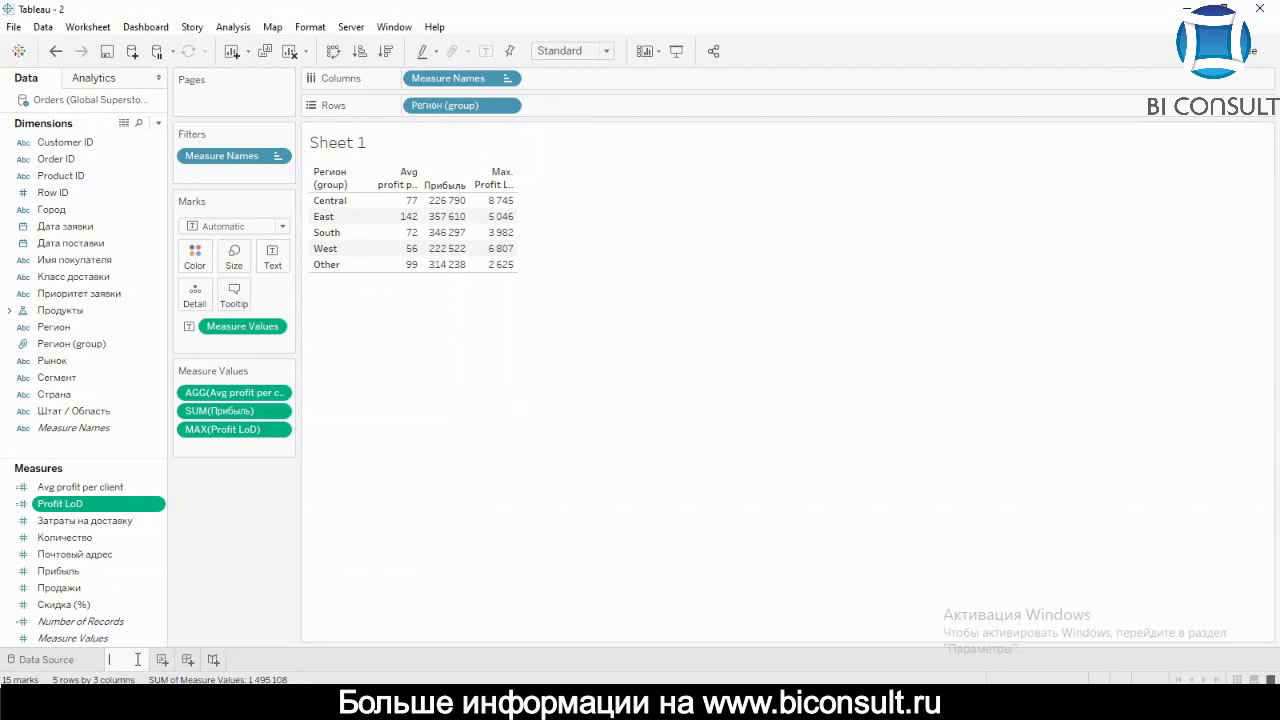
pyautogui.write('INCLUDE')
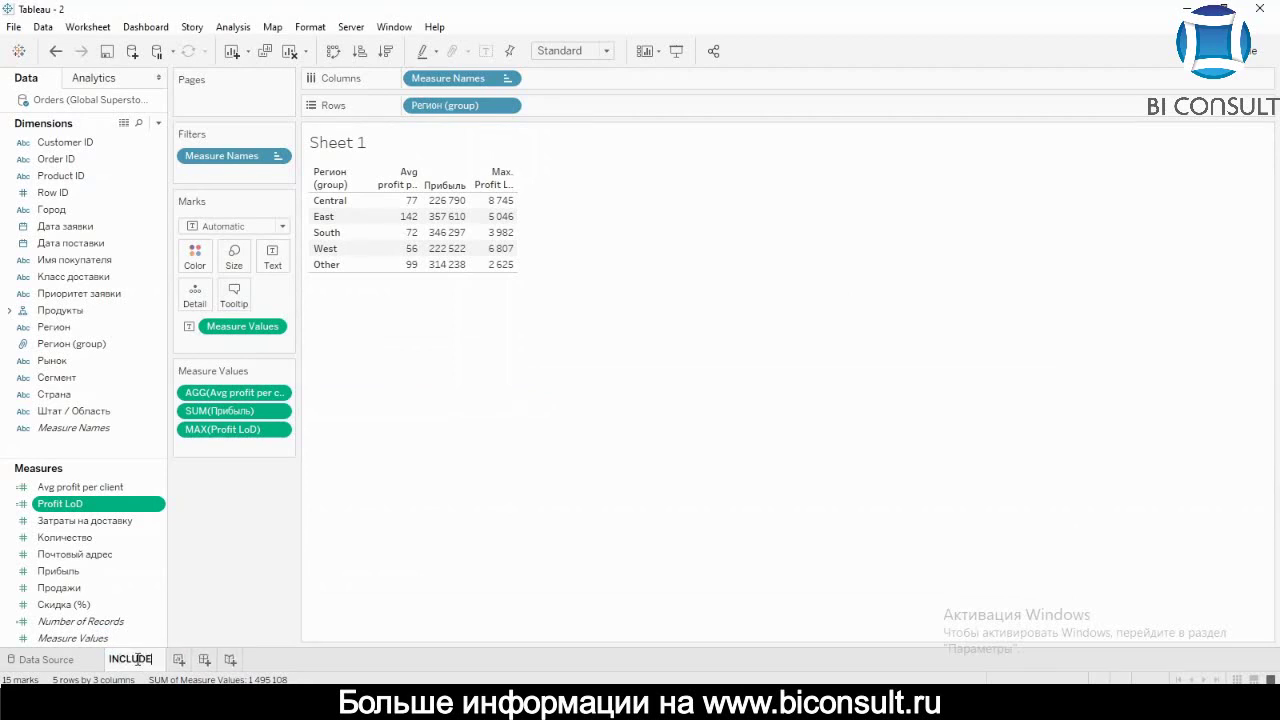
pyautogui.press('Return')
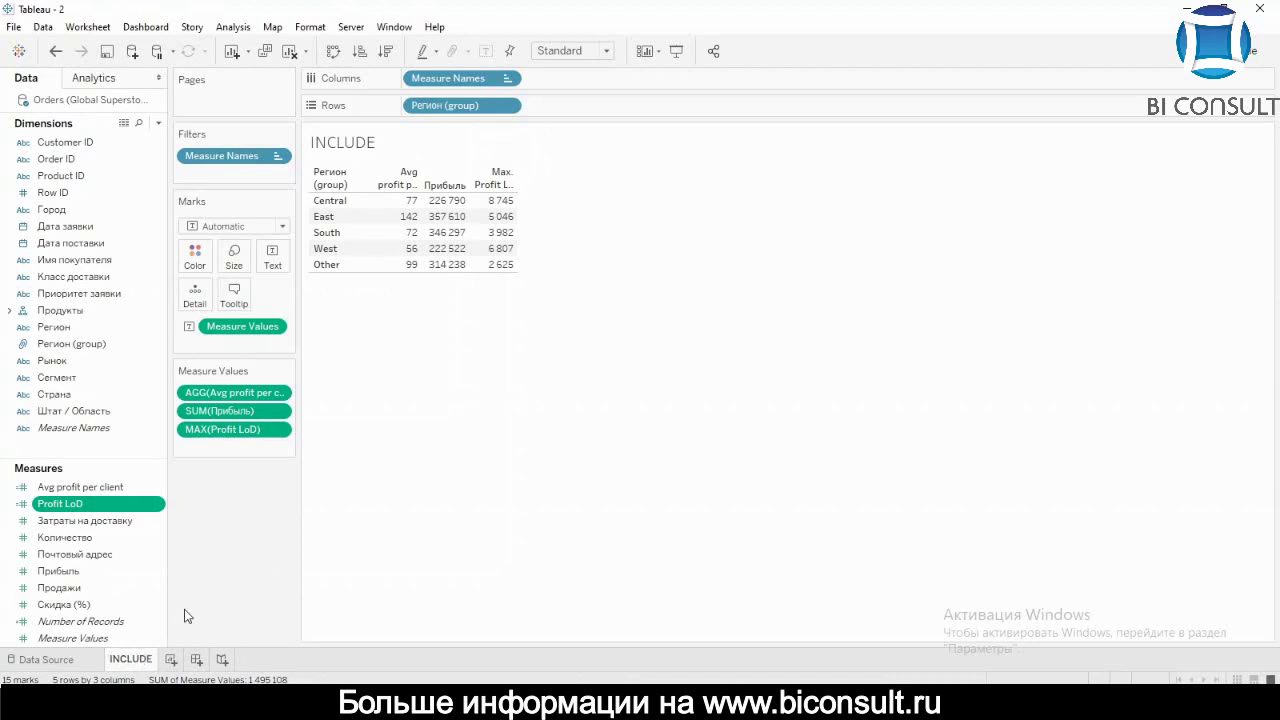
# Add a new worksheet and name it EXCLUDE
pyautogui.click(170, 659)
pyautogui.doubleClick(177, 659)
pyautogui.write('E')
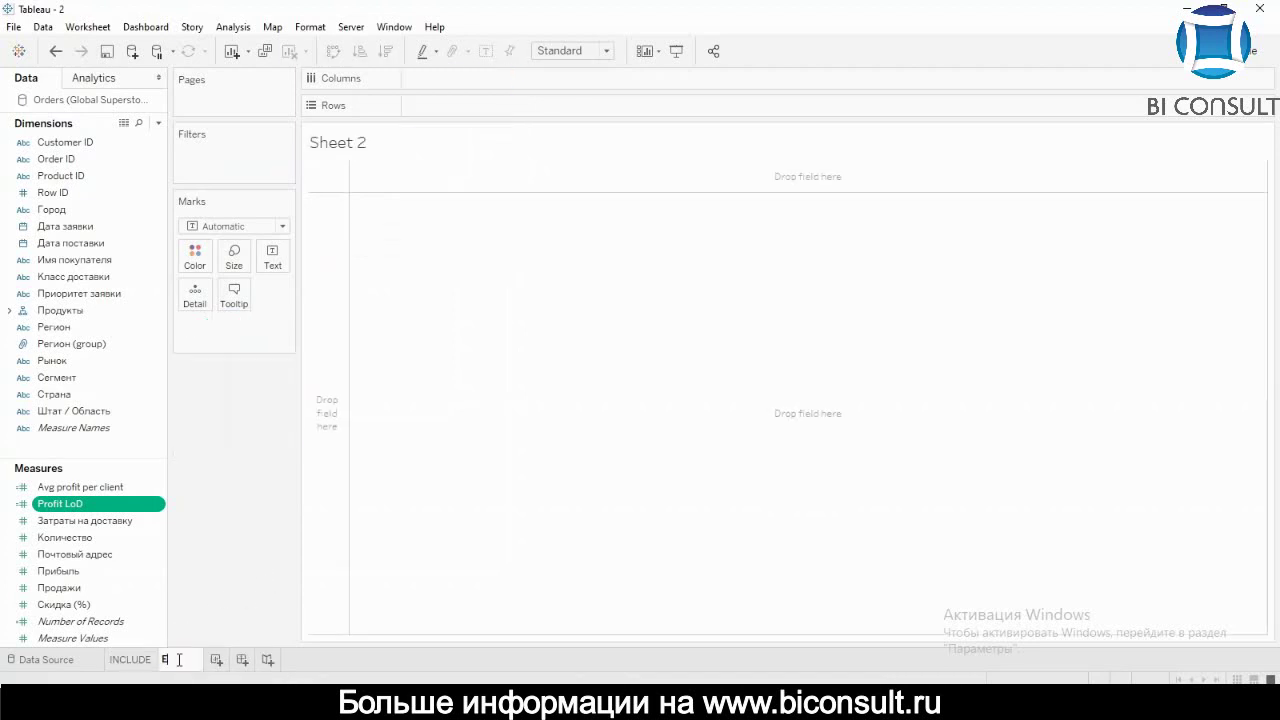
pyautogui.write('XCLUDE')
pyautogui.press('Return')
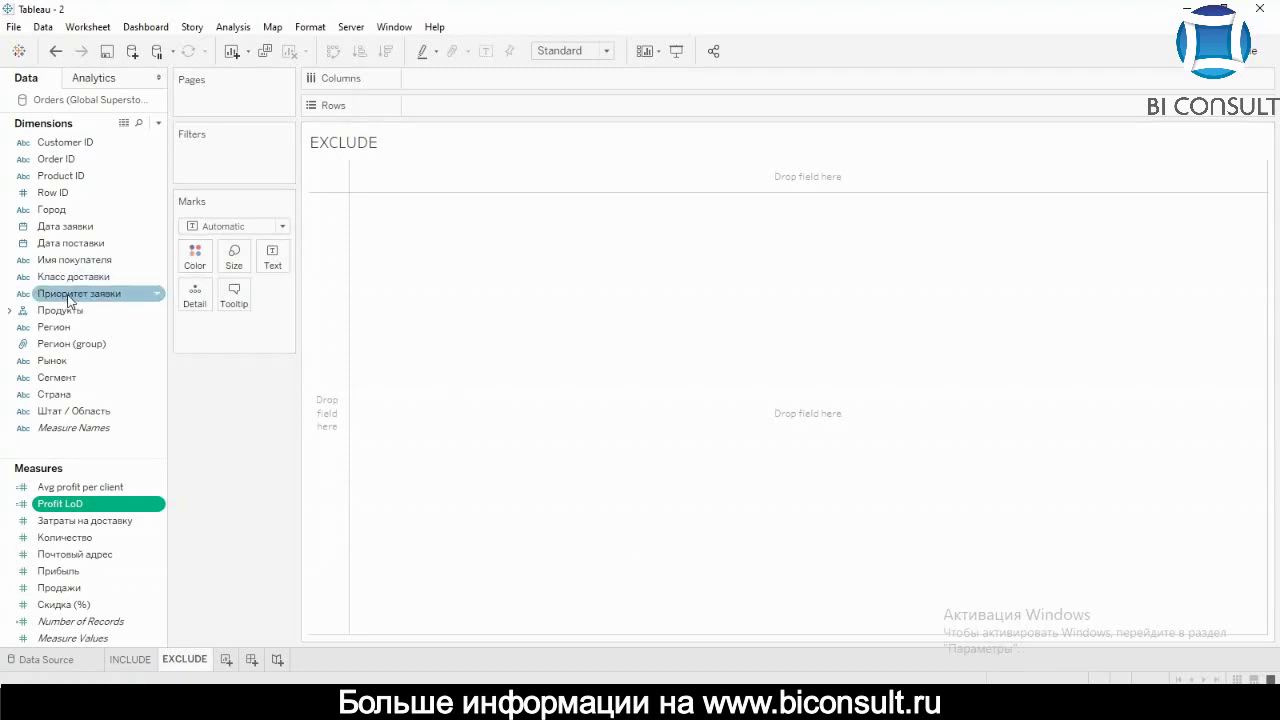
# Build a table of Прибыль with Категория expanded to Подкатегория in the rows
pyautogui.moveTo(72, 311); pyautogui.dragTo(450, 113)
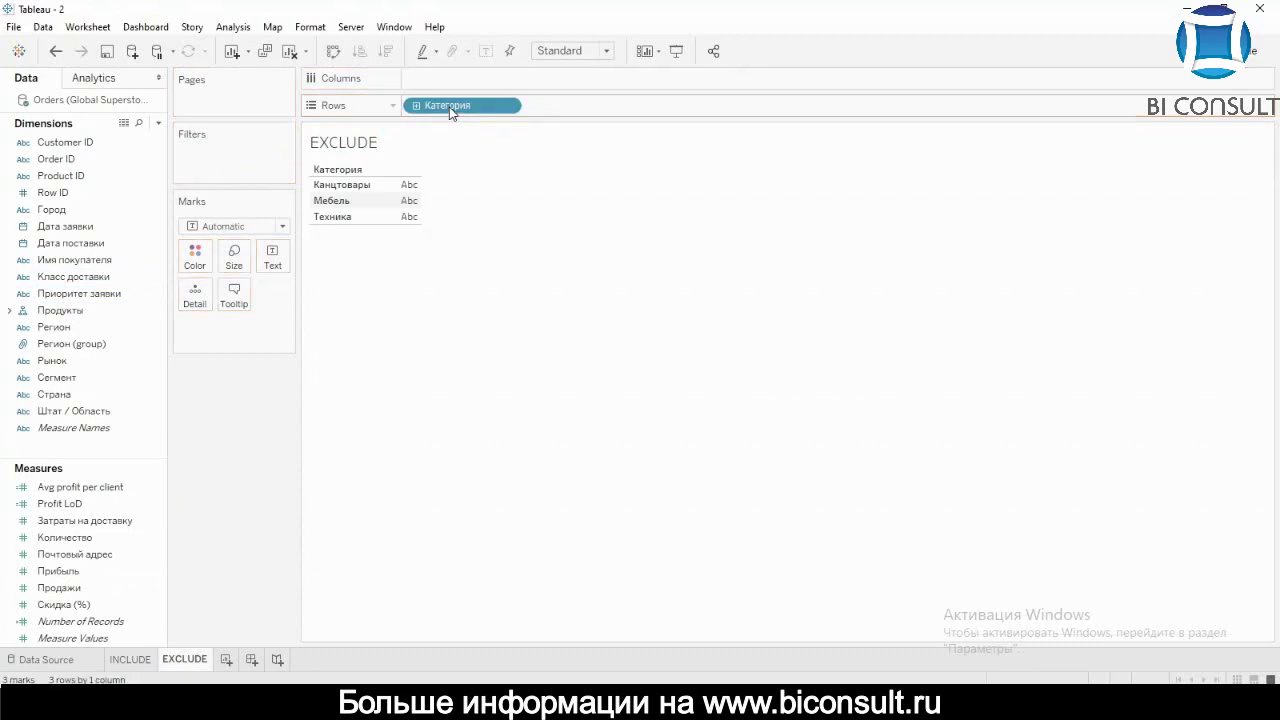
pyautogui.click(417, 105)
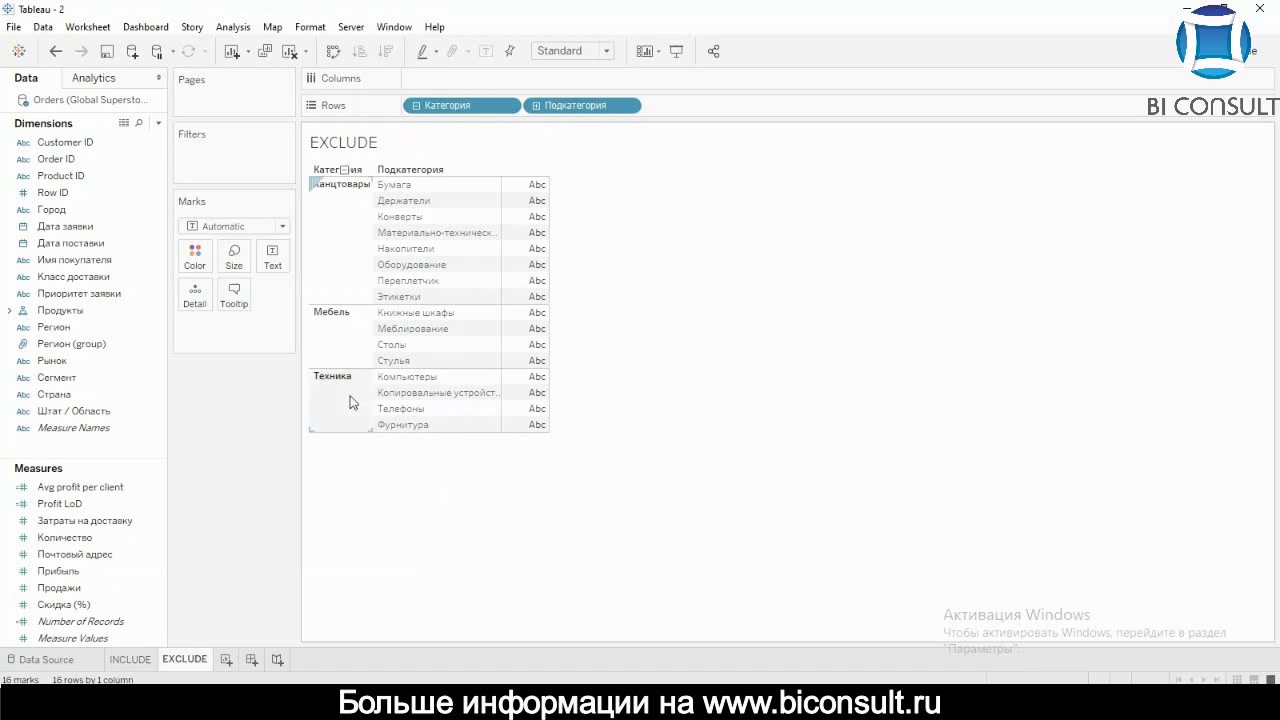
pyautogui.doubleClick(57, 576)
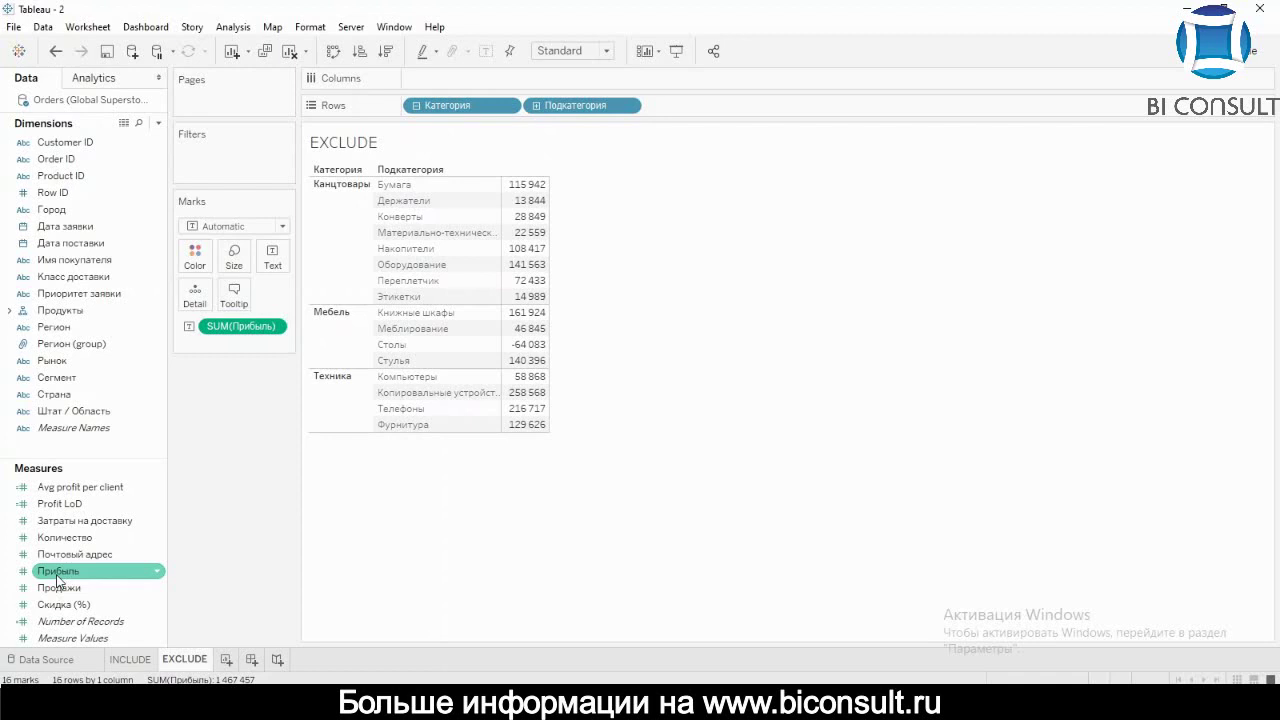
# Create a new calculated field and name it profit_subcat_in_cat
pyautogui.click(90, 442)
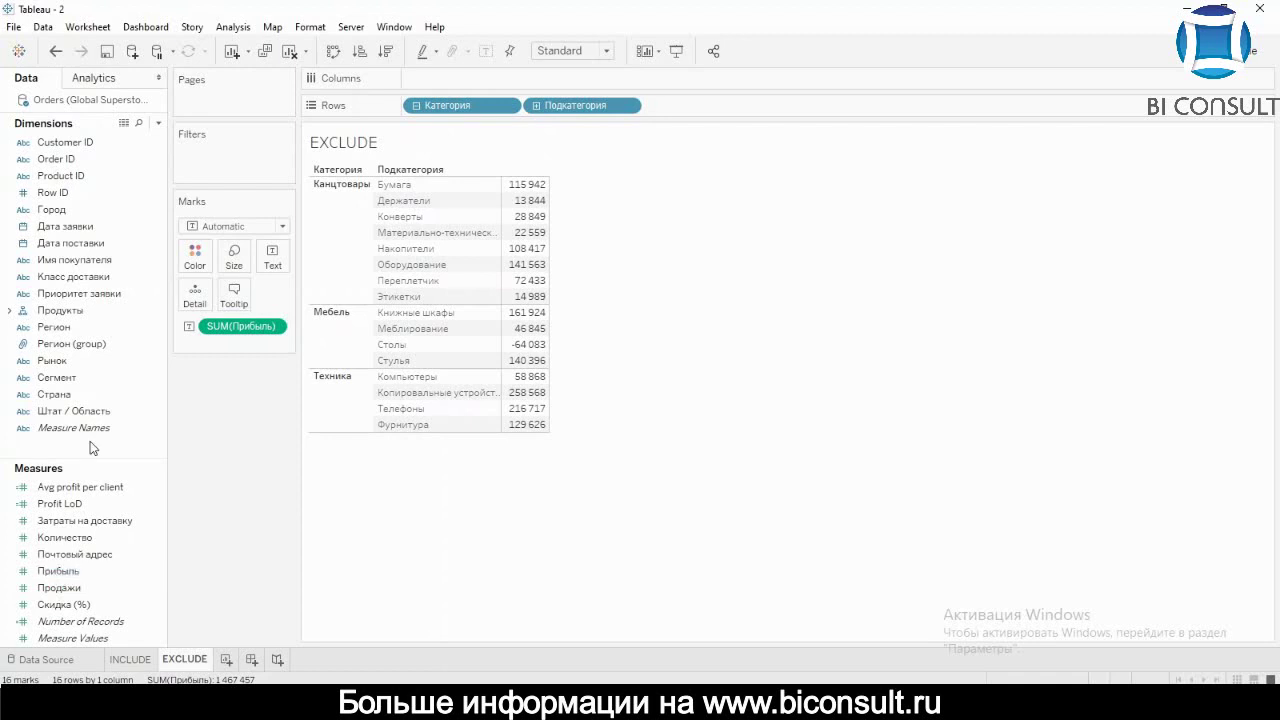
pyautogui.rightClick(90, 446)
pyautogui.click(154, 453)
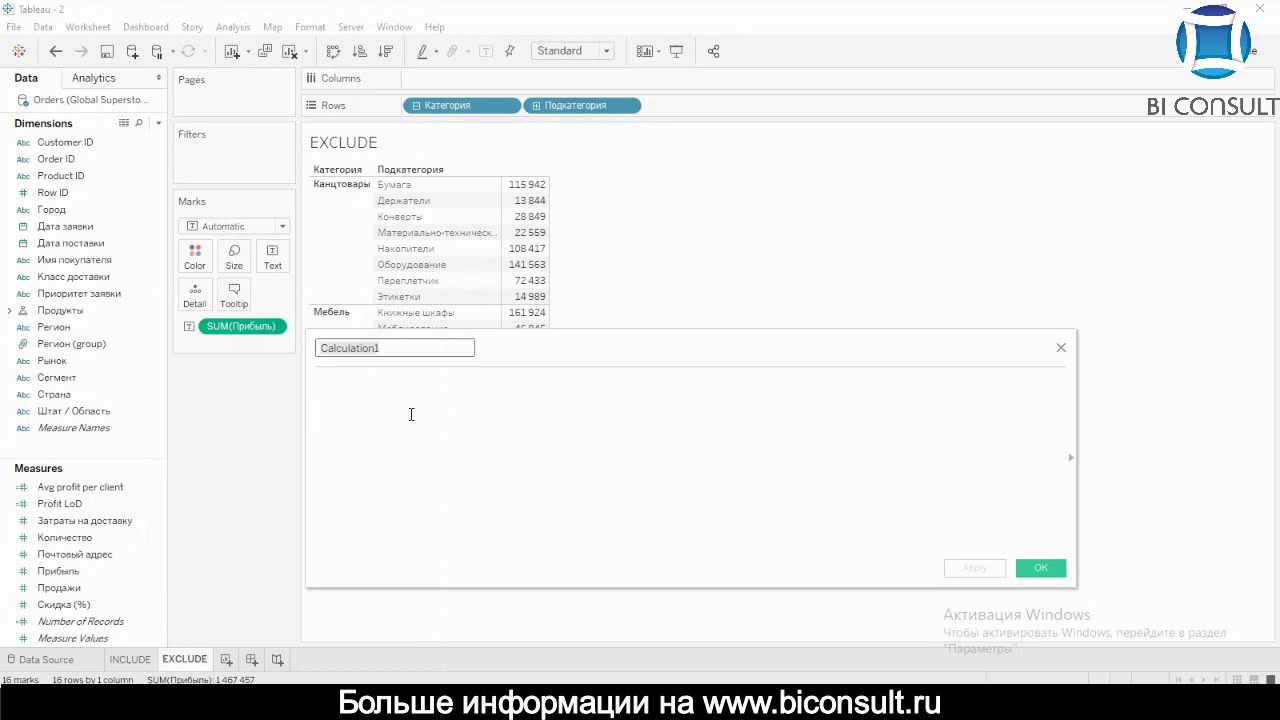
pyautogui.write('зкщаше')
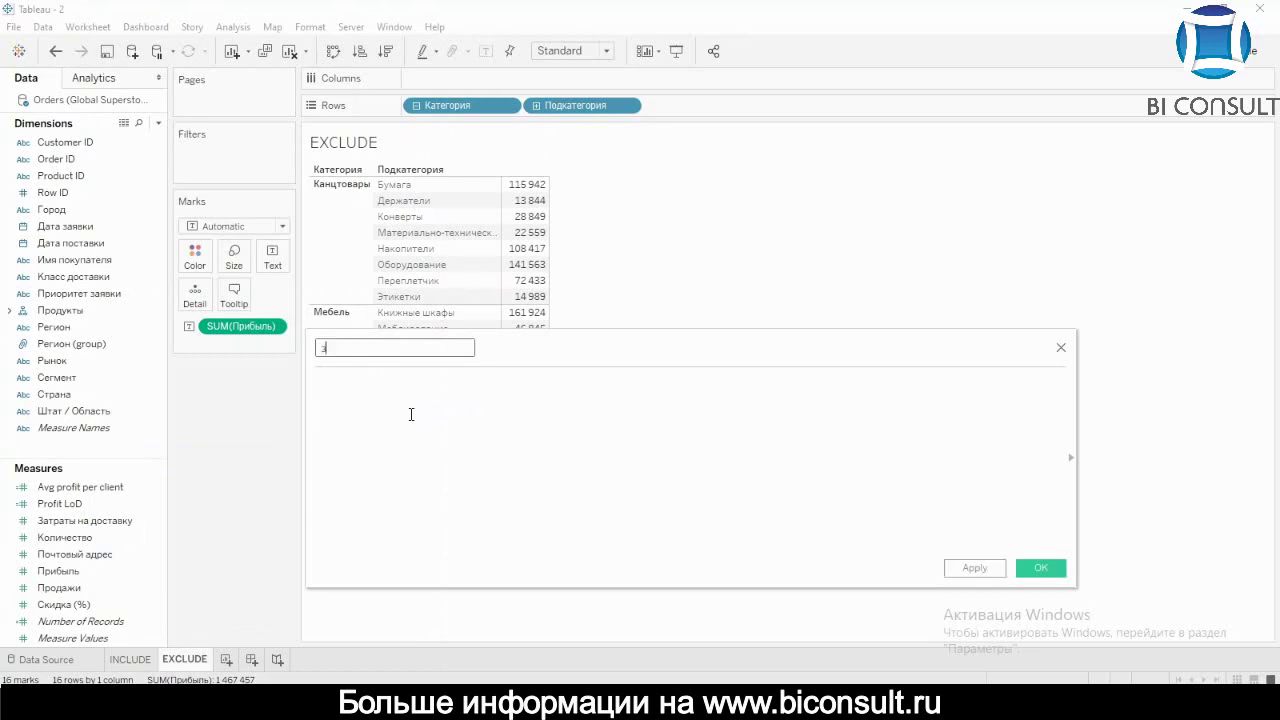
pyautogui.press('BackSpace')
pyautogui.press('BackSpace')
pyautogui.press('BackSpace')
pyautogui.press('BackSpace')
pyautogui.press('BackSpace')
pyautogui.press('BackSpace')
pyautogui.write('profit_subcat_in_cat')
# Start the formula of profit_subcat_in_cat as a level-of-detail expression with {EXCLUDE [Подкатегория]: }
pyautogui.click(411, 414)
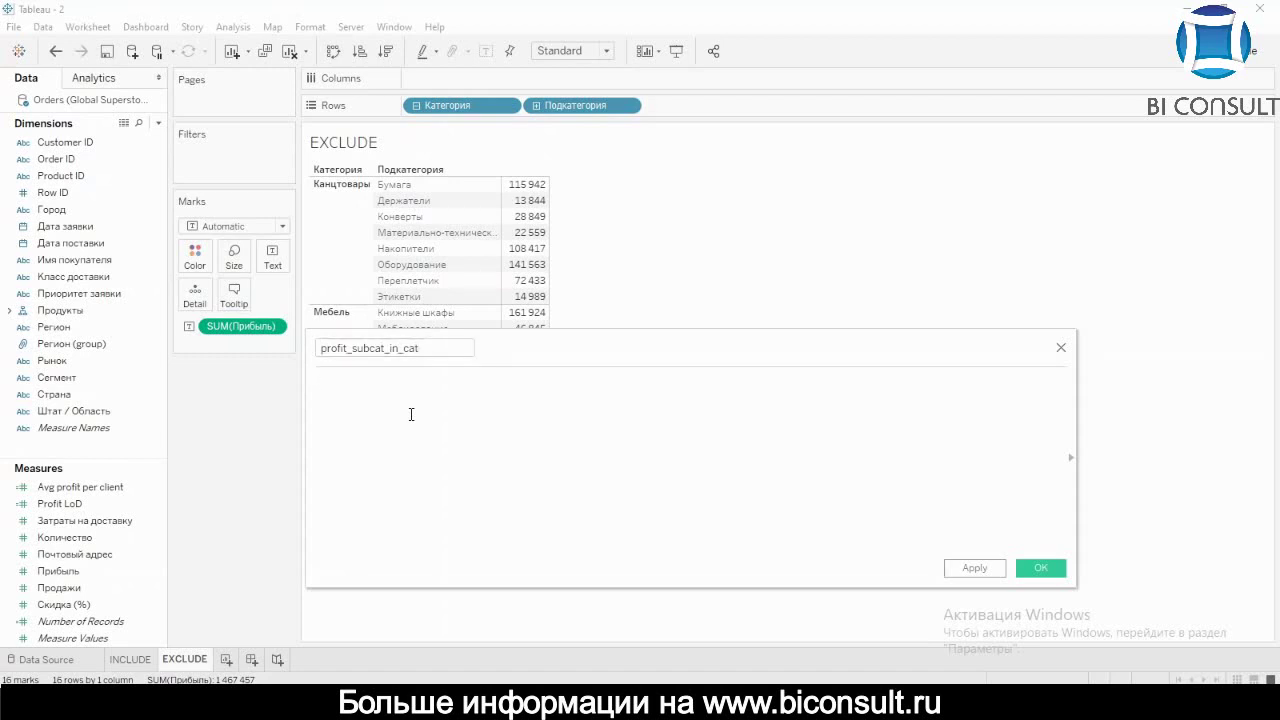
pyautogui.write('{}')
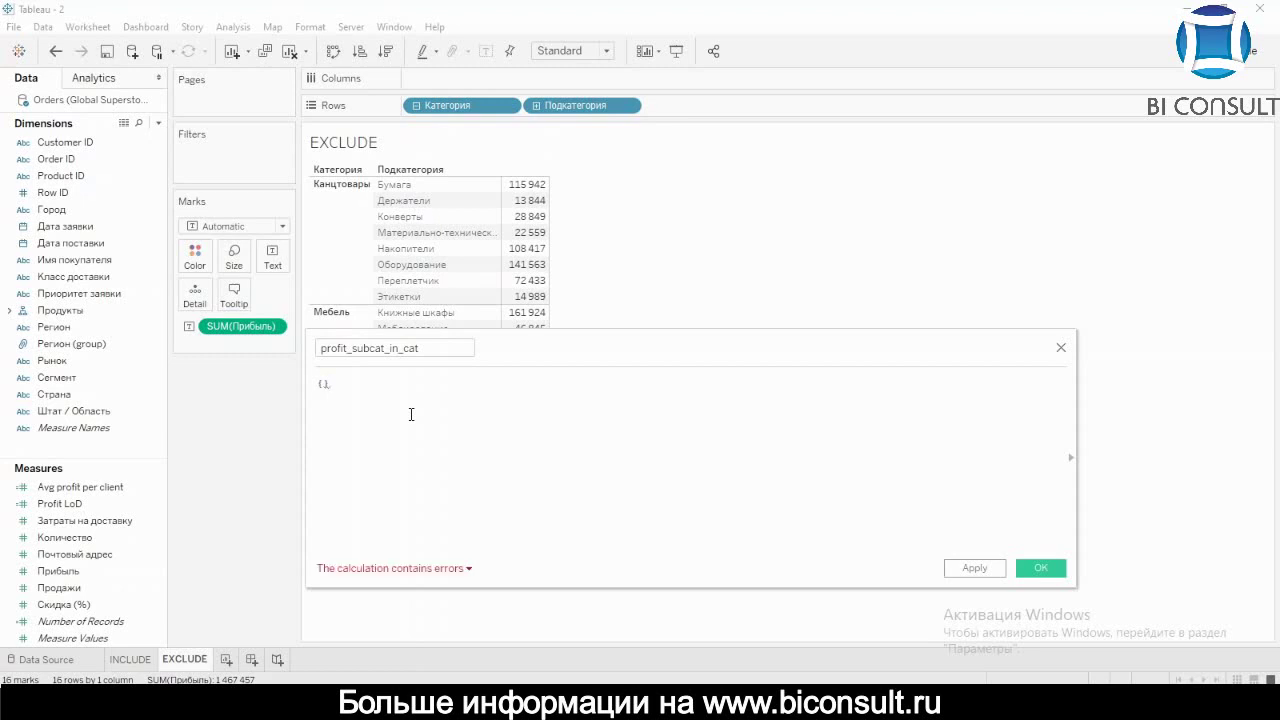
pyautogui.press('Left')
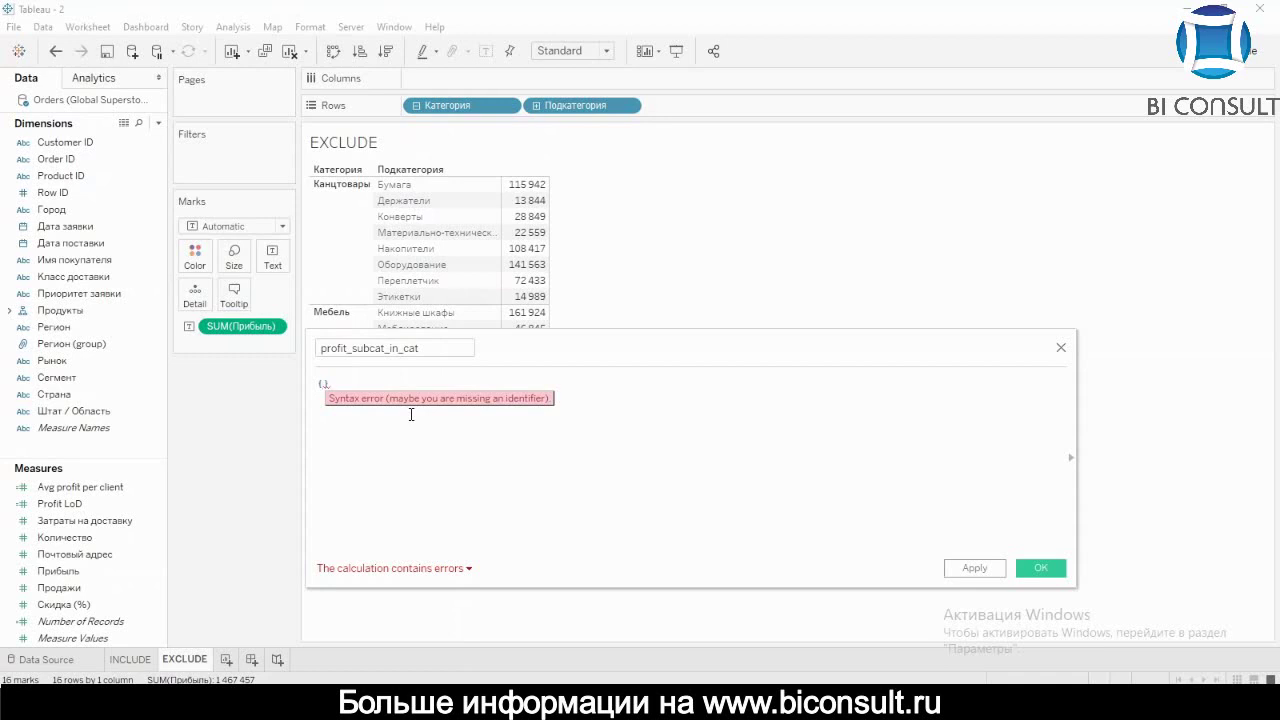
pyautogui.write('EXC')
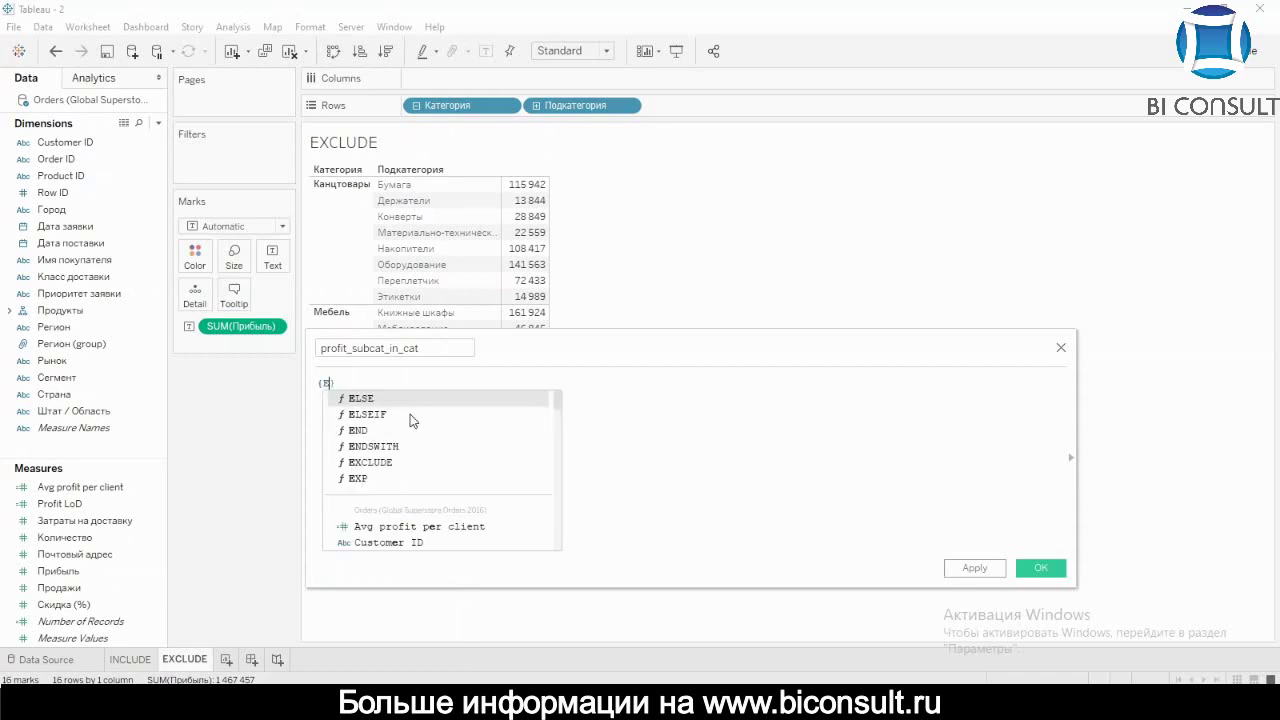
pyautogui.press('Return')
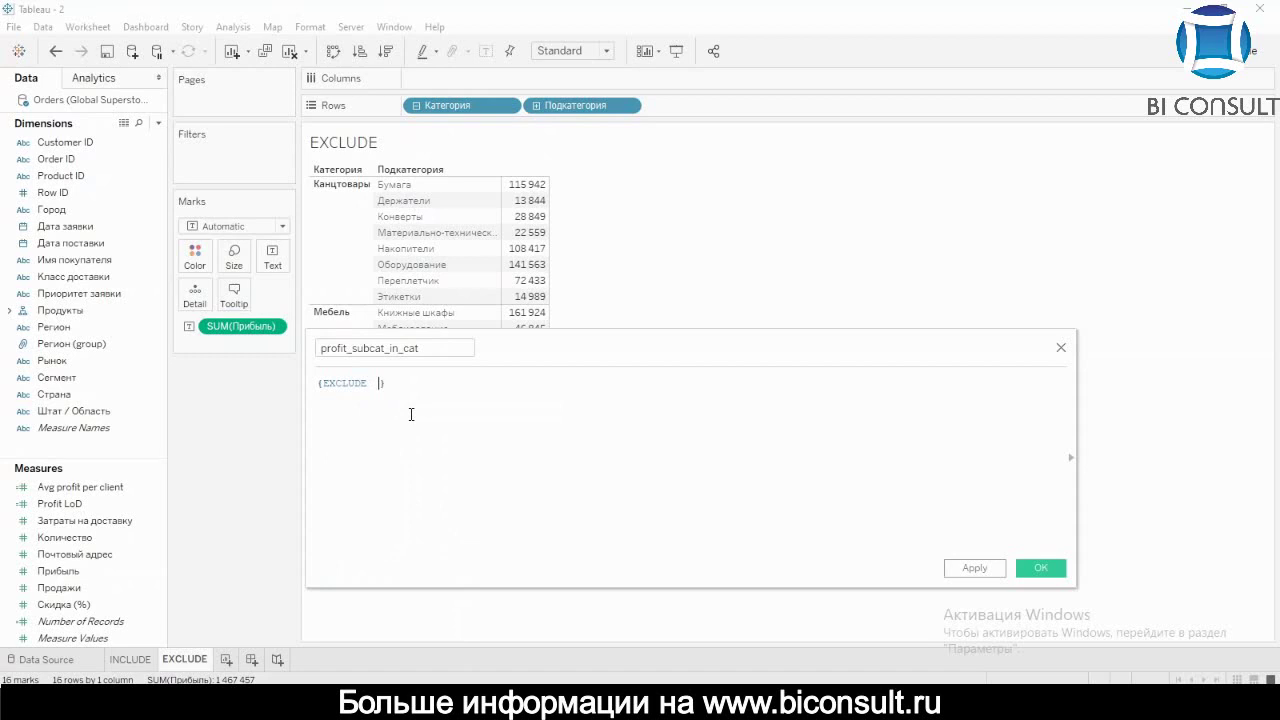
pyautogui.write('Под')
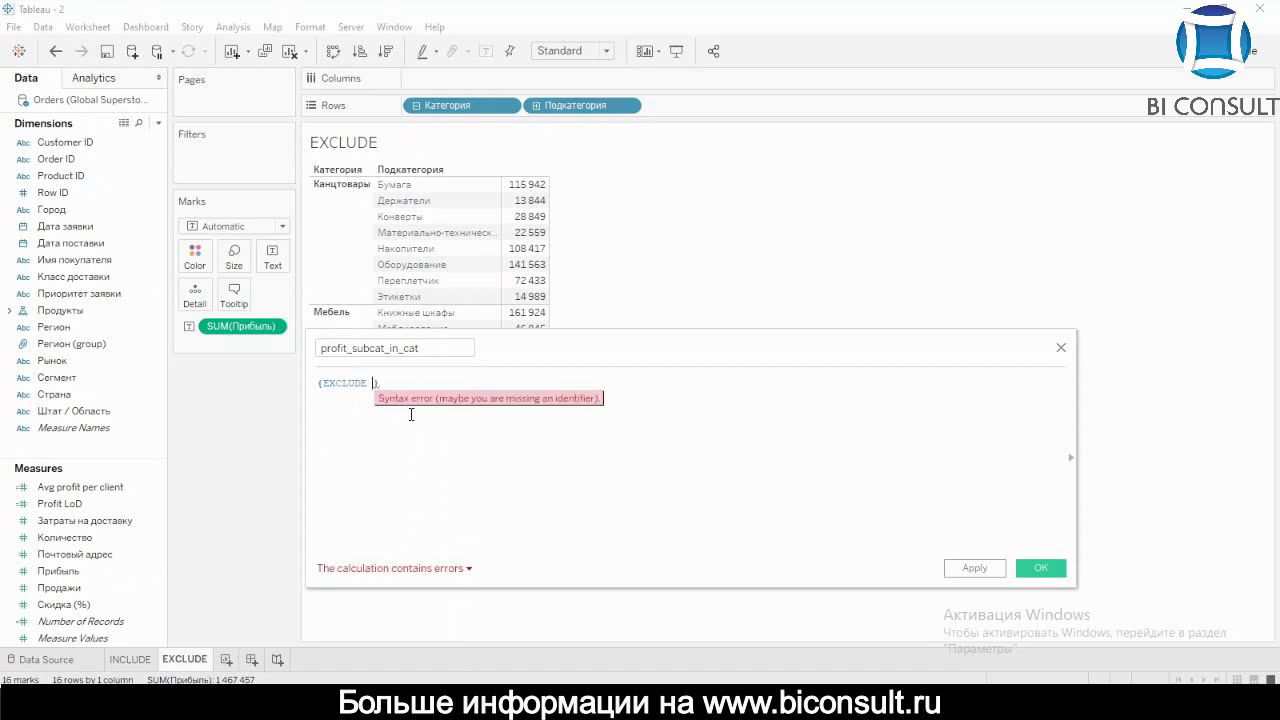
pyautogui.press('Return')
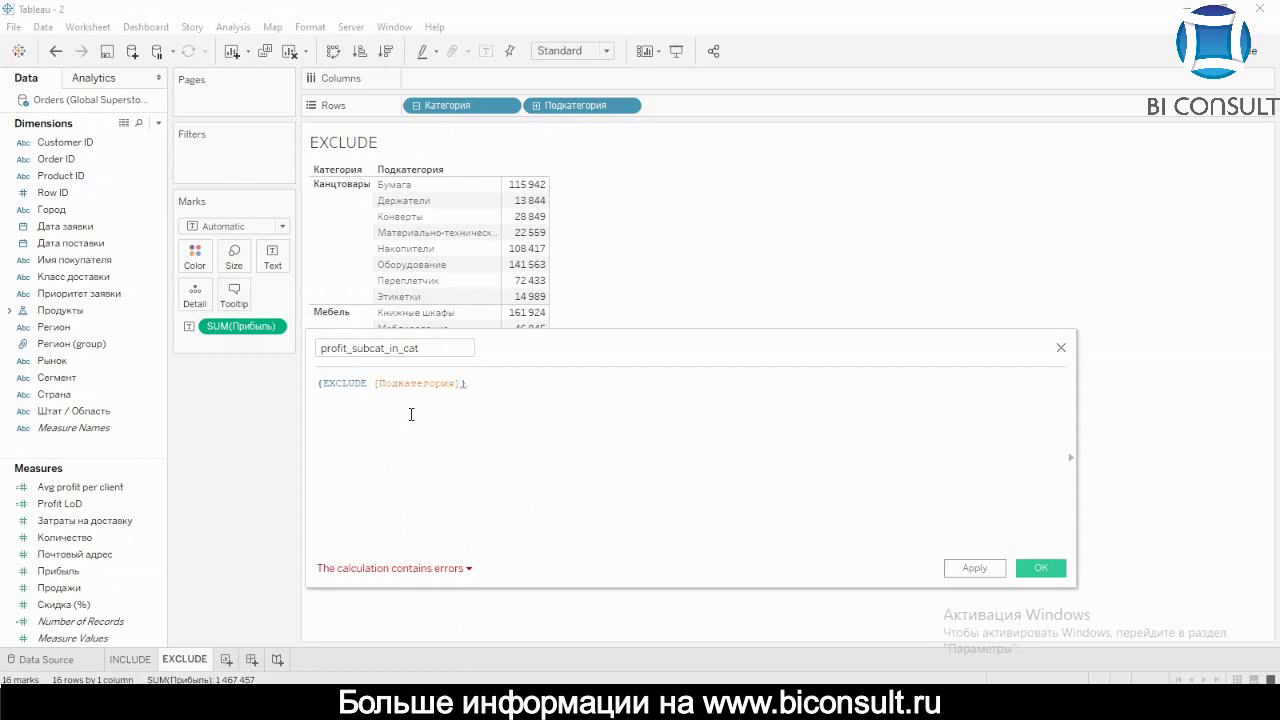
pyautogui.press('Left')
pyautogui.press('Escape')
pyautogui.write(':')
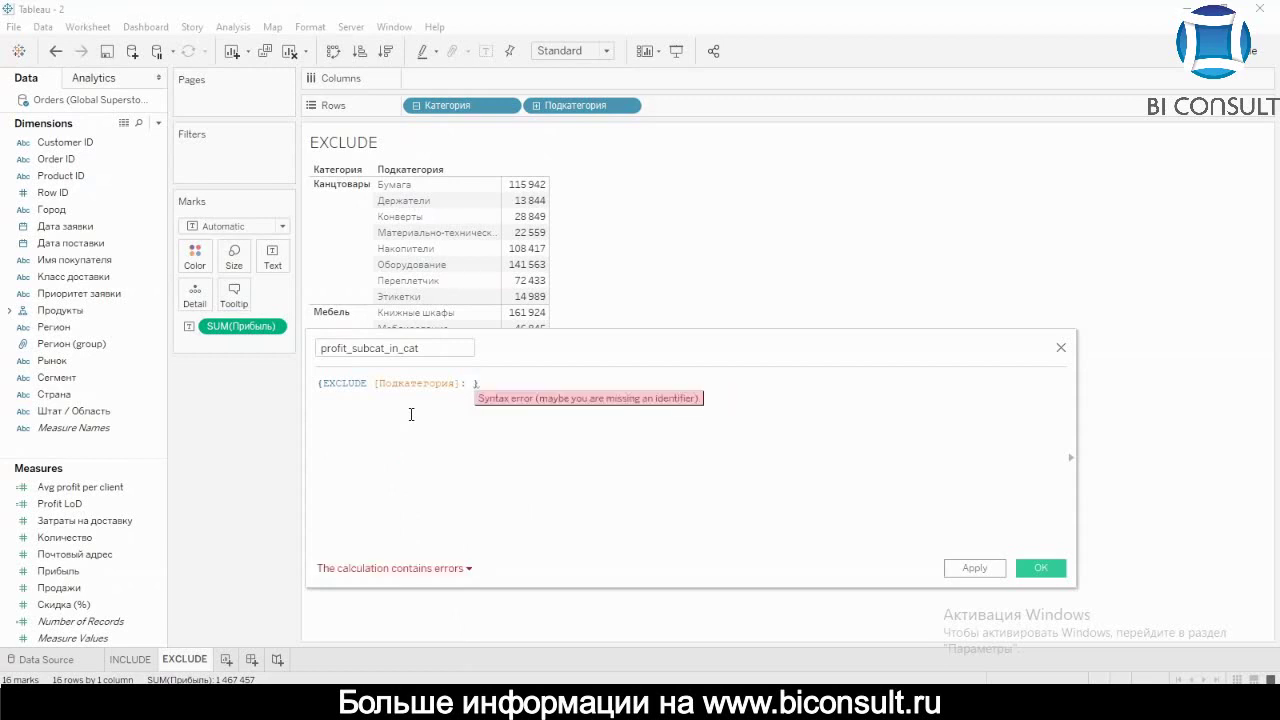
pyautogui.hotkey('ctrl', 'space')
pyautogui.press('Escape')
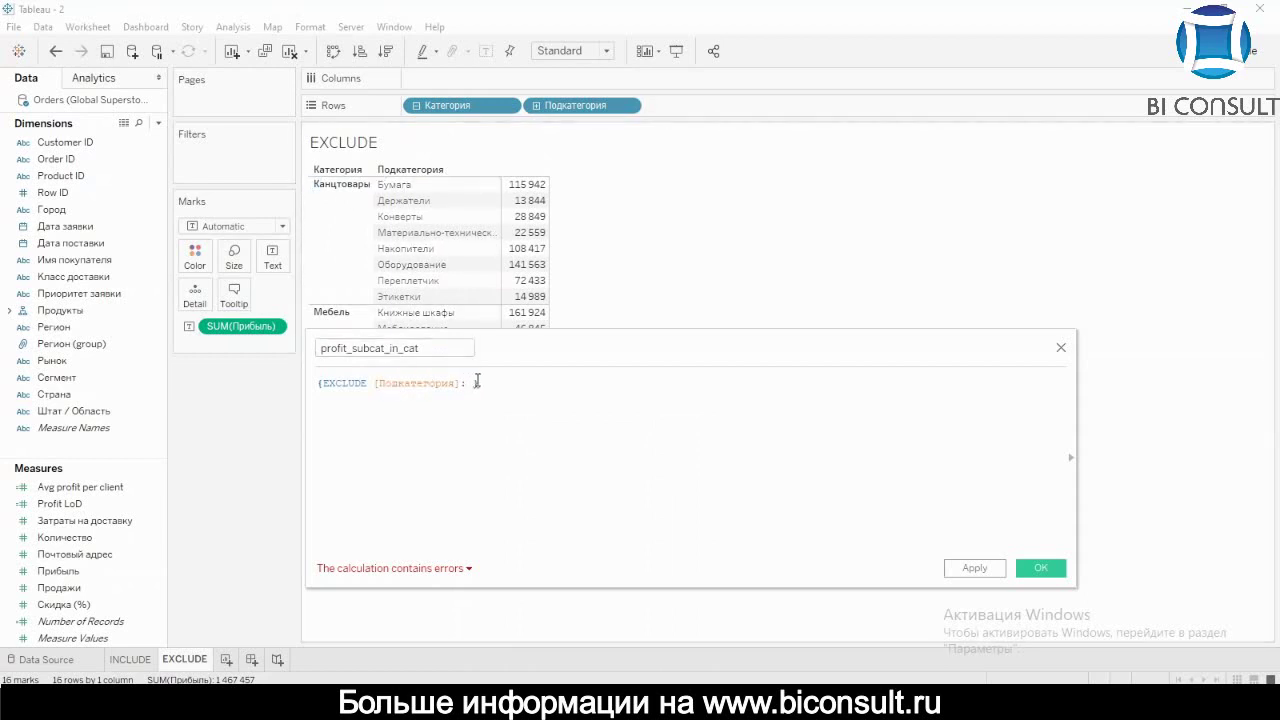
# Complete the expression with the aggregation SUM([Прибыль]) inside the braces and save the calculated field
pyautogui.write('SUM([')
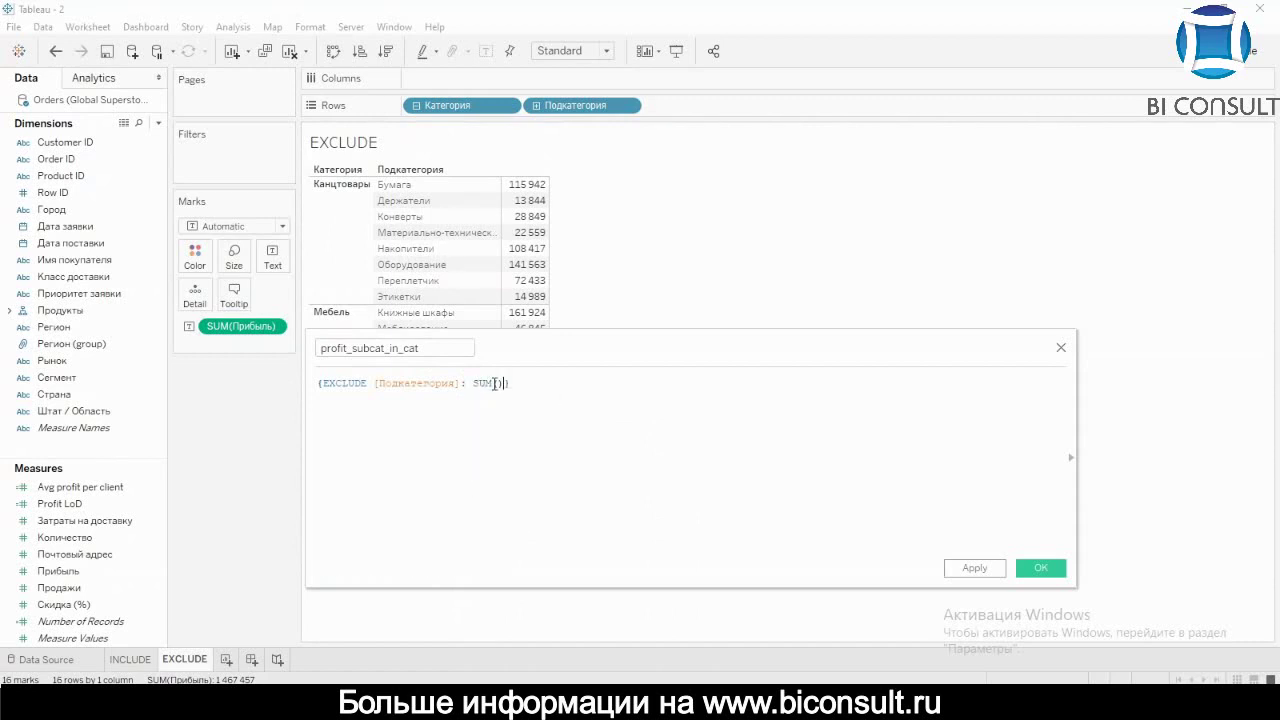
pyautogui.write('Profi')
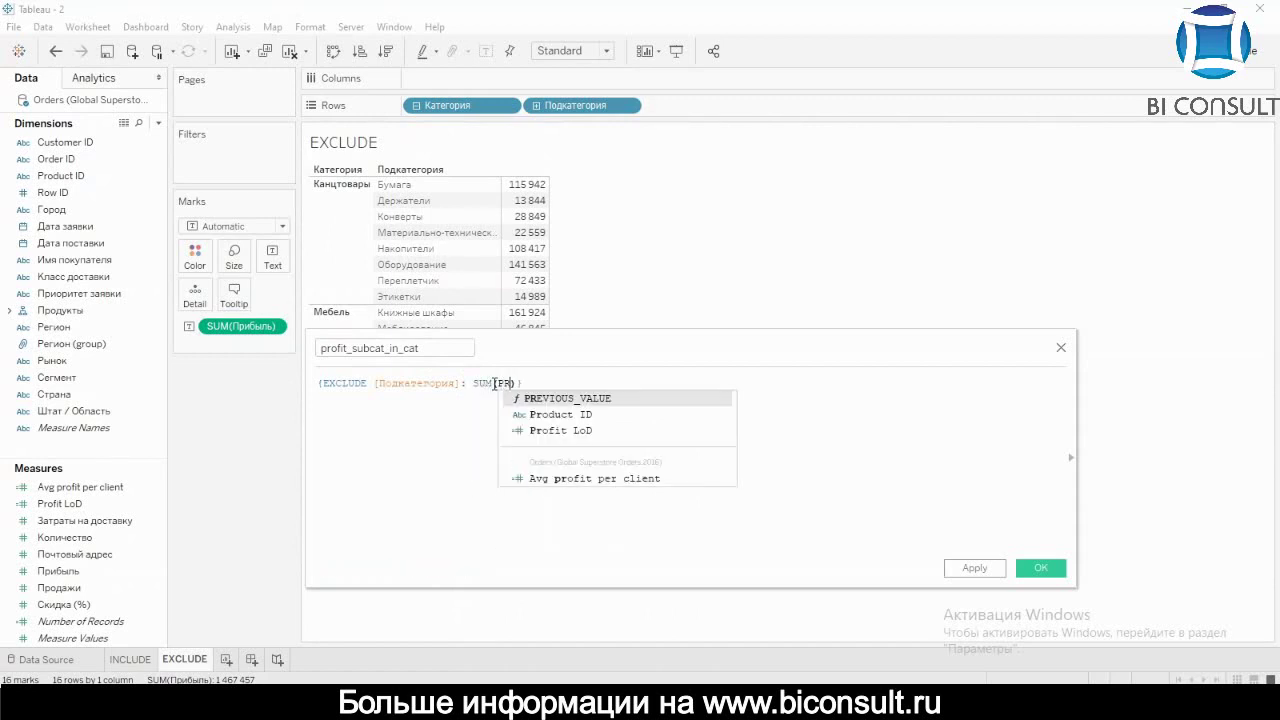
pyautogui.write('t')
pyautogui.press('BackSpace')
pyautogui.press('BackSpace')
pyautogui.press('BackSpace')
pyautogui.press('BackSpace')
pyautogui.press('BackSpace')
pyautogui.press('BackSpace')
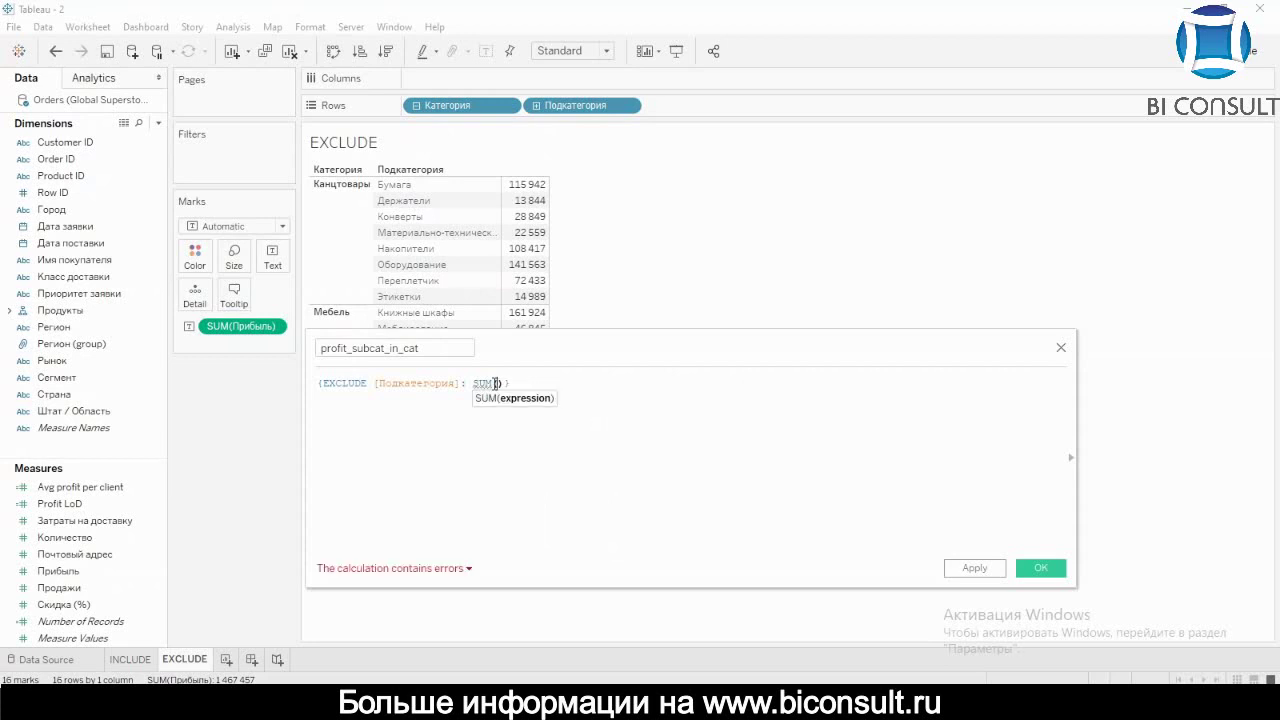
pyautogui.write('Пр')
pyautogui.press('Return')
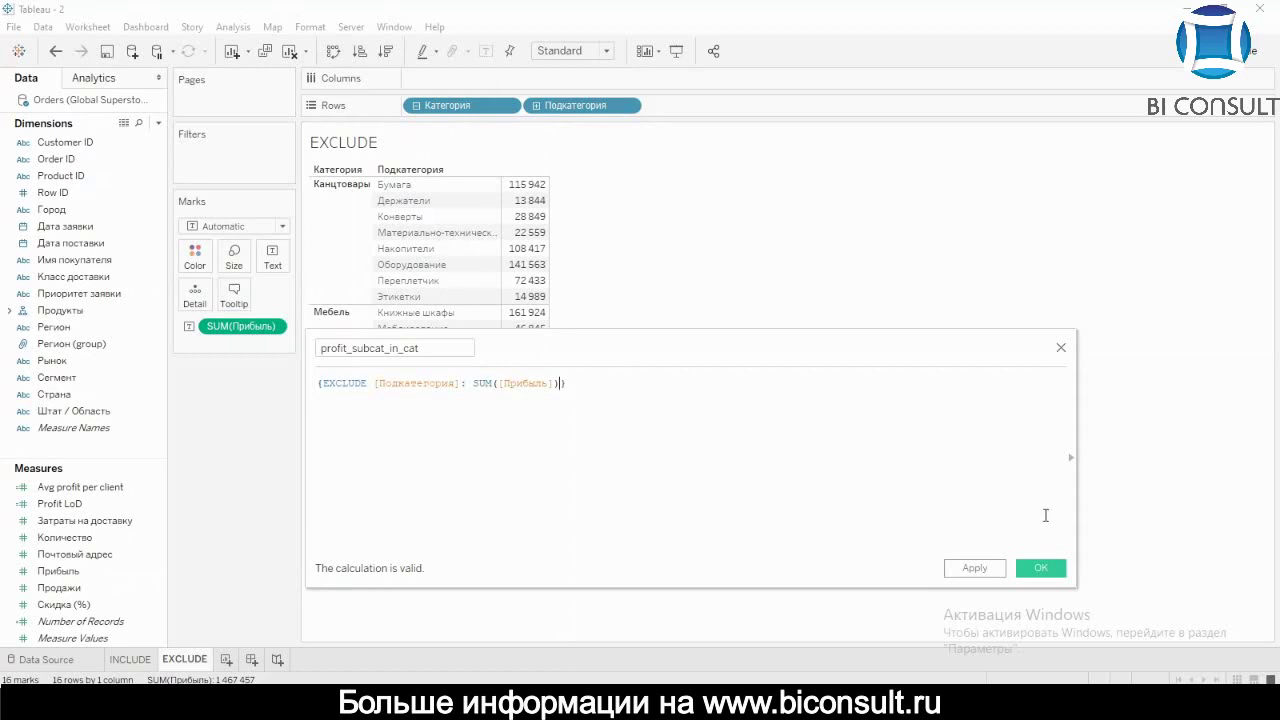
pyautogui.click(1041, 568)
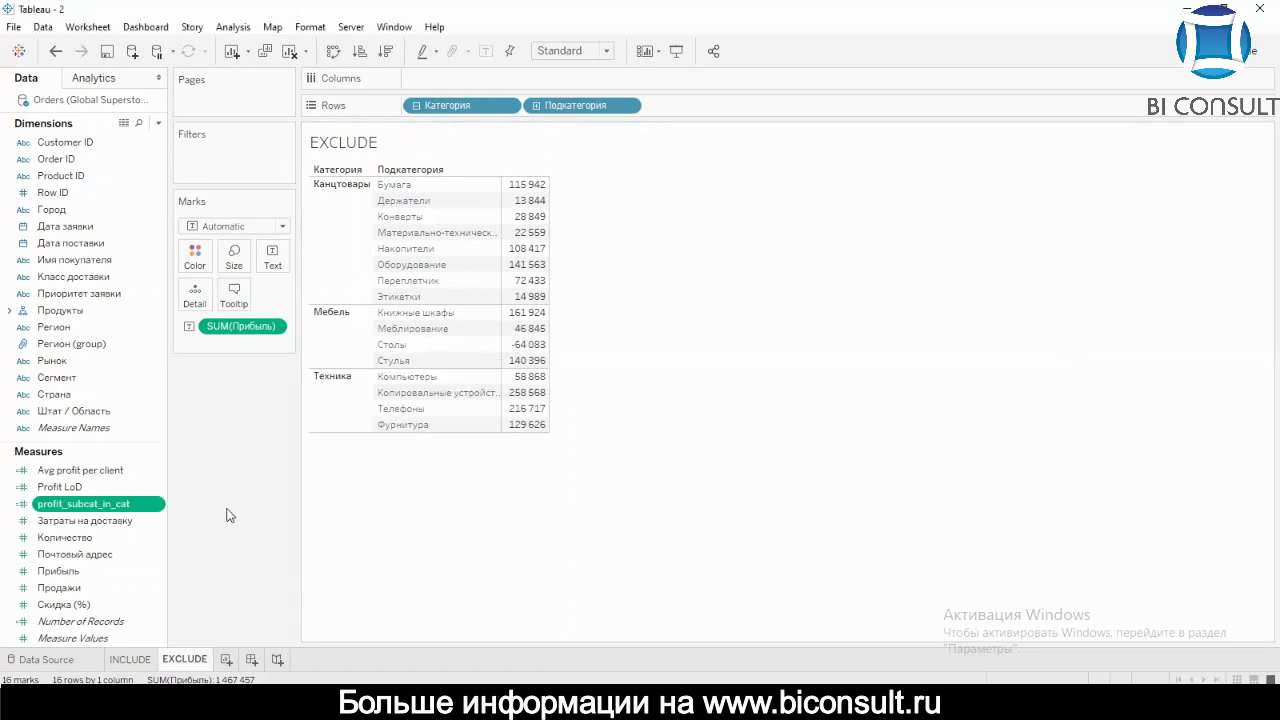
# Add the profit_subcat_in_cat measure to the EXCLUDE table alongside Прибыль
pyautogui.doubleClick(100, 504)
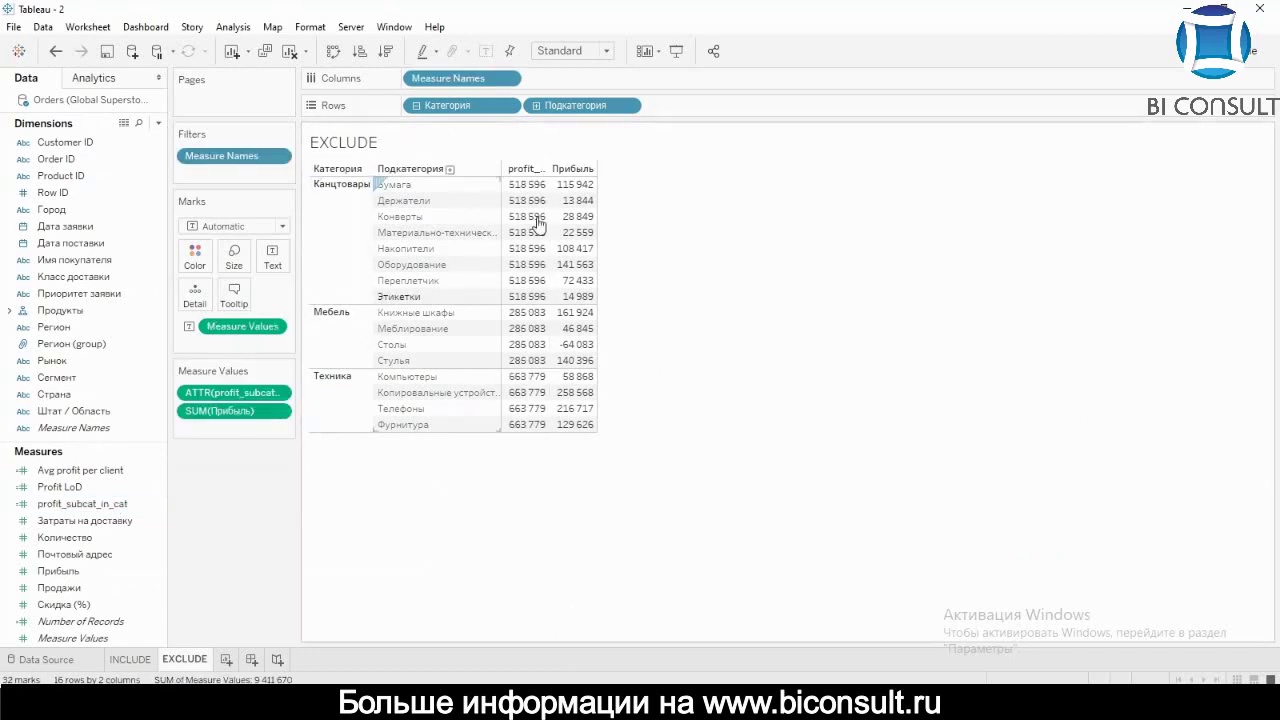
pyautogui.moveTo(575, 190)
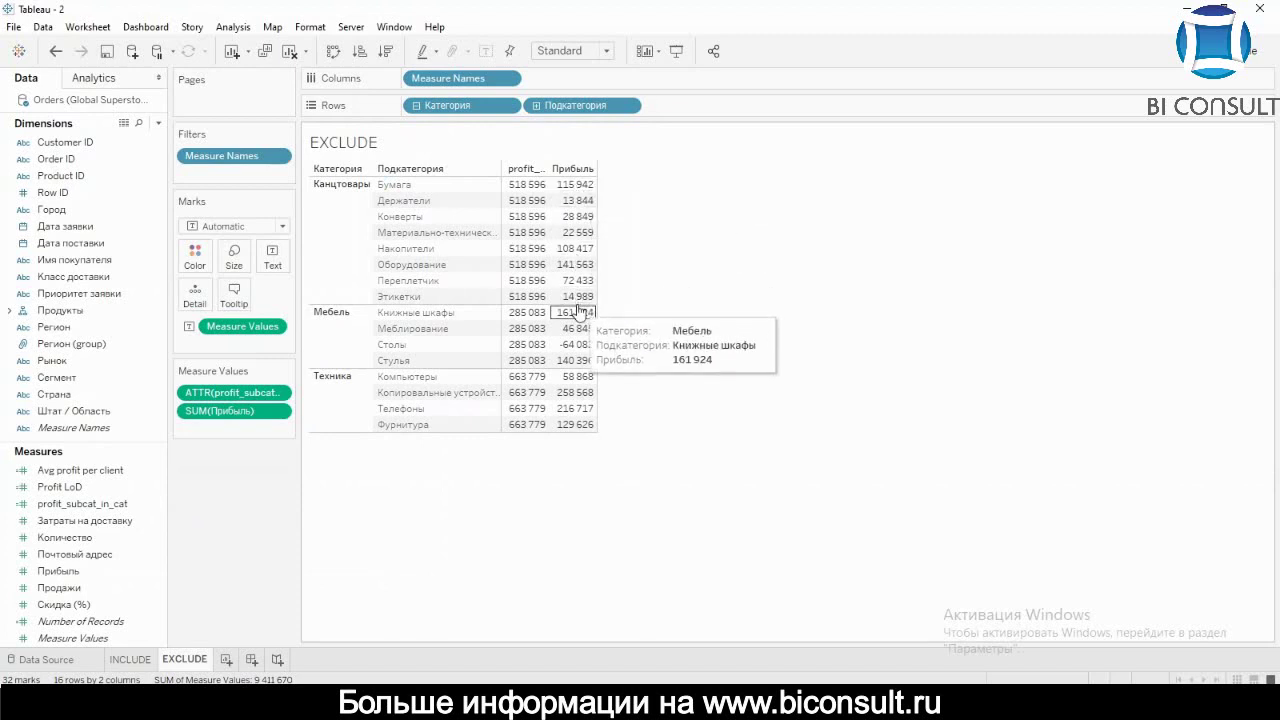
pyautogui.moveTo(512, 297)
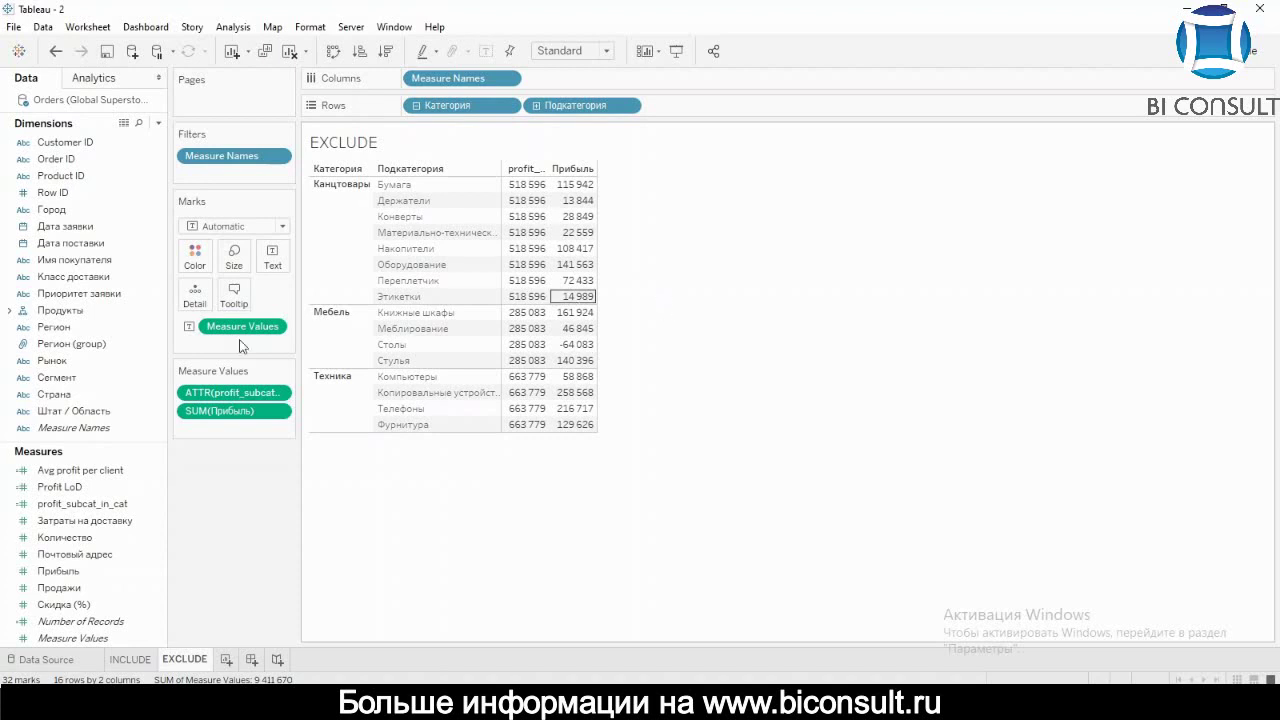
# Edit profit_subcat_in_cat so that [Прибыль] is divided by the EXCLUDE expression, and save the formula
pyautogui.click(105, 506)
pyautogui.rightClick(105, 513)
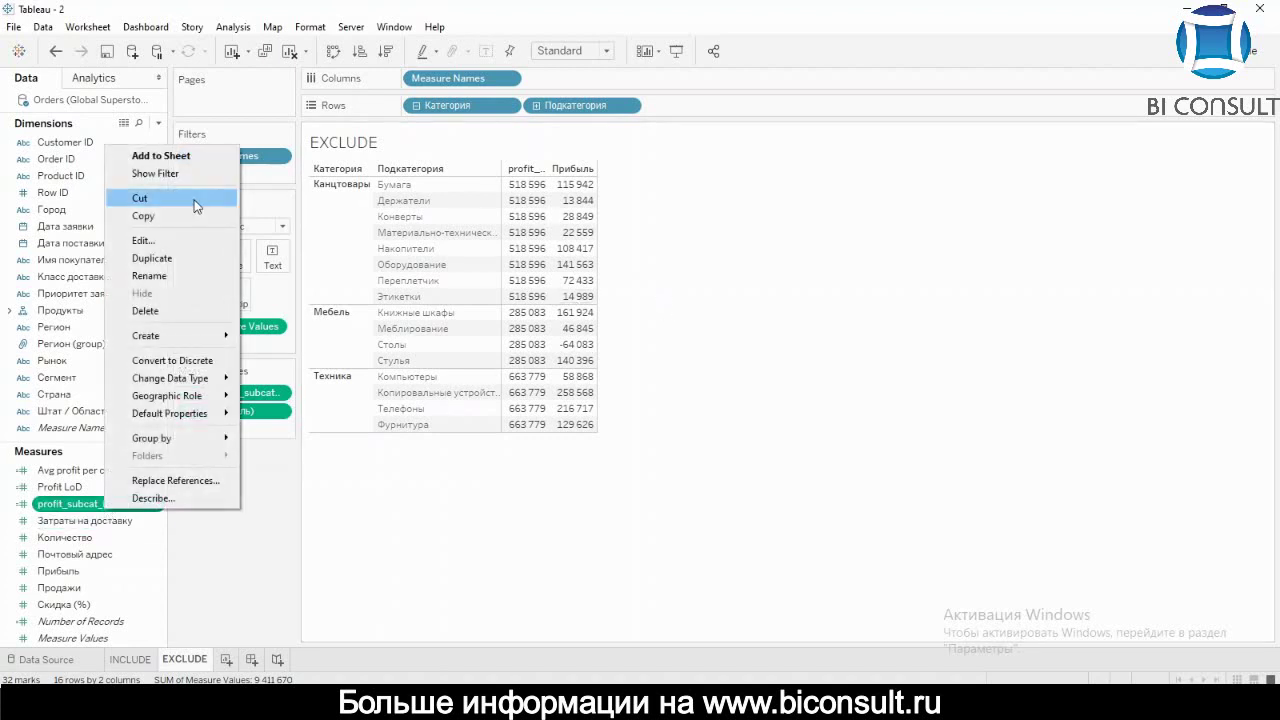
pyautogui.click(177, 240)
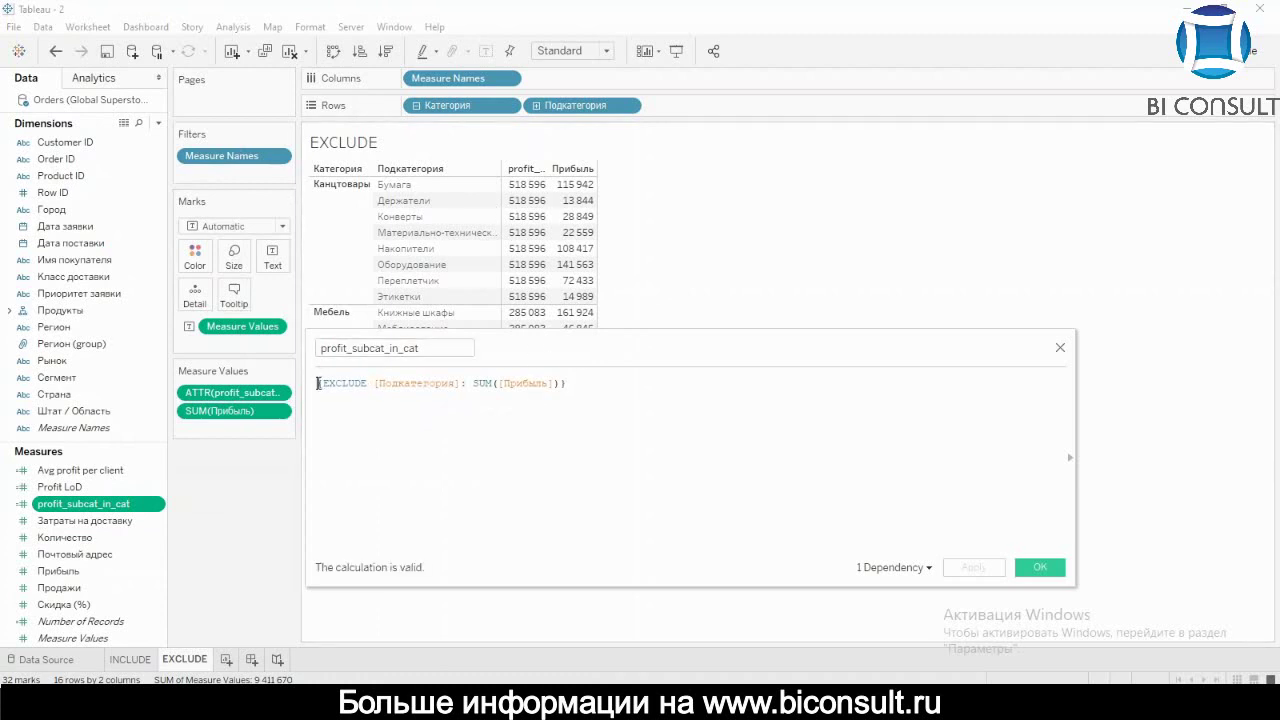
pyautogui.write('EXCLUDE')
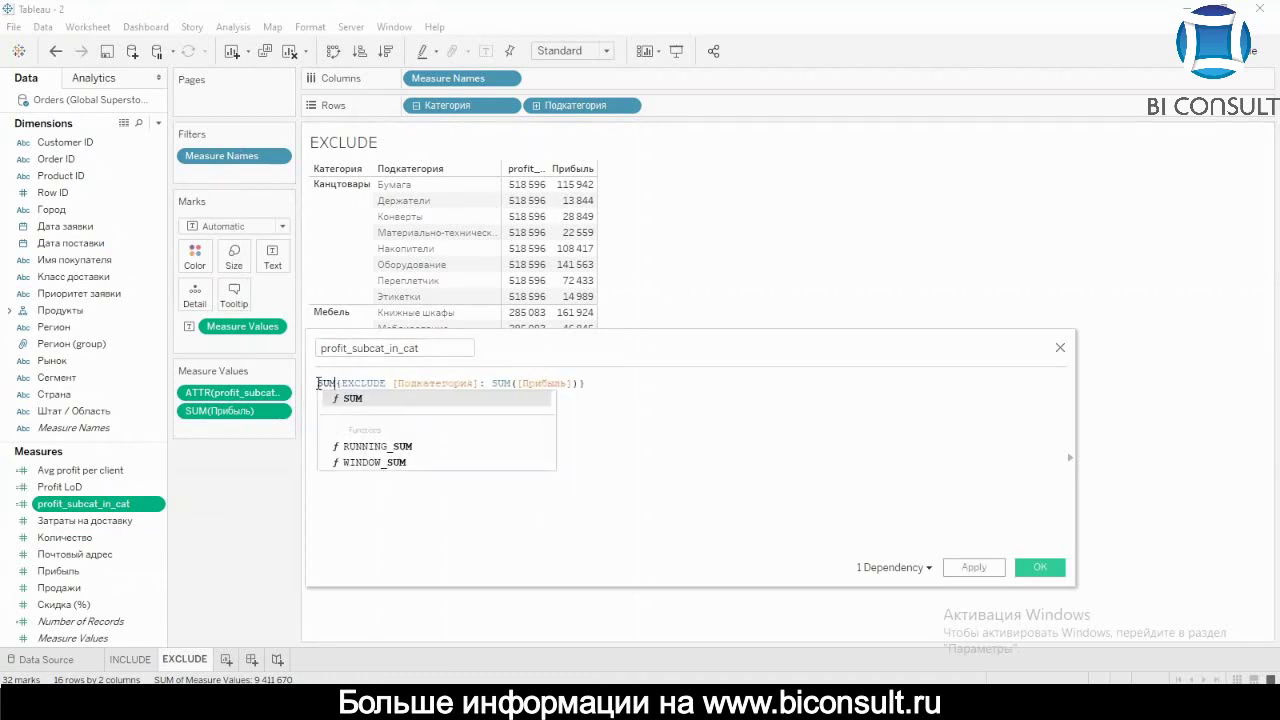
pyautogui.write('При')
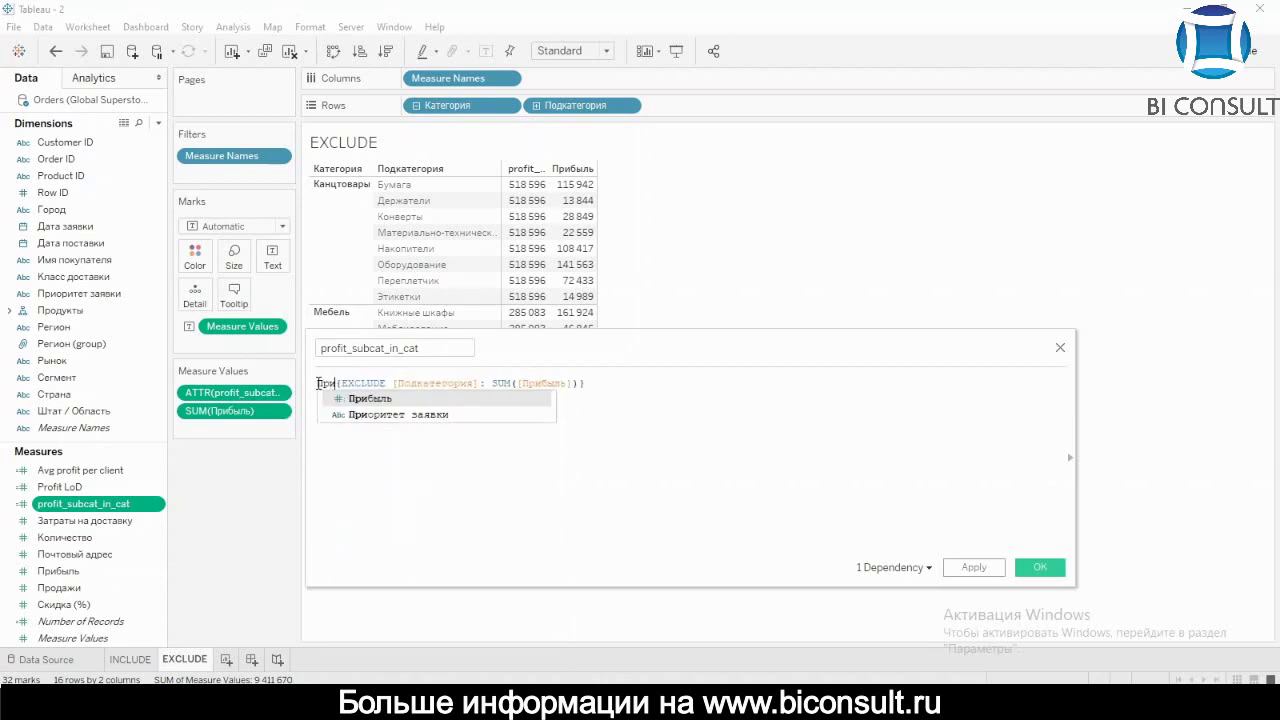
pyautogui.press('Return')
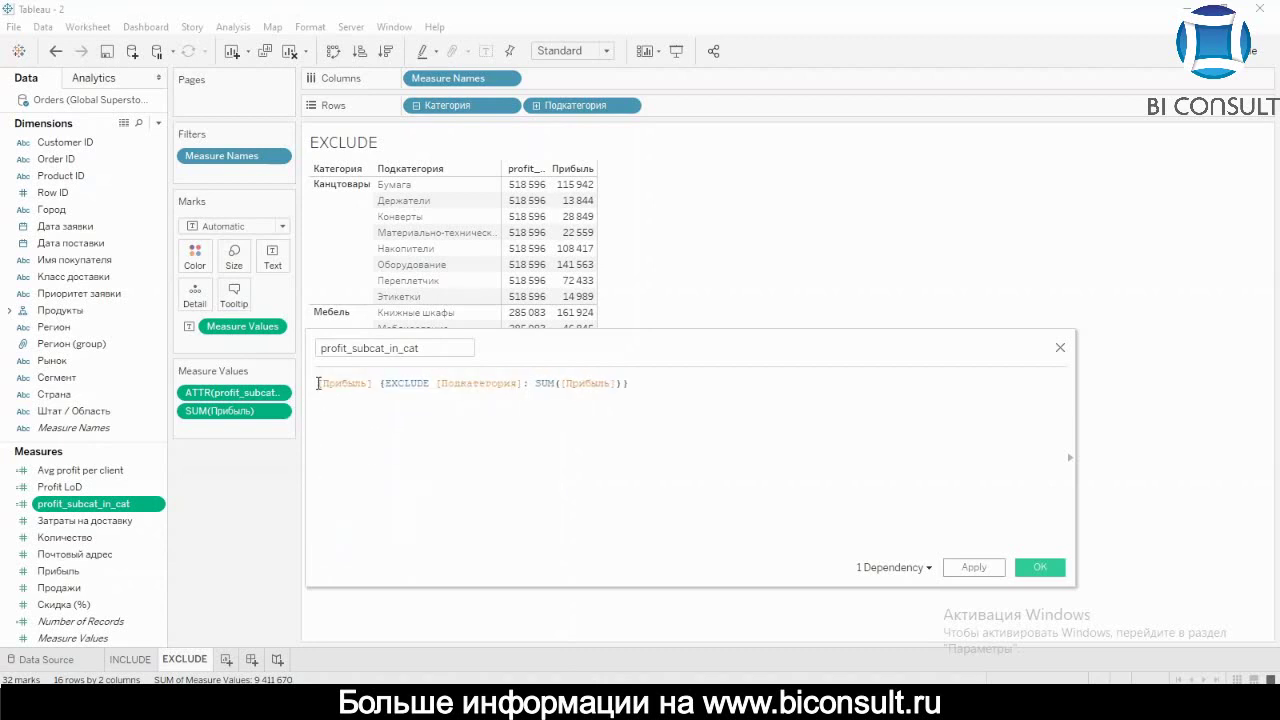
pyautogui.write('/')
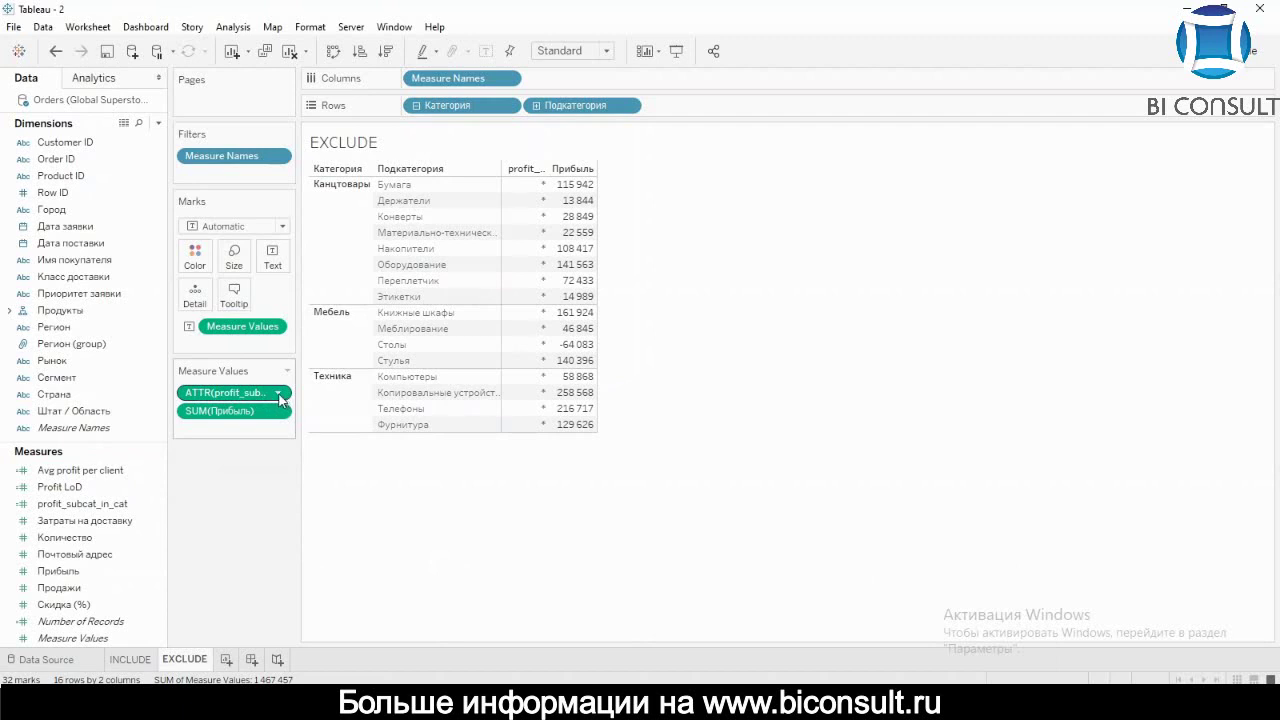
# Change the aggregation of profit_subcat_in_cat in the table from Attribute to Sum
pyautogui.rightClick(98, 503)
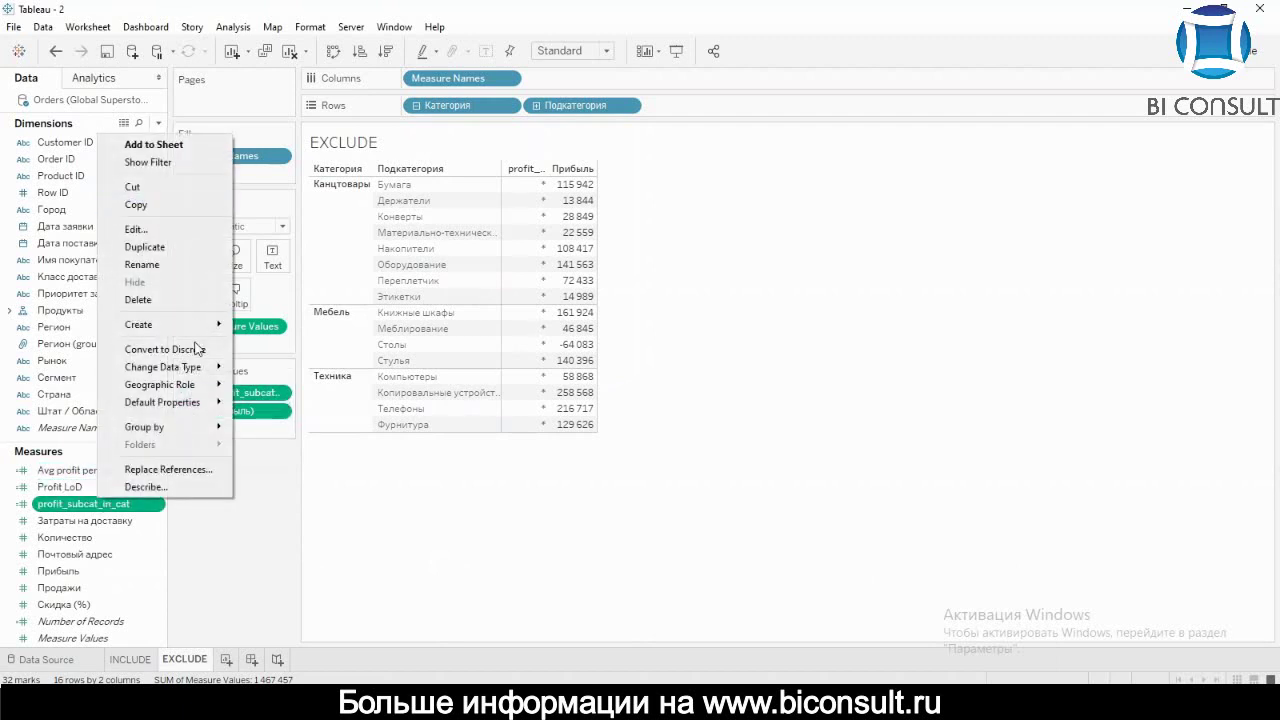
pyautogui.click(240, 497)
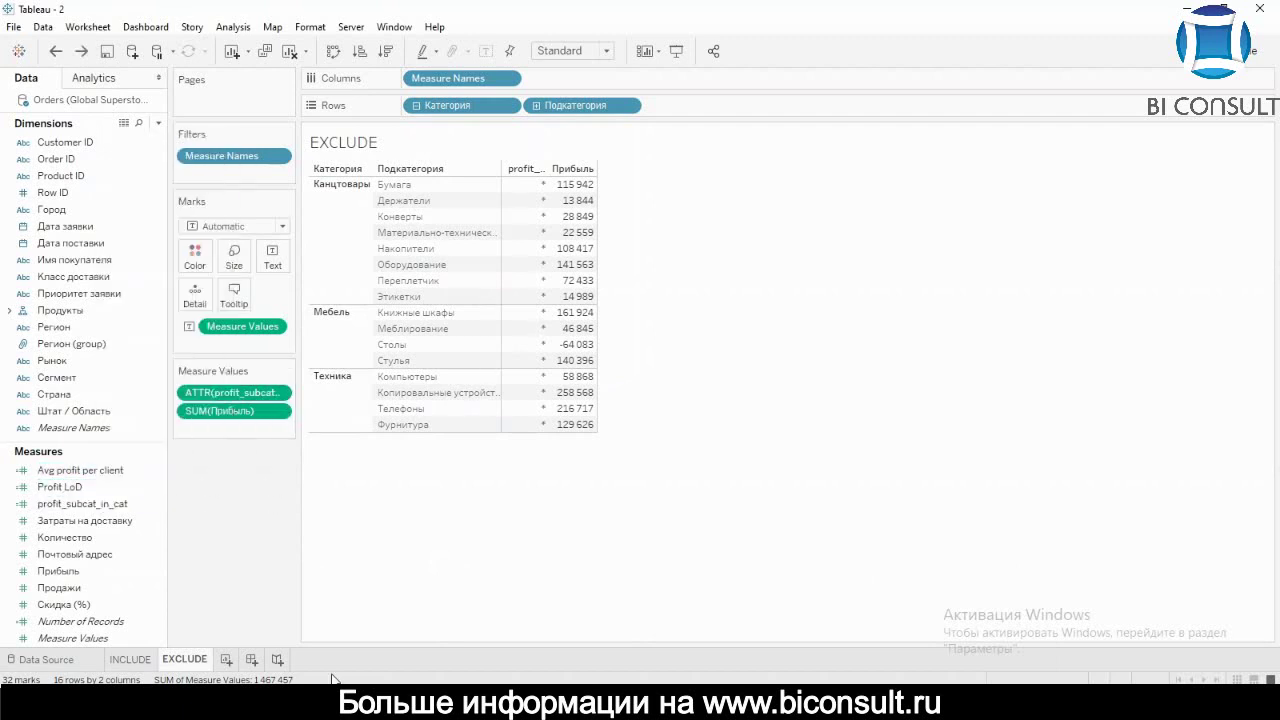
pyautogui.click(278, 392)
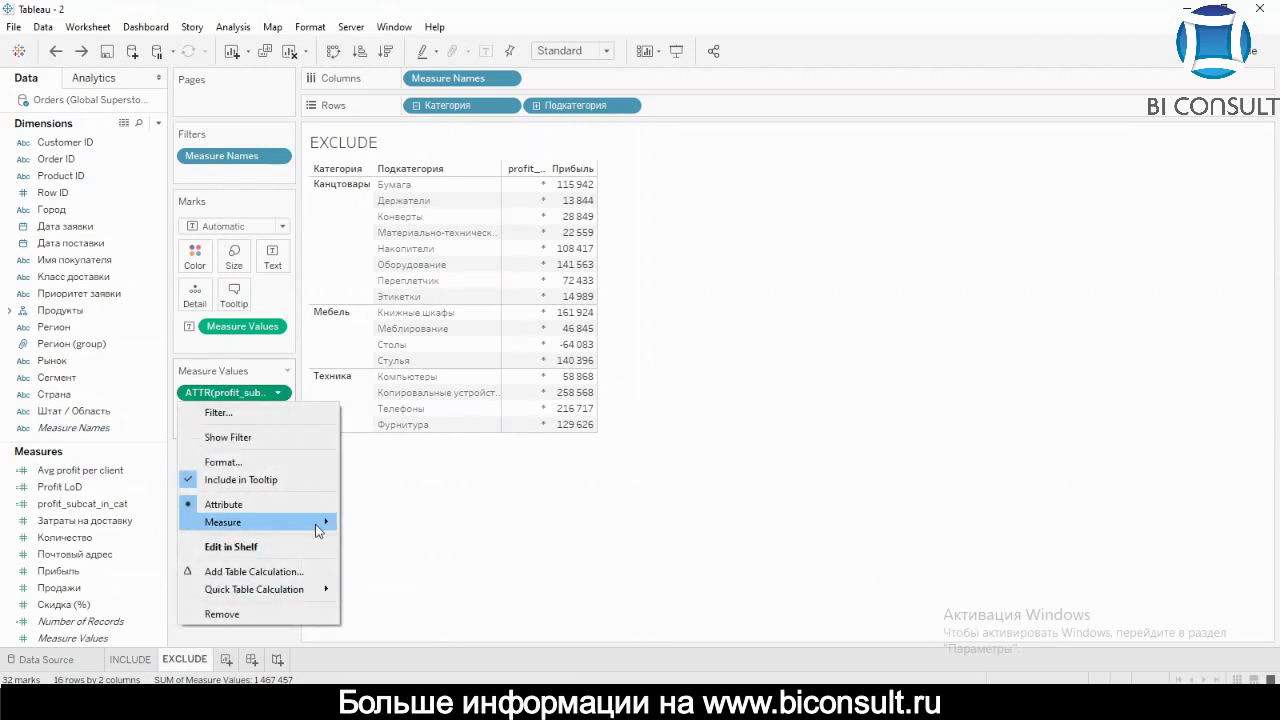
pyautogui.moveTo(320, 521)
pyautogui.click(390, 508)
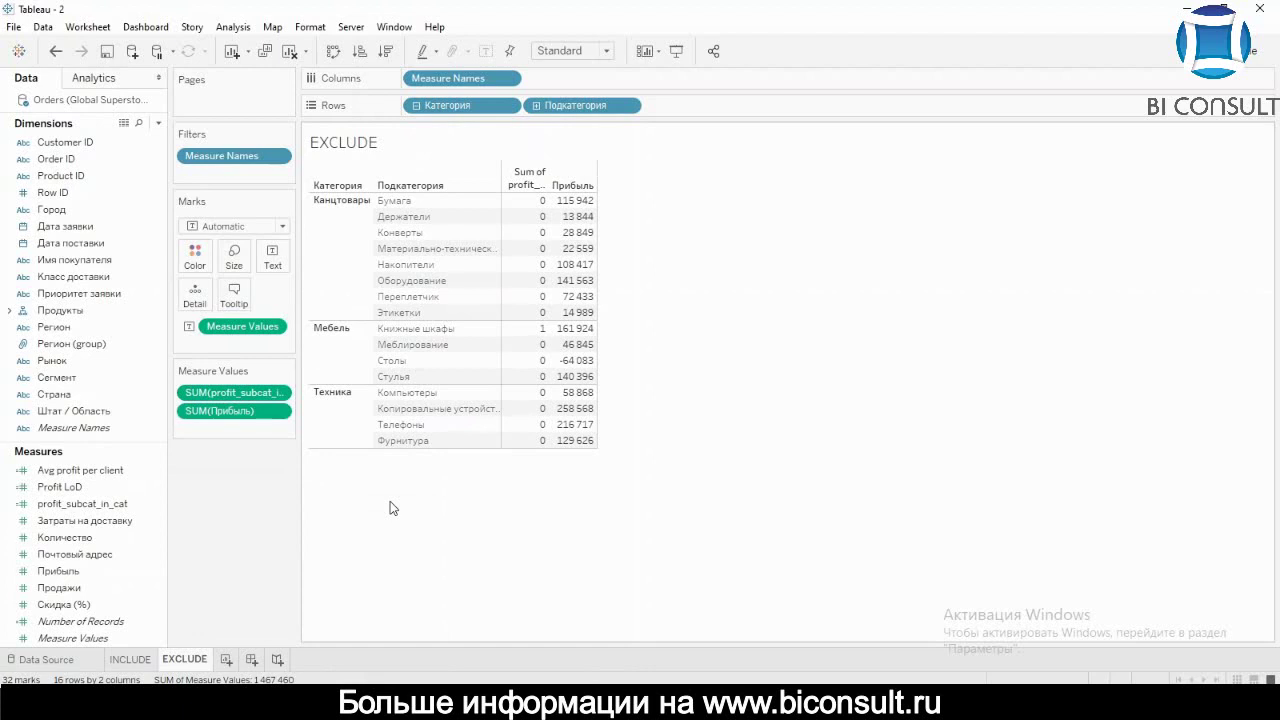
# Set the default number format of profit_subcat_in_cat to Percentage with 0 decimal places
pyautogui.click(85, 505)
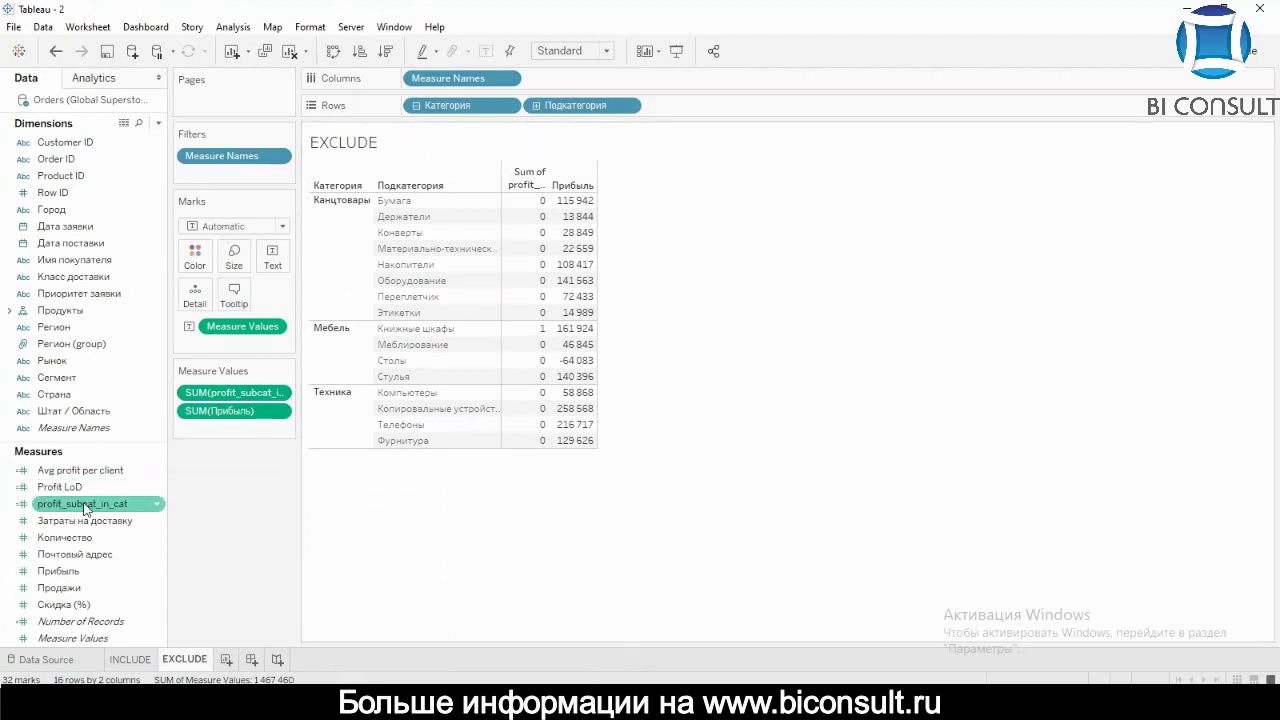
pyautogui.rightClick(86, 508)
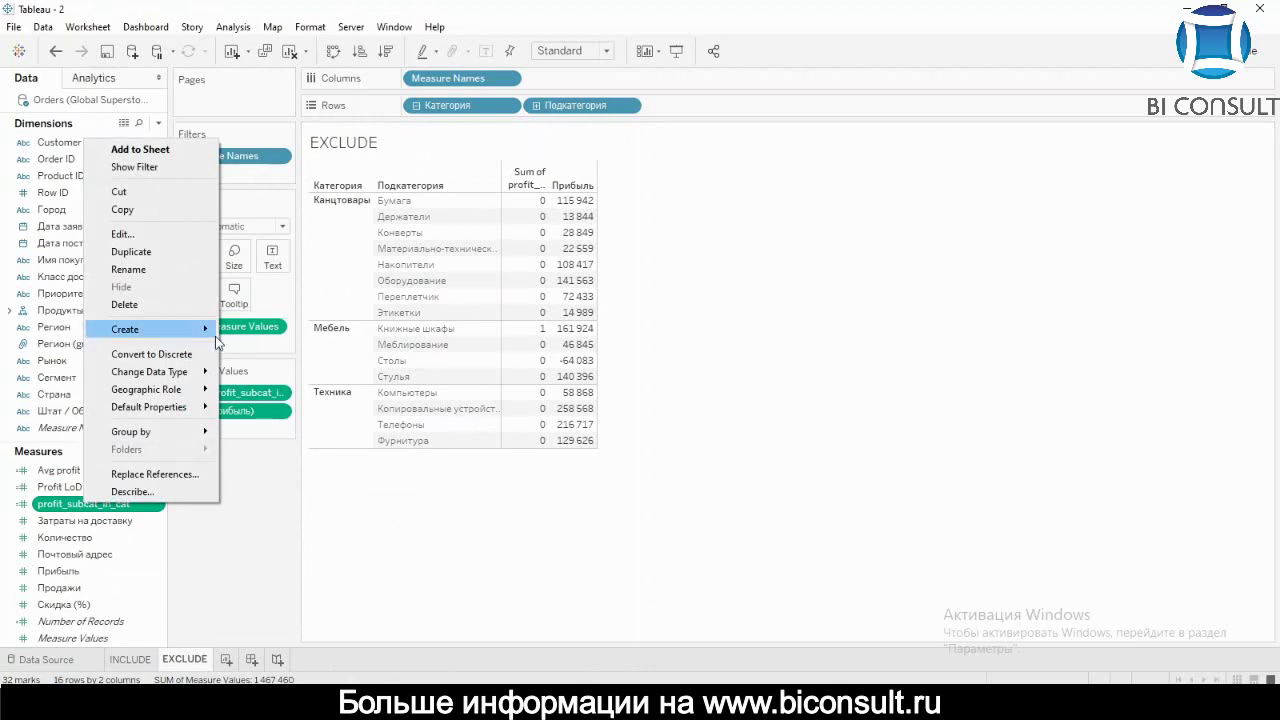
pyautogui.moveTo(200, 408)
pyautogui.click(268, 444)
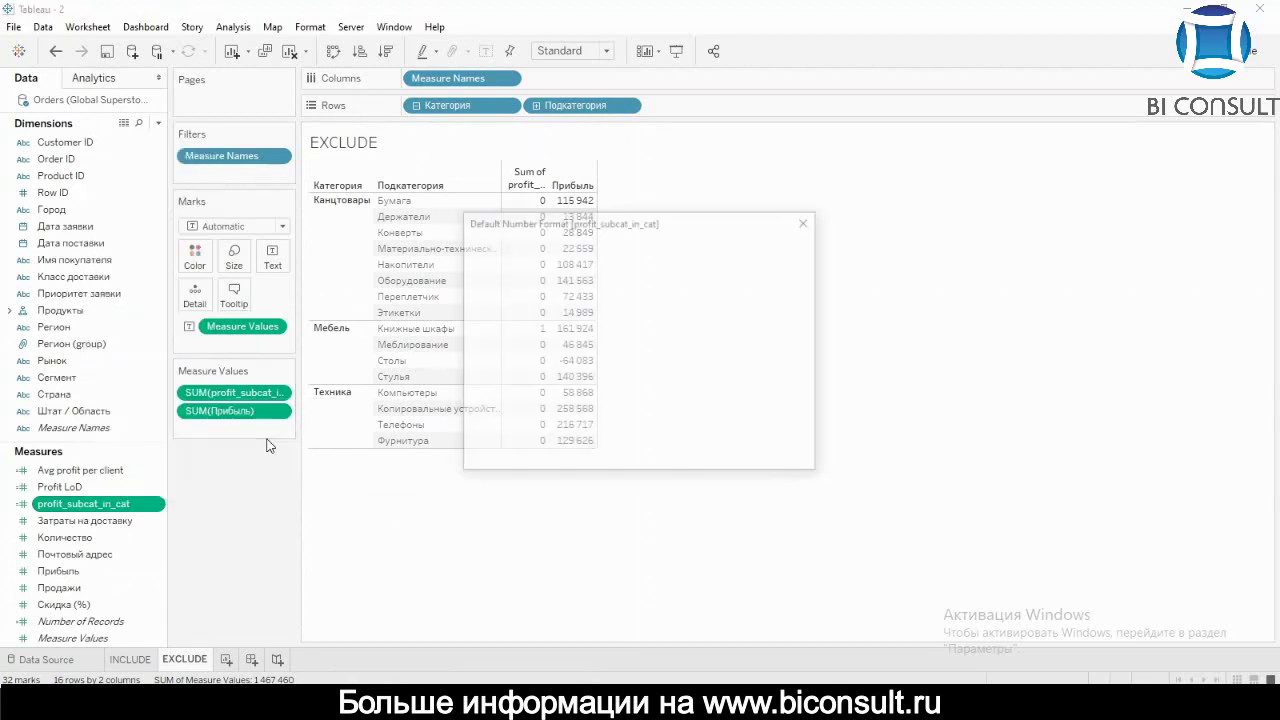
pyautogui.click(500, 319)
pyautogui.click(677, 280)
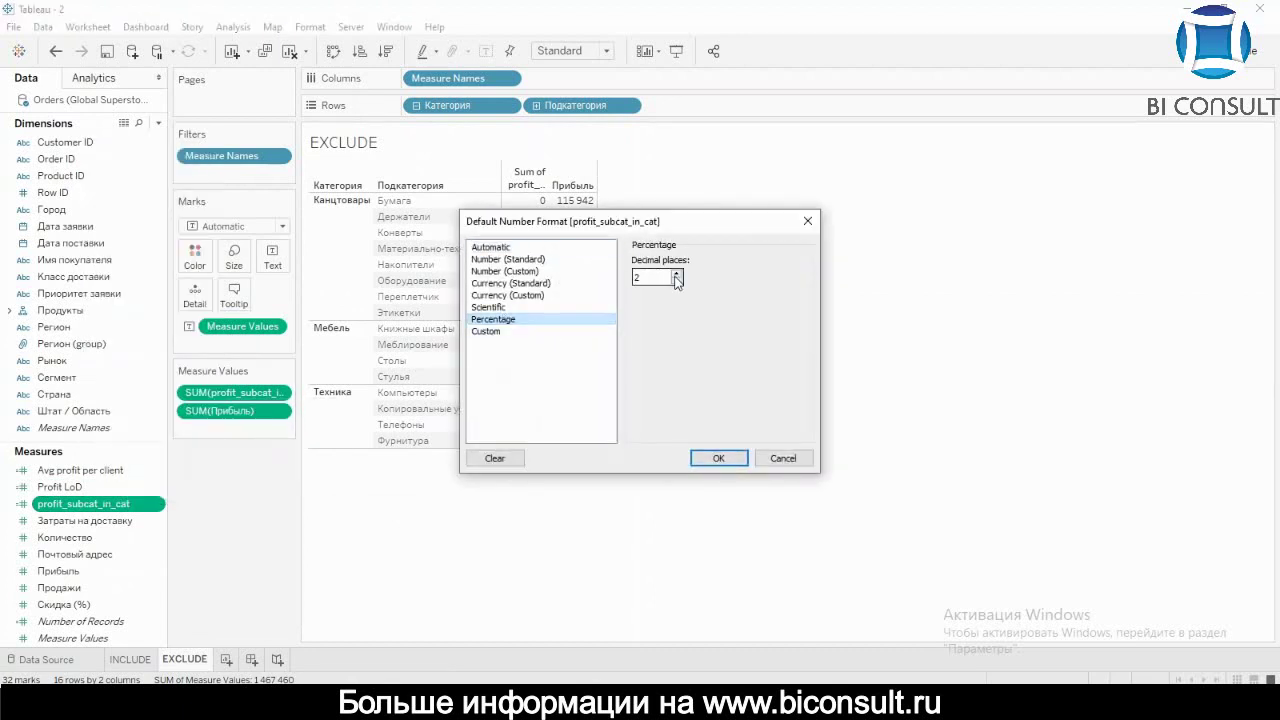
pyautogui.click(677, 280)
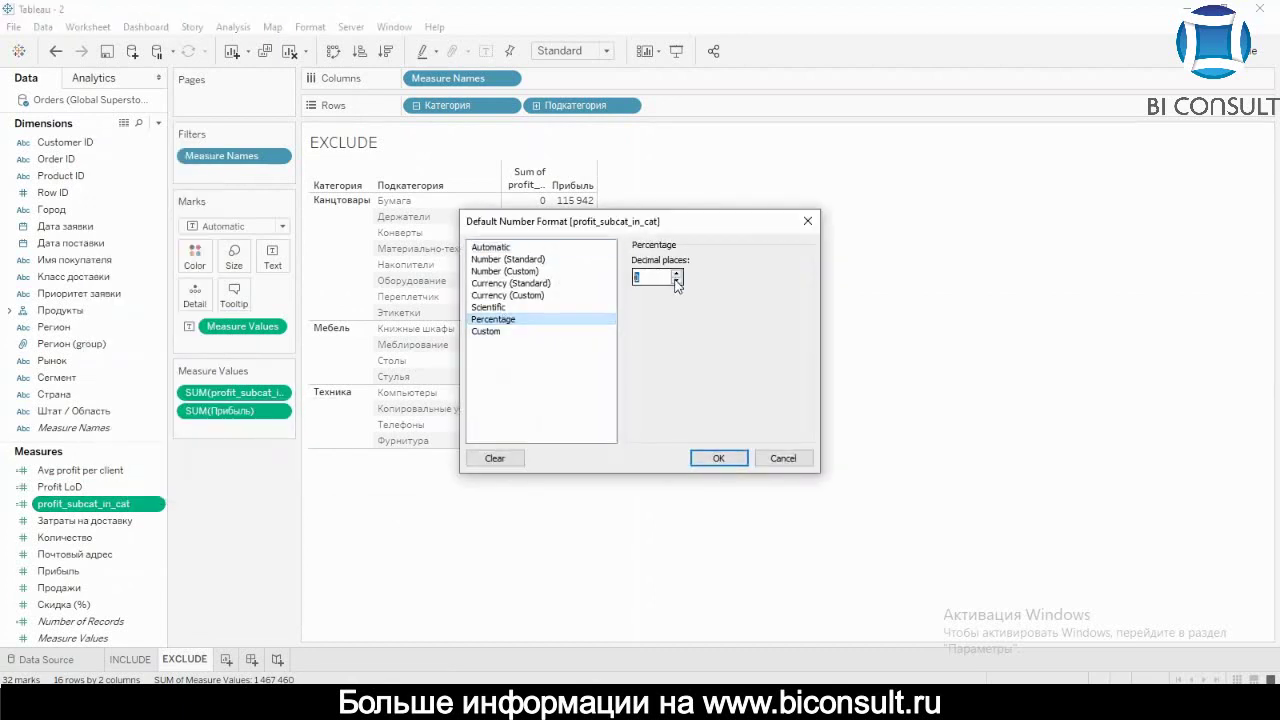
pyautogui.click(718, 459)
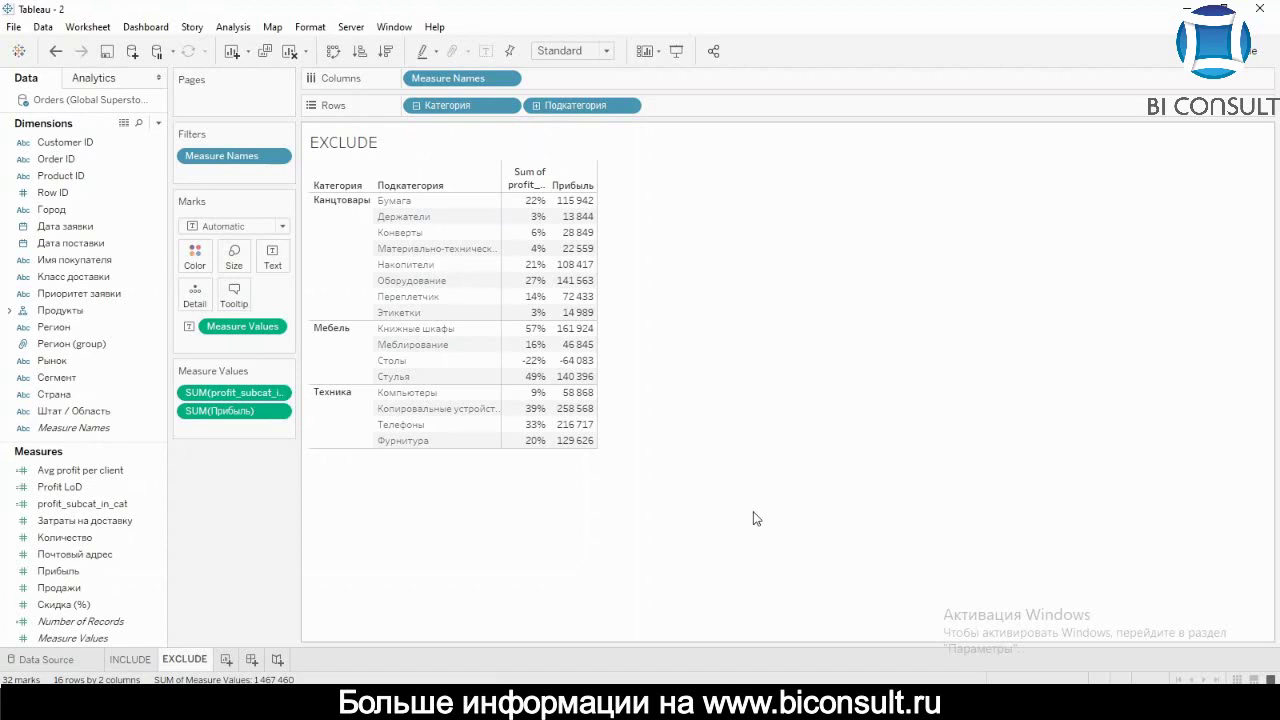
# Add a Percent of Total table calculation computed by Pane (down) to Прибыль, and add Прибыль to the table again as a plain sum
pyautogui.click(279, 413)
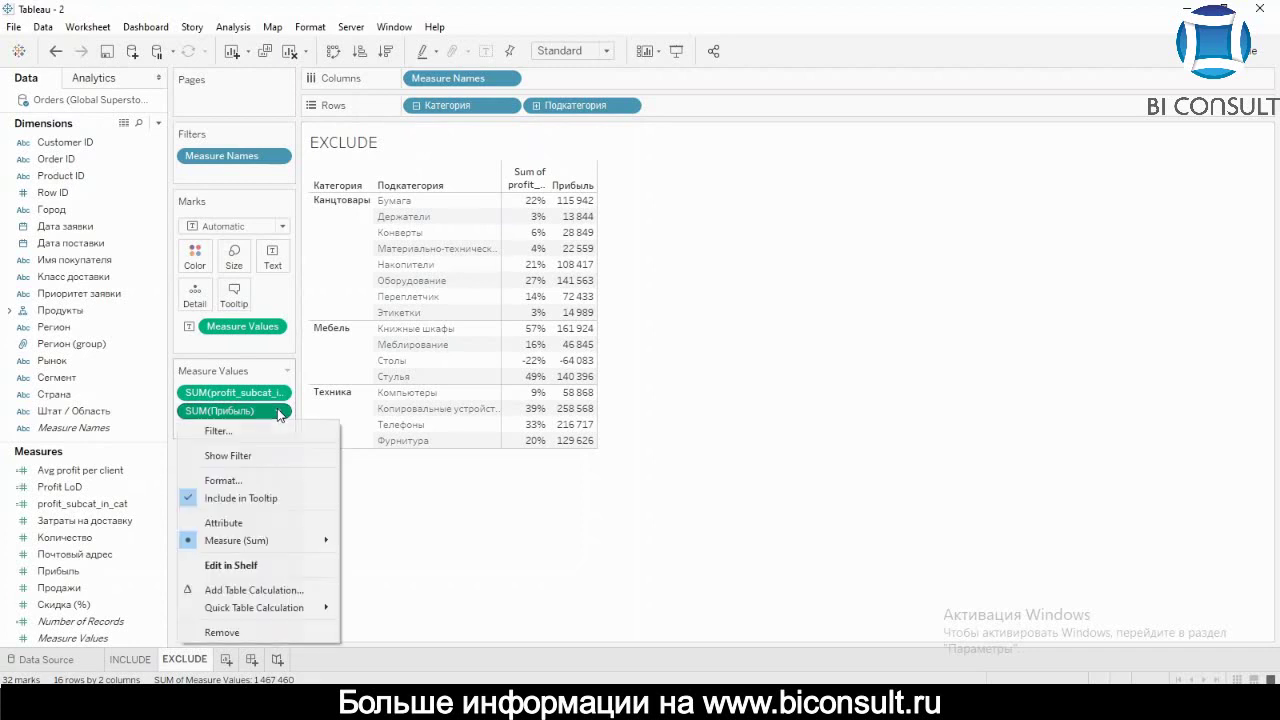
pyautogui.click(298, 589)
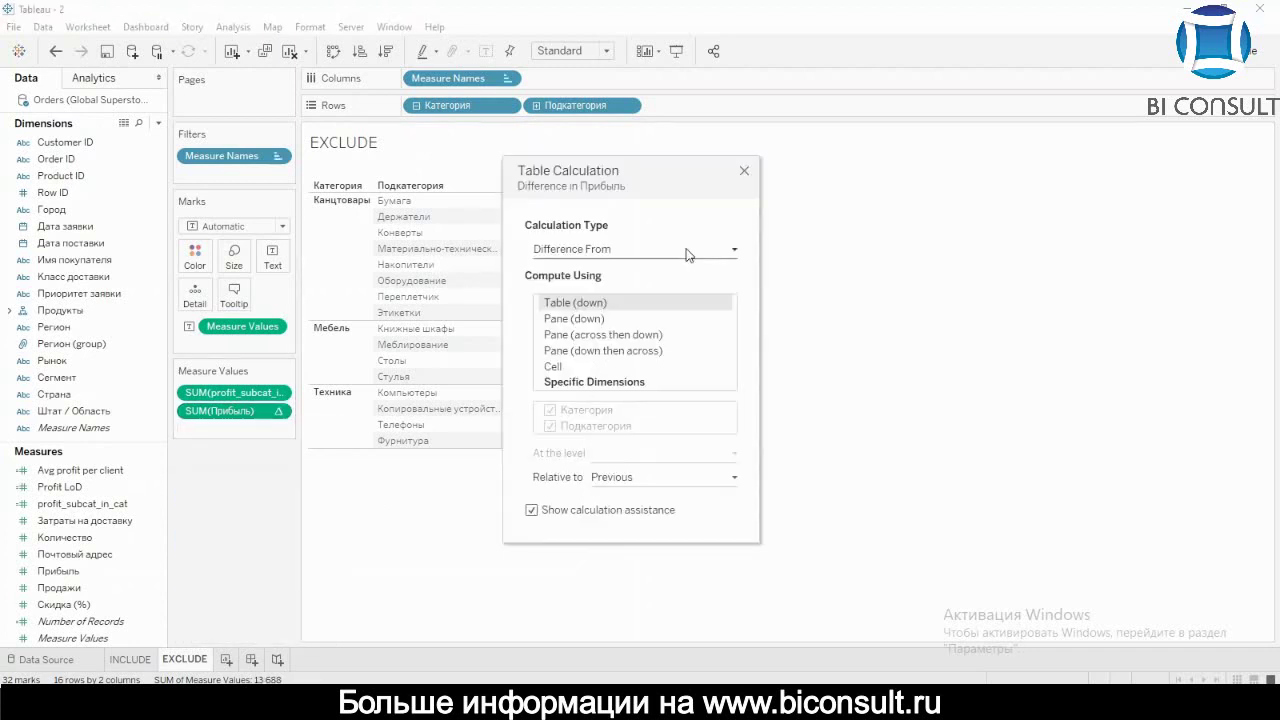
pyautogui.moveTo(655, 171); pyautogui.dragTo(902, 91)
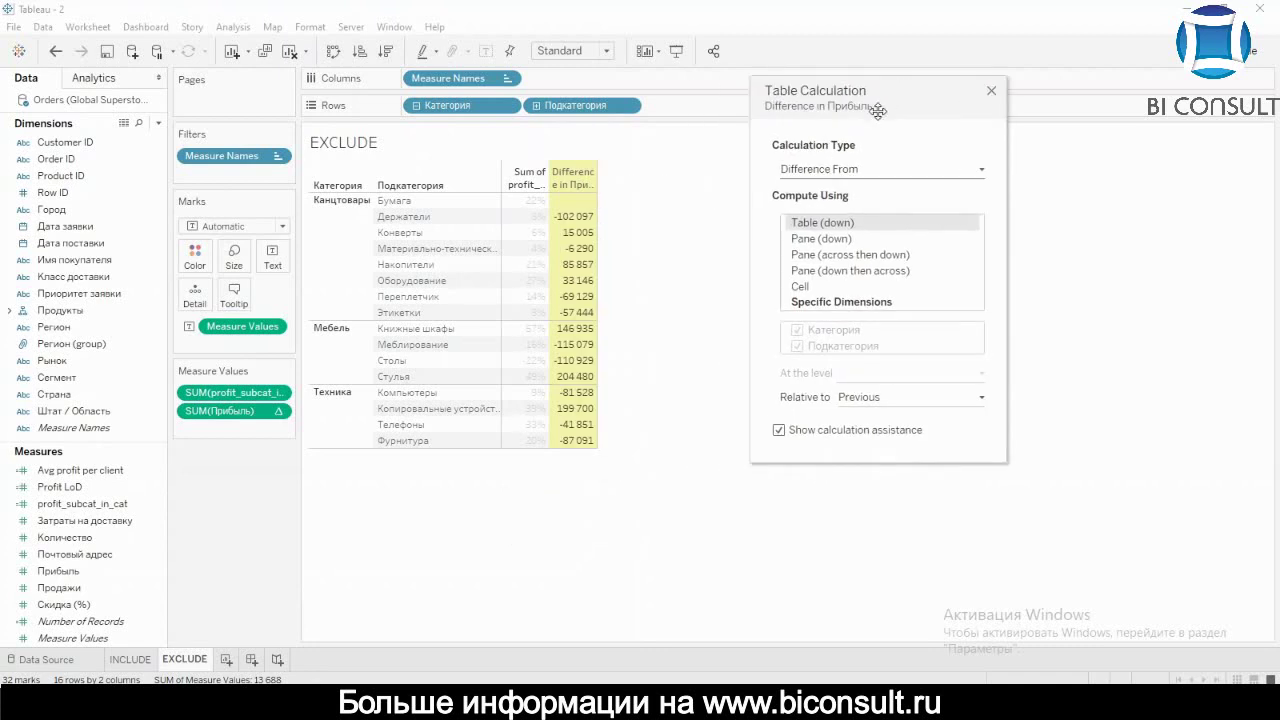
pyautogui.click(822, 169)
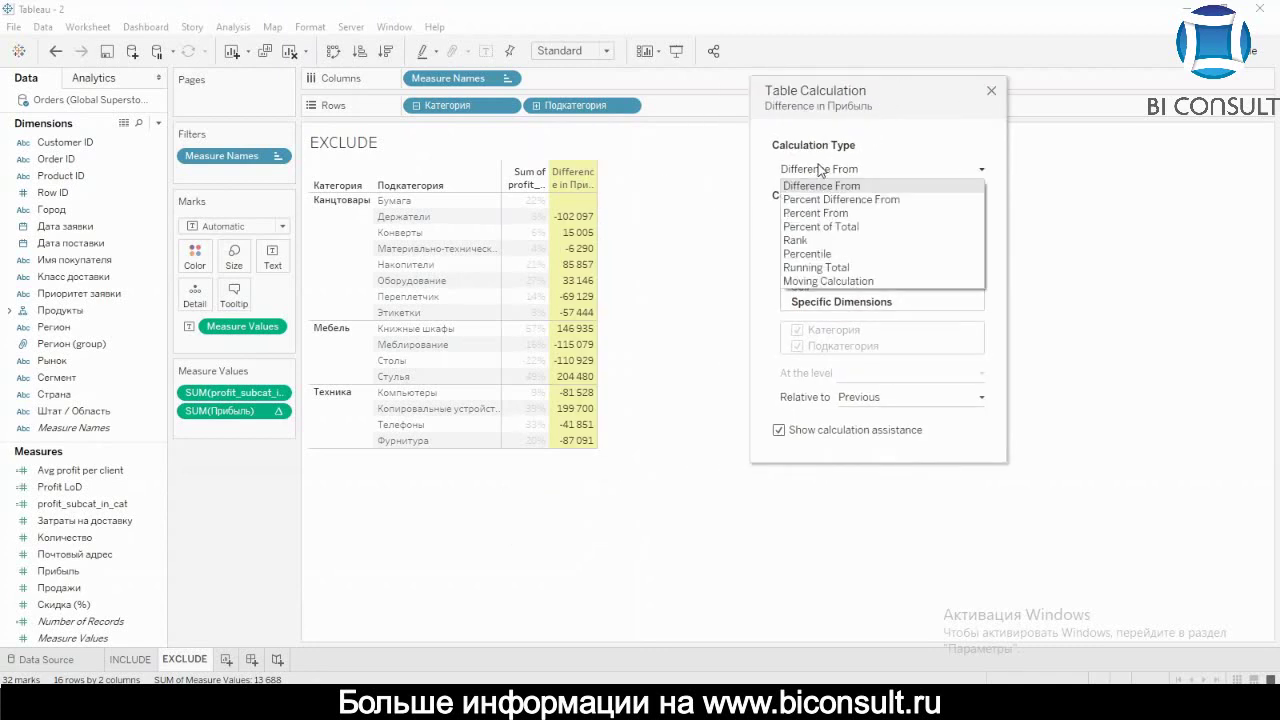
pyautogui.click(821, 226)
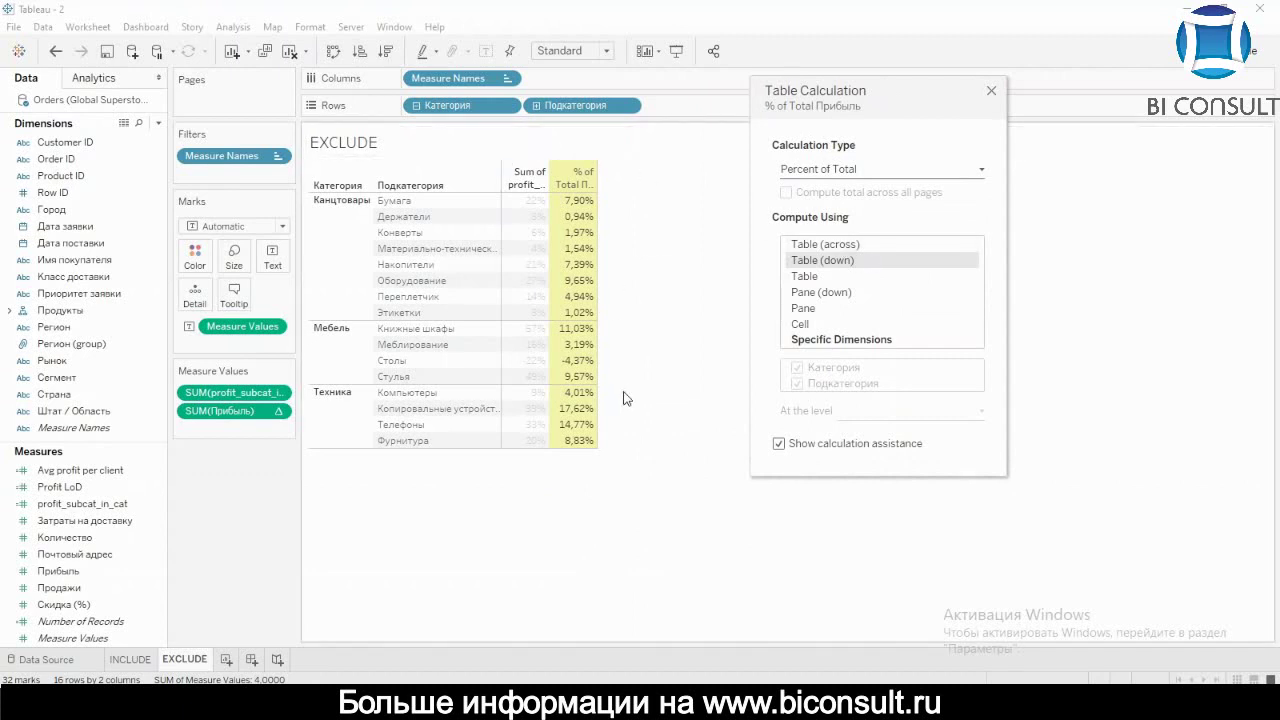
pyautogui.click(829, 292)
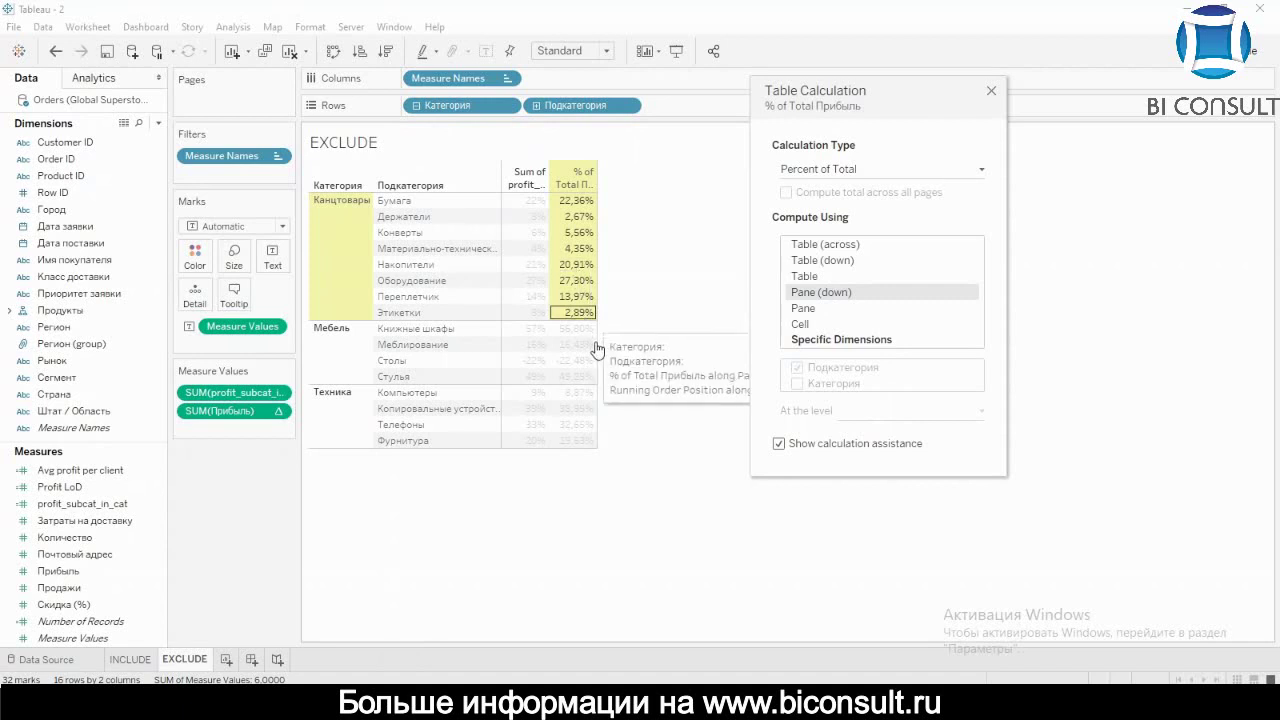
pyautogui.click(990, 85)
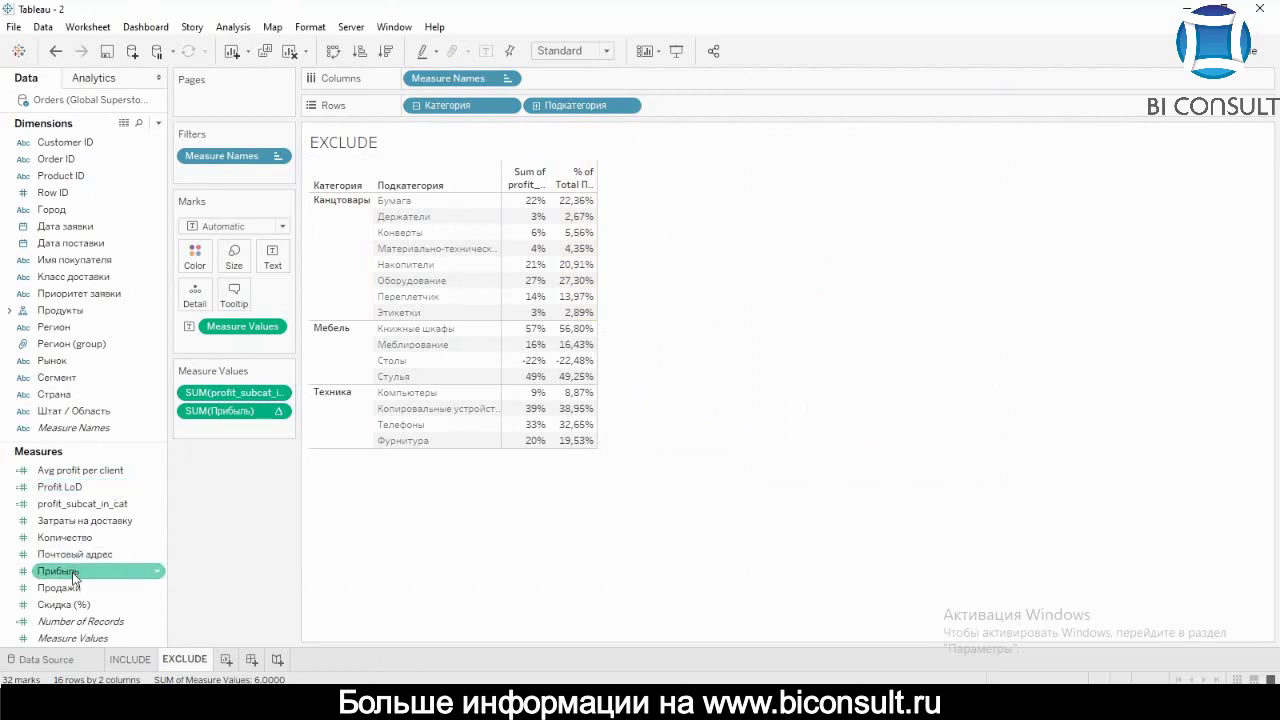
pyautogui.moveTo(72, 577); pyautogui.dragTo(205, 434)
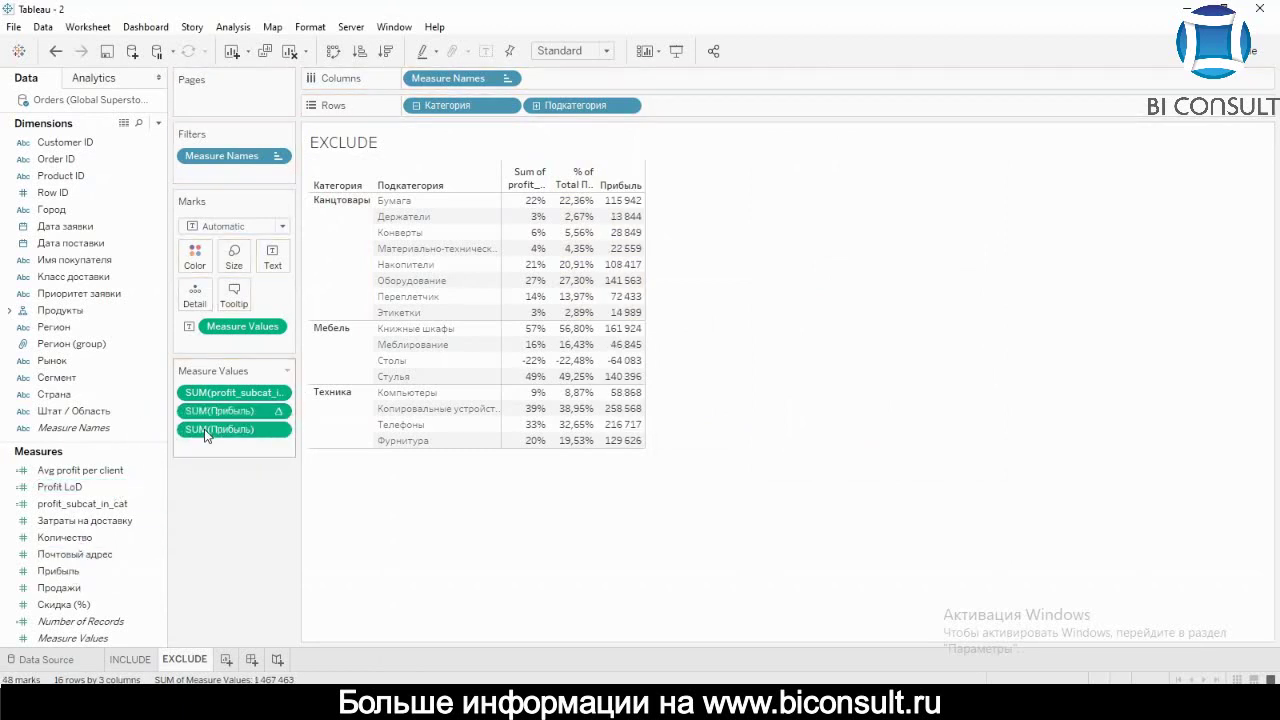
# Format the percent-of-total Прибыль column as Percentage with 0 decimal places
pyautogui.rightClick(240, 412)
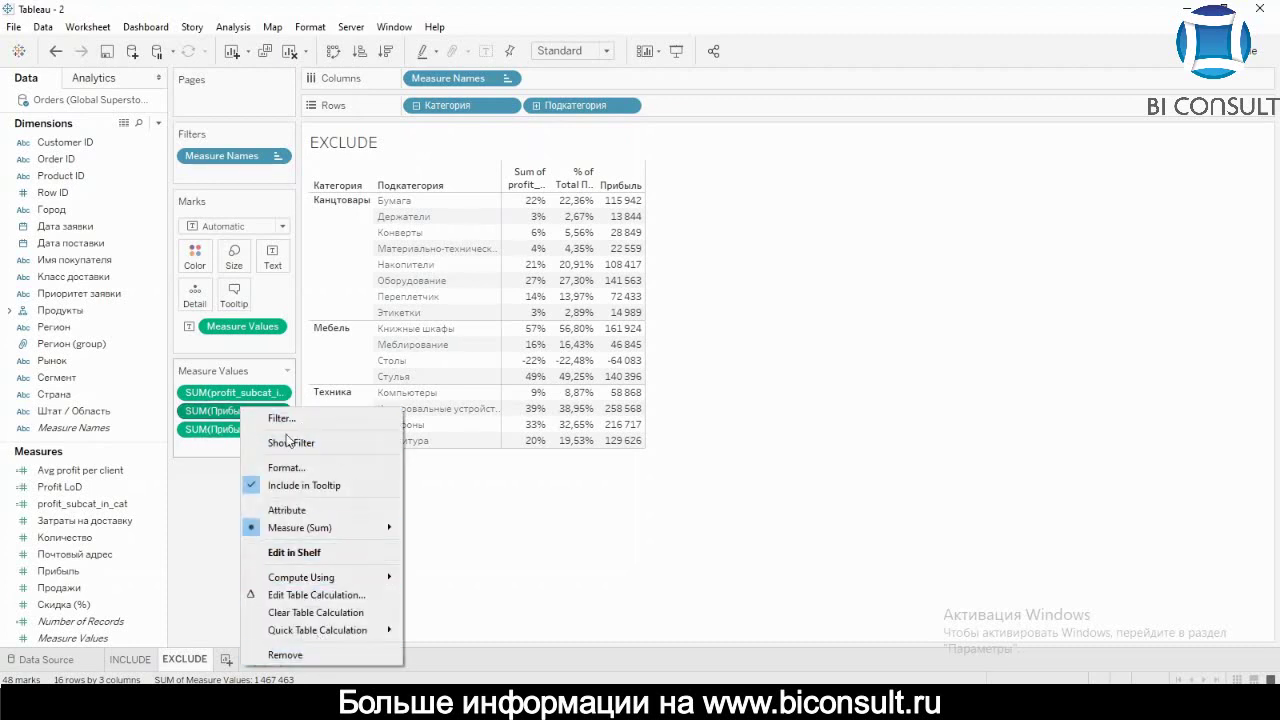
pyautogui.click(285, 469)
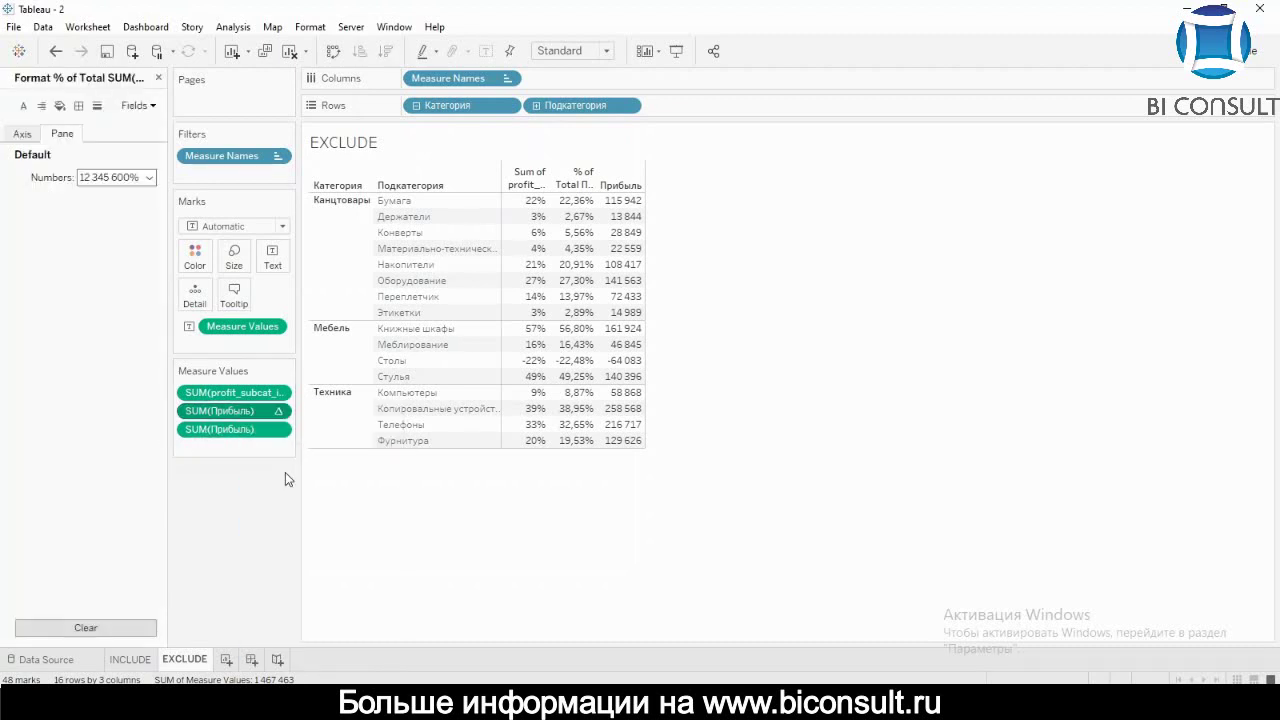
pyautogui.click(138, 186)
pyautogui.click(137, 276)
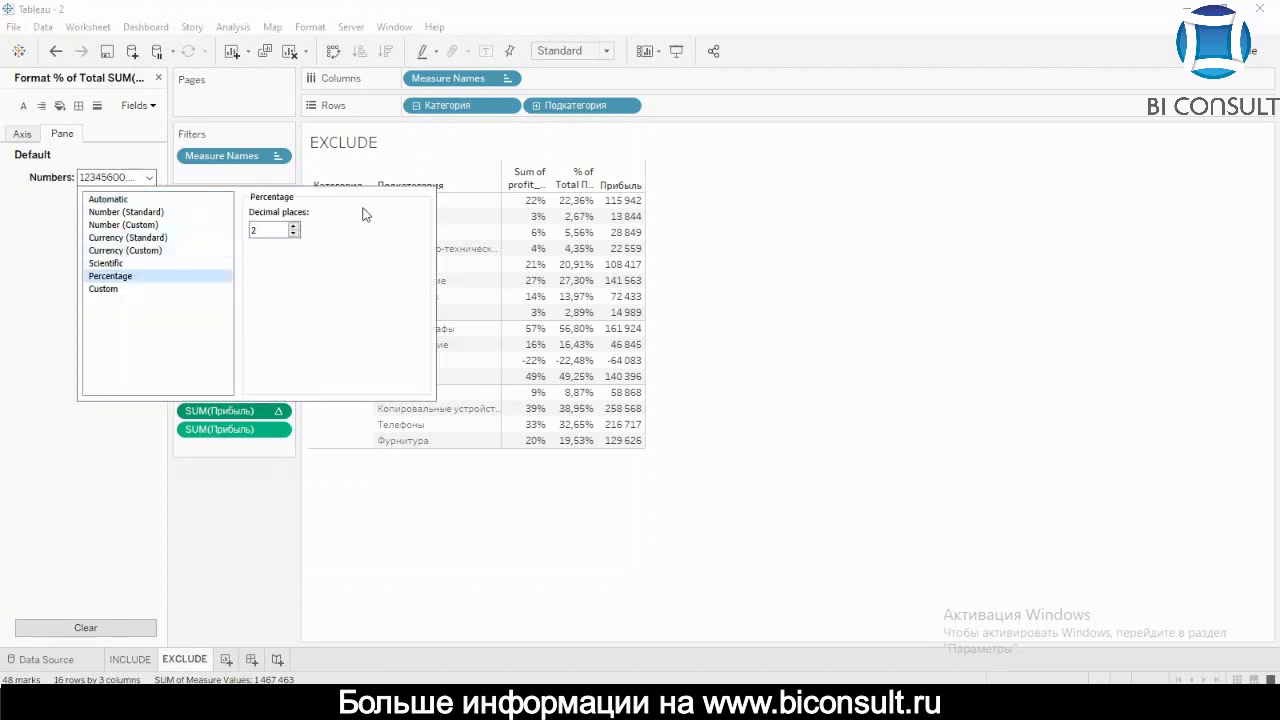
pyautogui.click(294, 233)
pyautogui.click(294, 233)
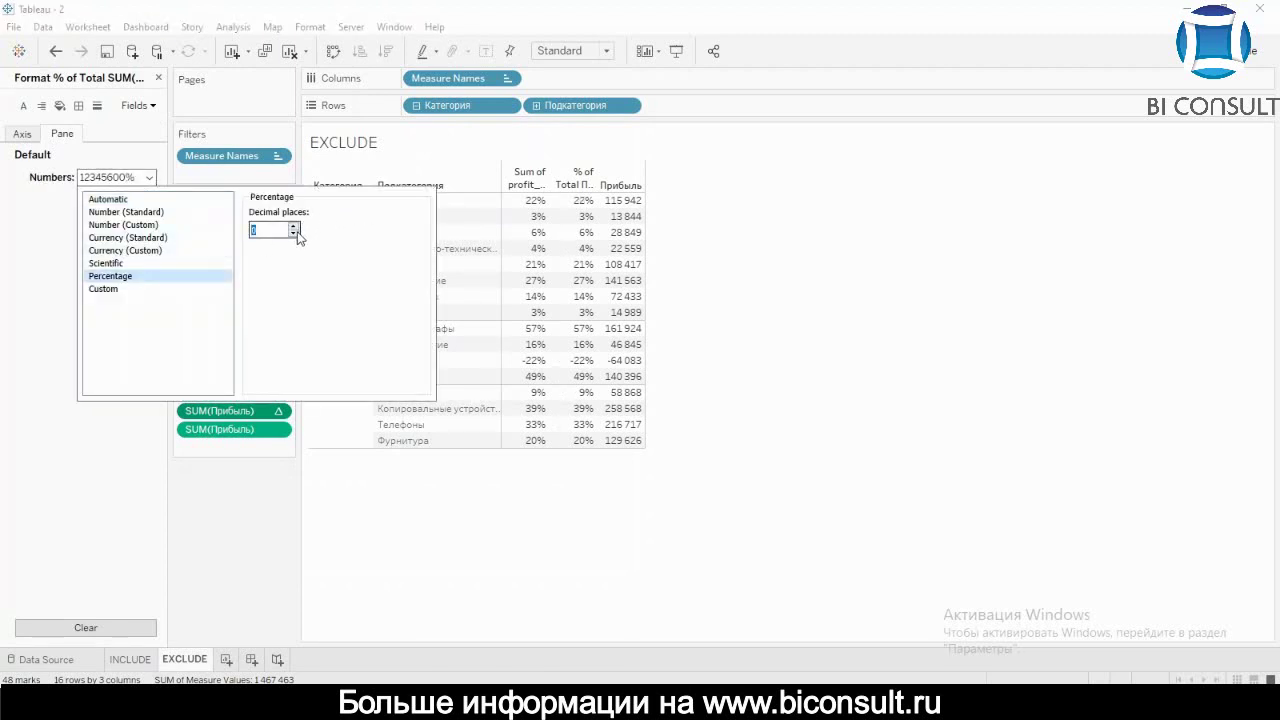
pyautogui.click(363, 563)
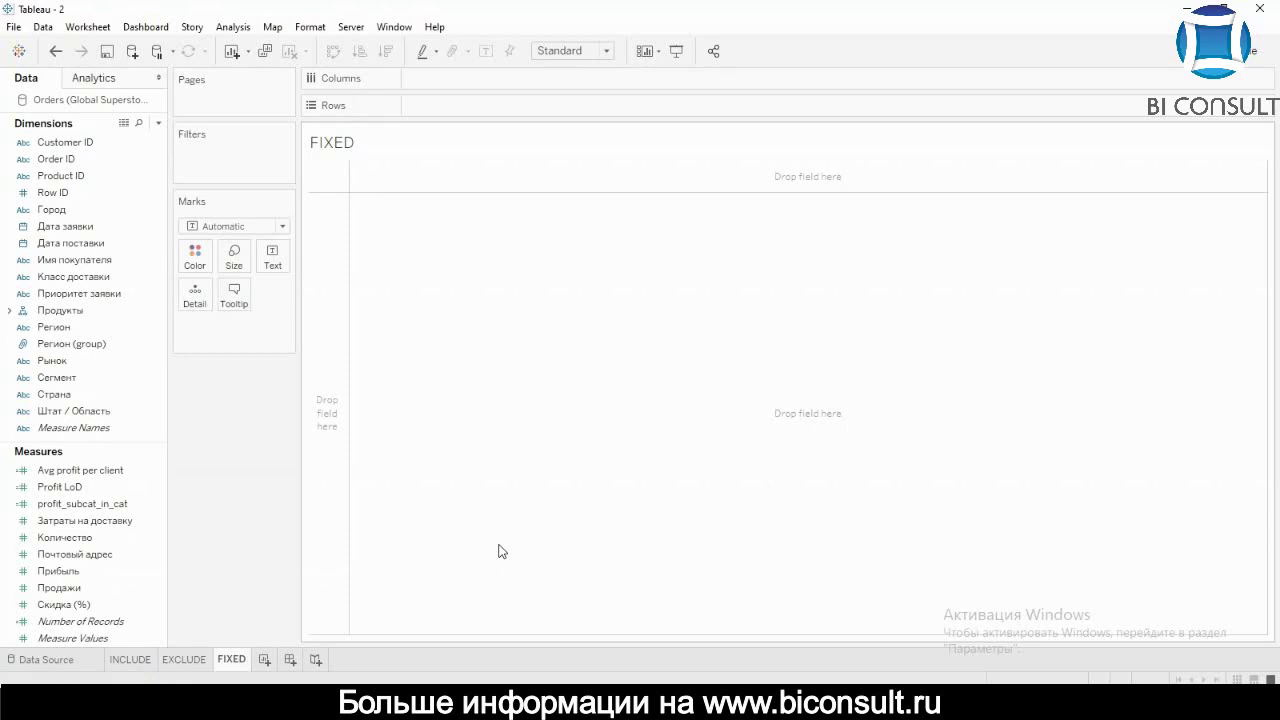
pyautogui.rightClick(500, 551)
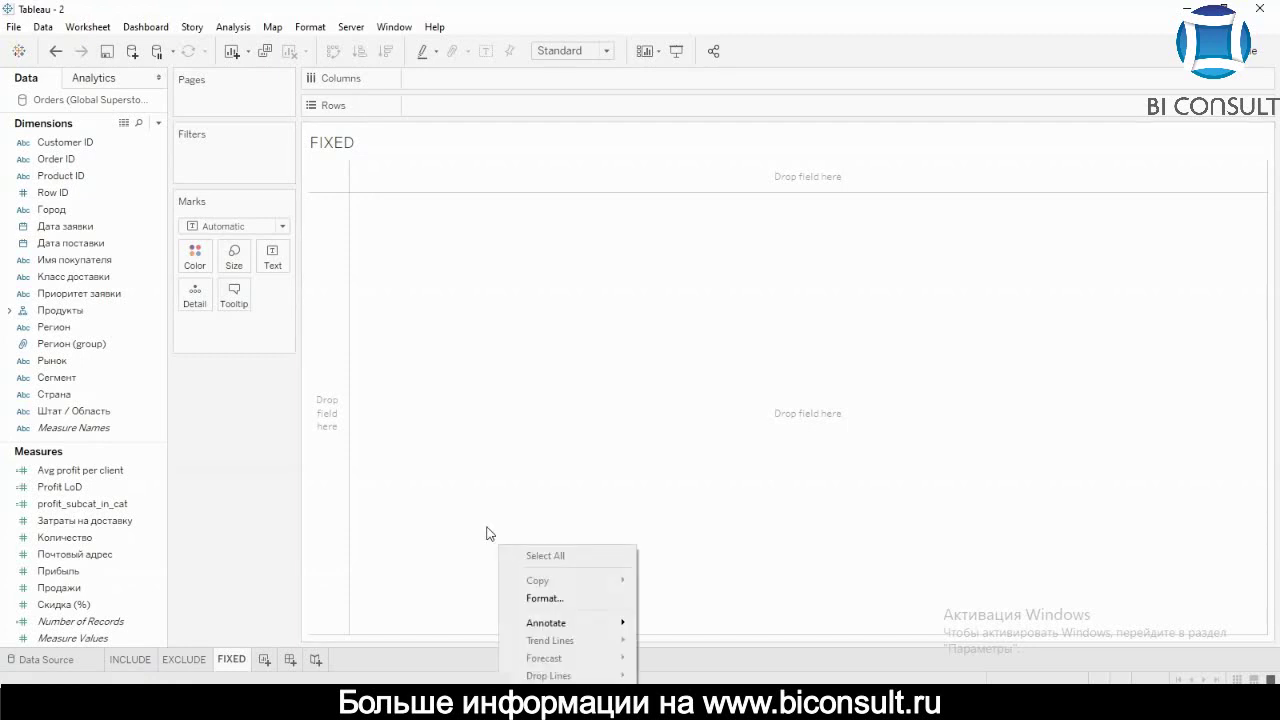
pyautogui.click(488, 533)
pyautogui.click(4, 344)
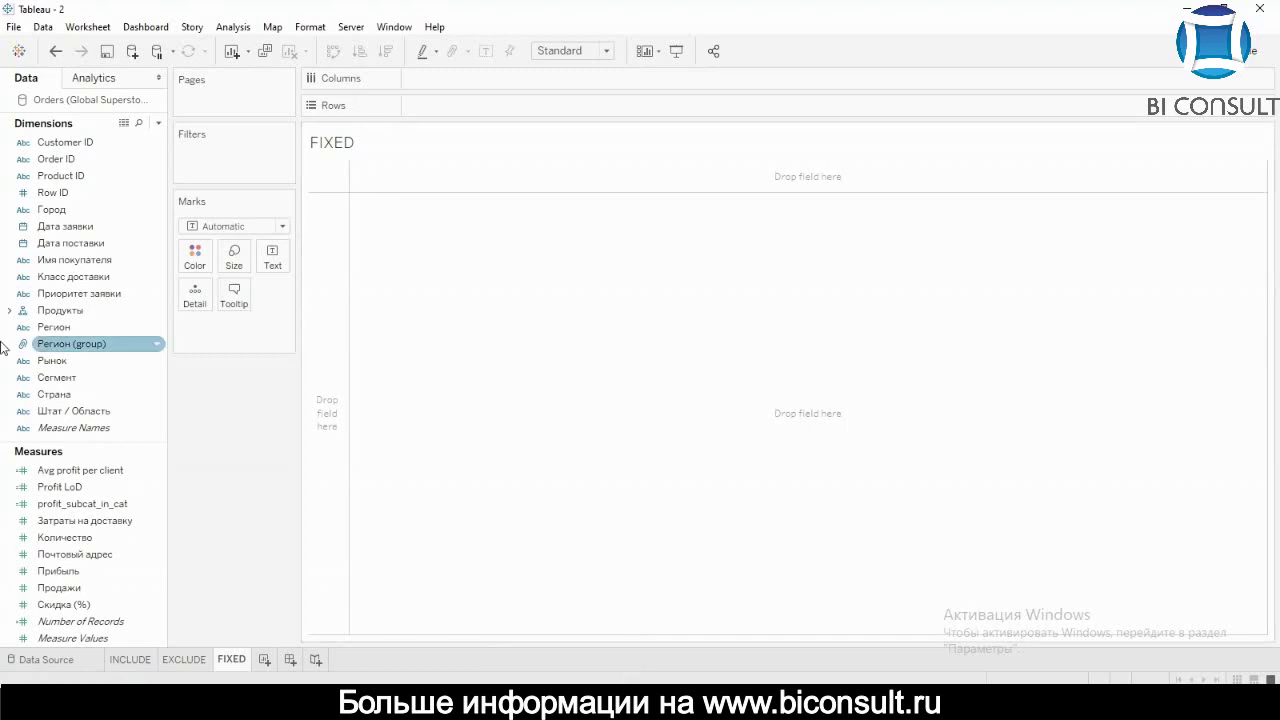
# Create a calculated field named "client > 1000" among the dimensions
pyautogui.moveTo(99, 443); pyautogui.dragTo(93, 490)
pyautogui.rightClick(108, 451)
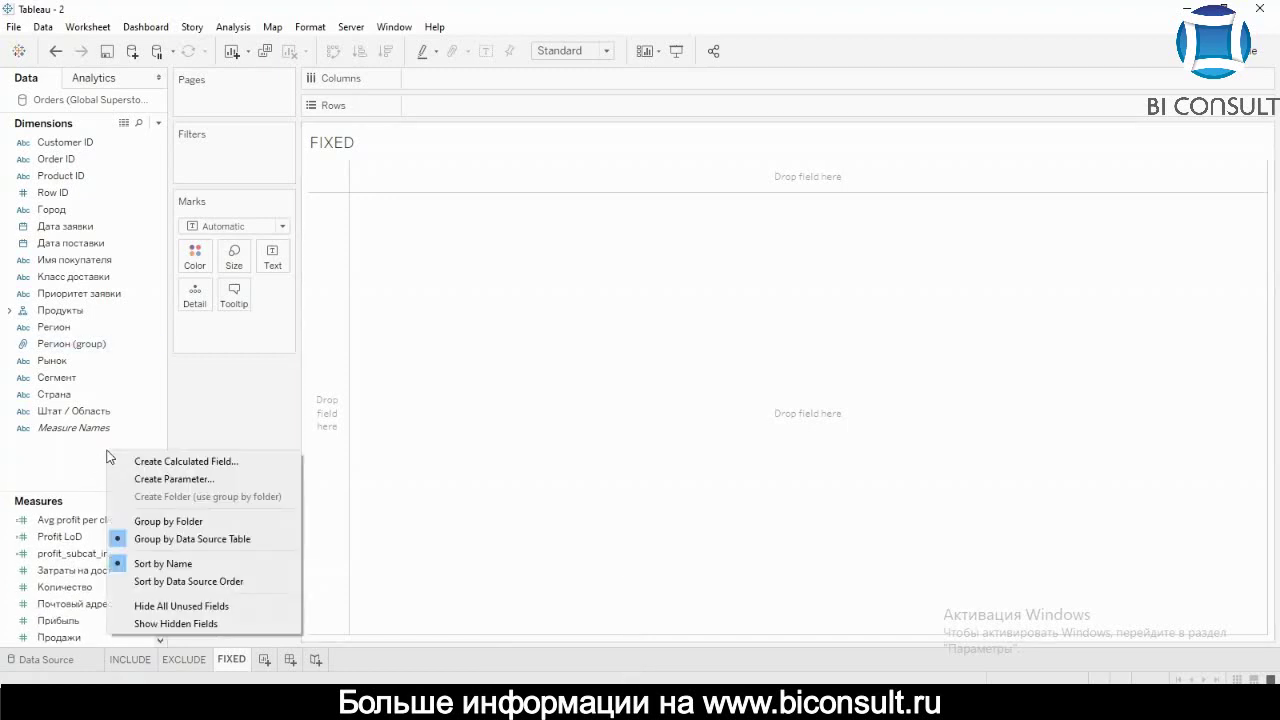
pyautogui.click(170, 459)
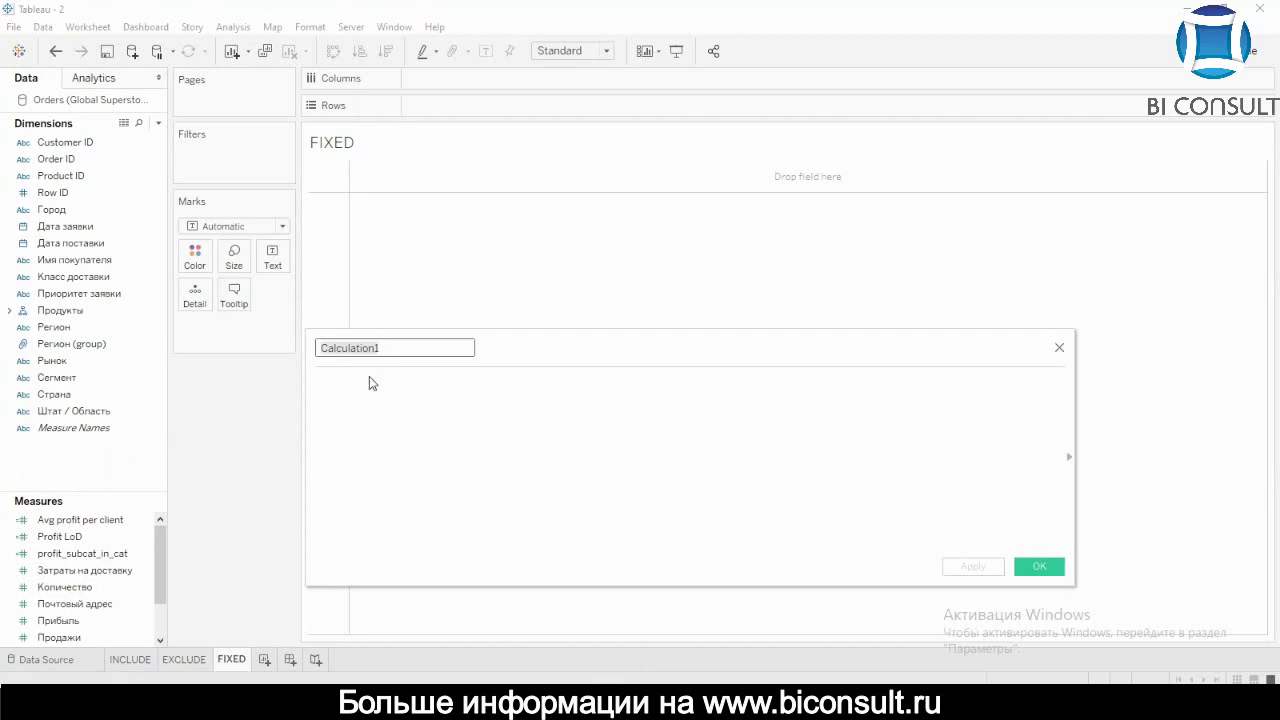
pyautogui.write('client >')
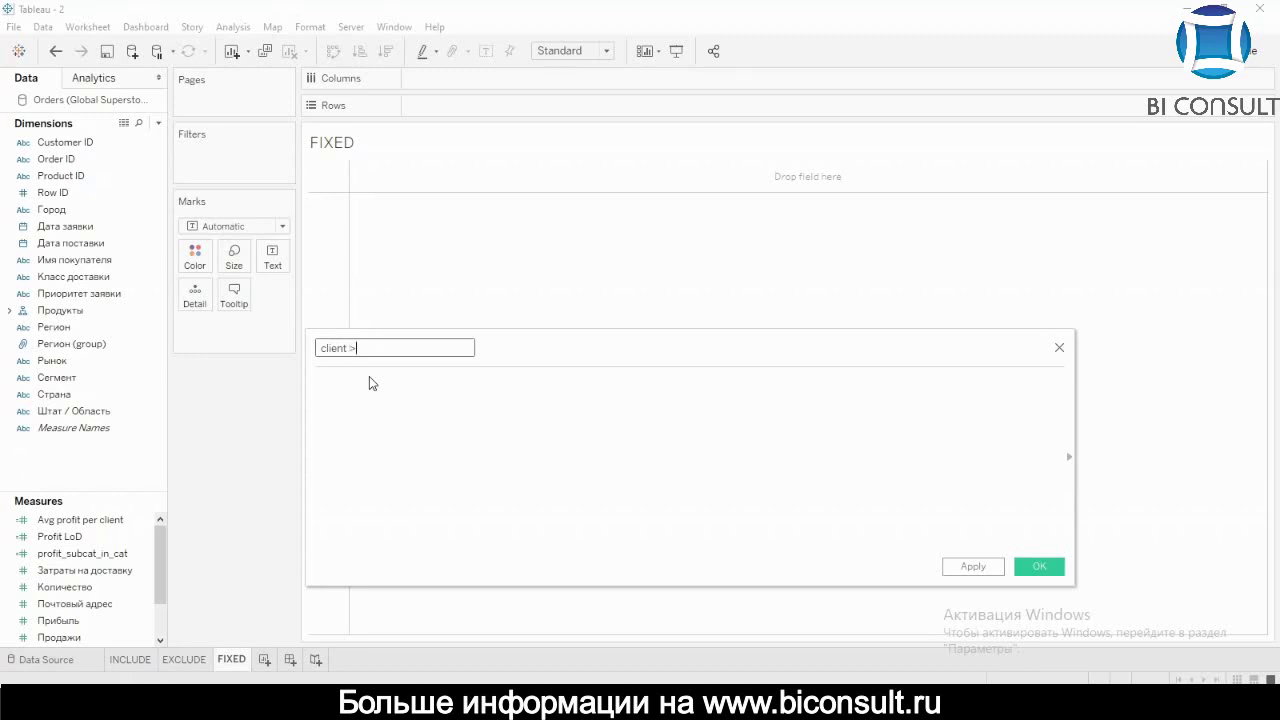
pyautogui.write(' 1000')
# Enter the formula {FIXED [Customer ID] : SUM([Продажи])} for the client > 1000 field
pyautogui.click(369, 376)
pyautogui.write('{}')
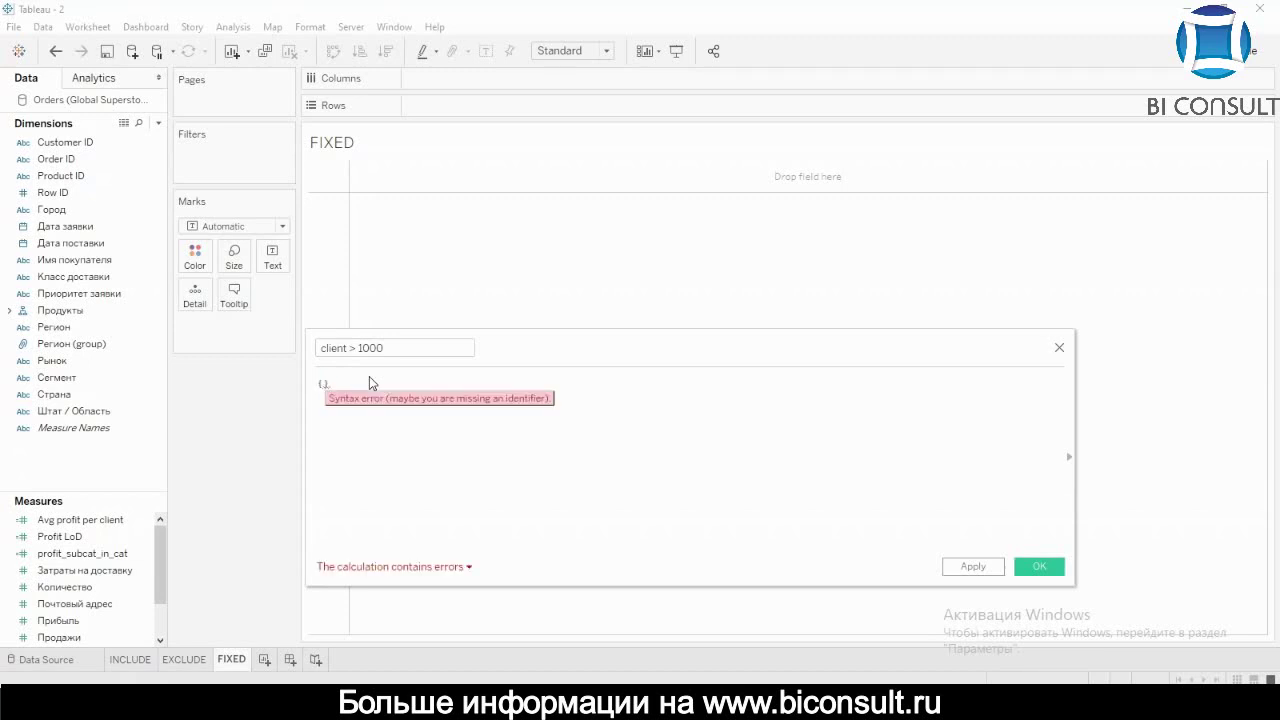
pyautogui.write('FIXED')
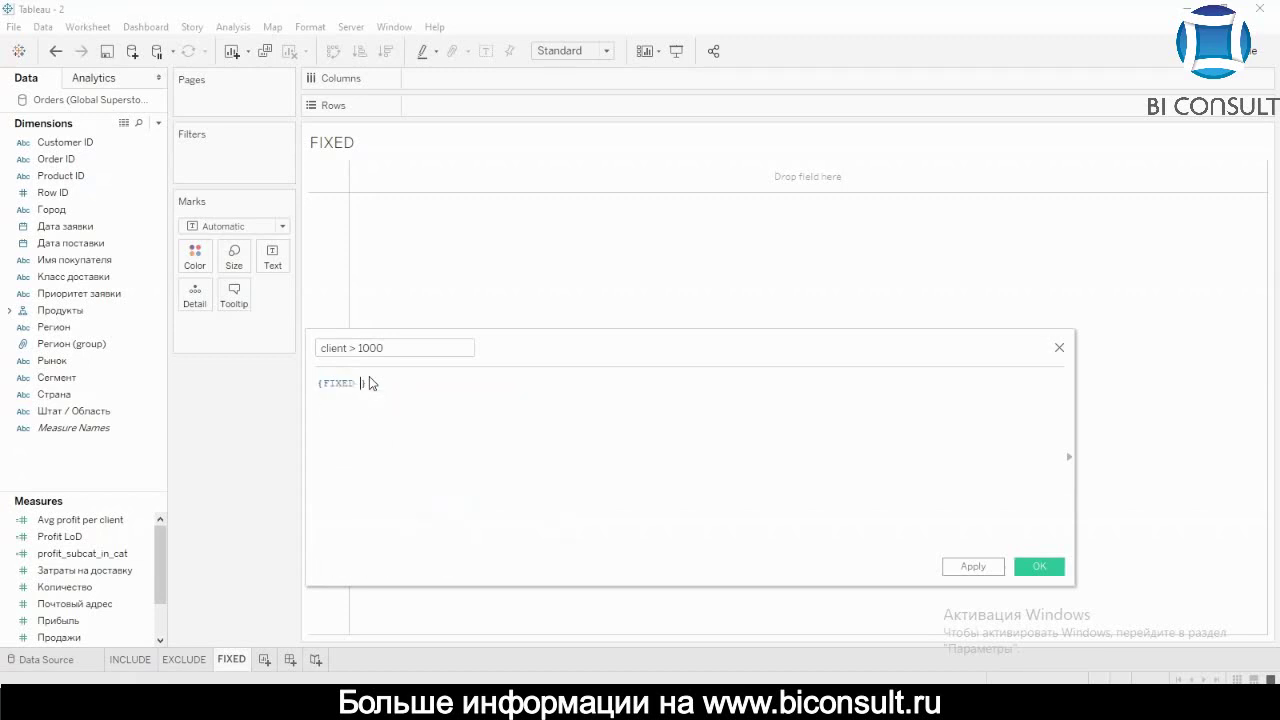
pyautogui.write(' C')
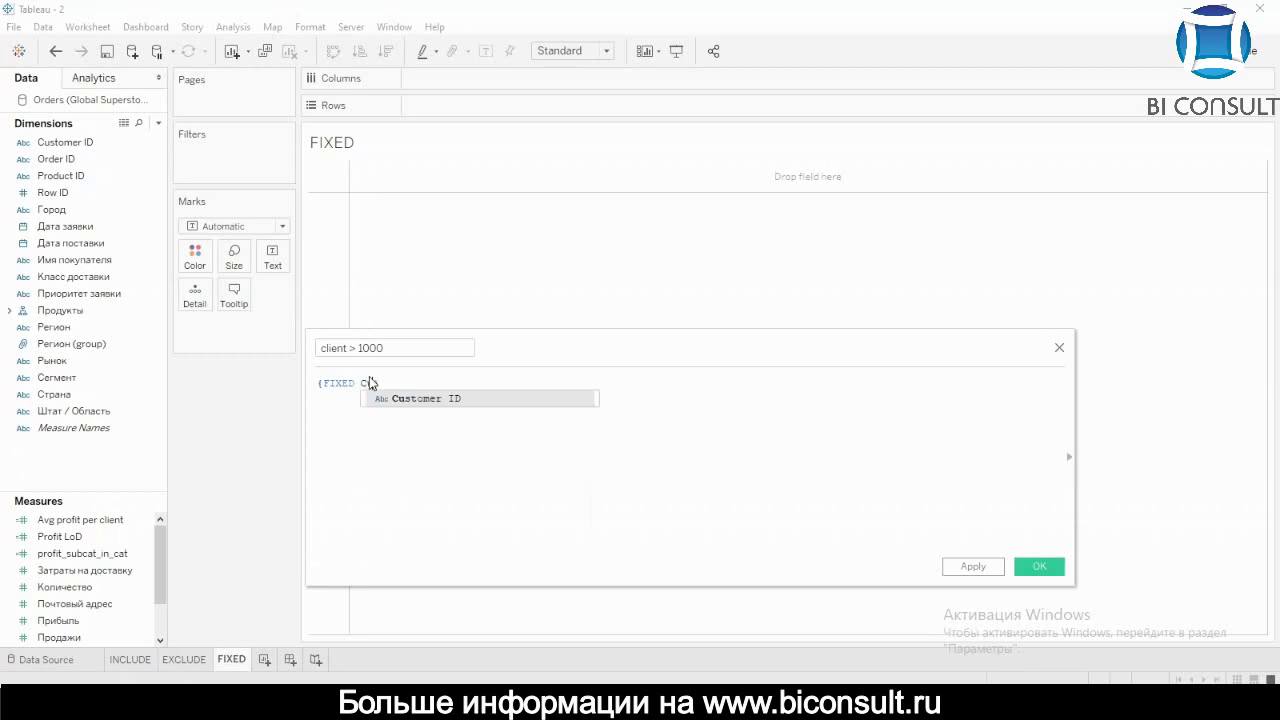
pyautogui.write('usto')
pyautogui.press('Return')
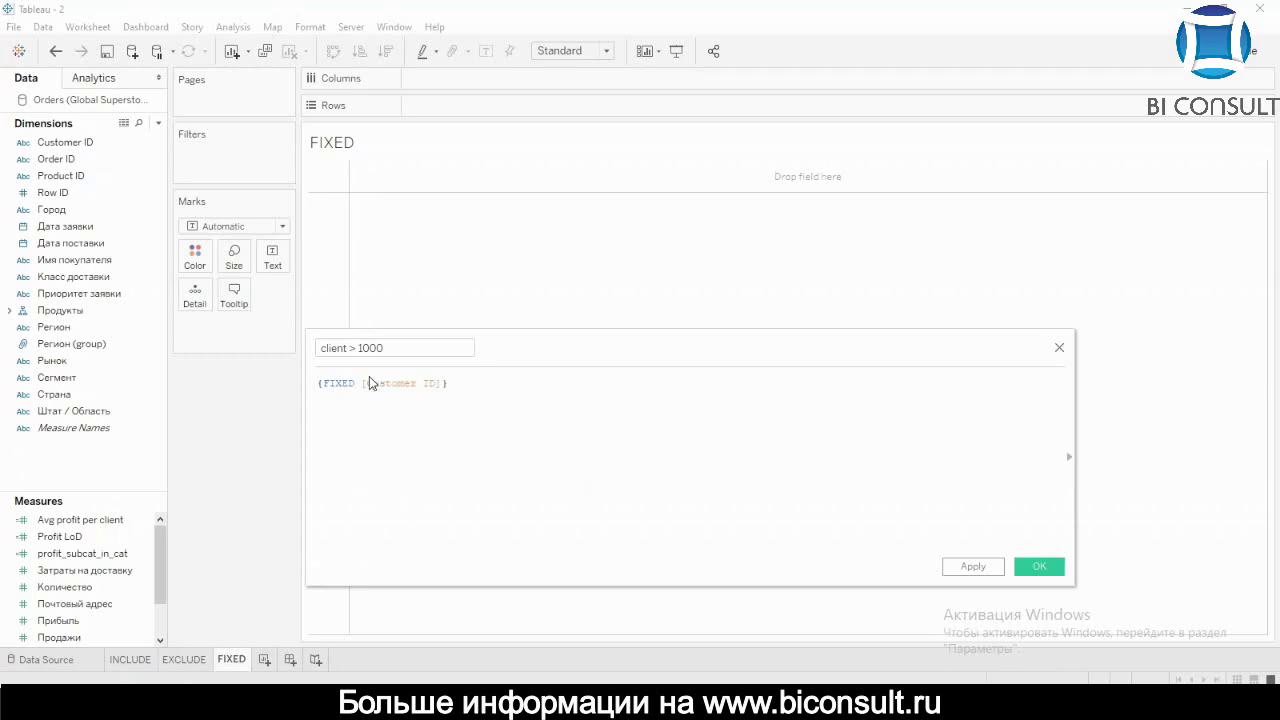
pyautogui.write(': SUM')
pyautogui.press('Return')
pyautogui.write('Пр')
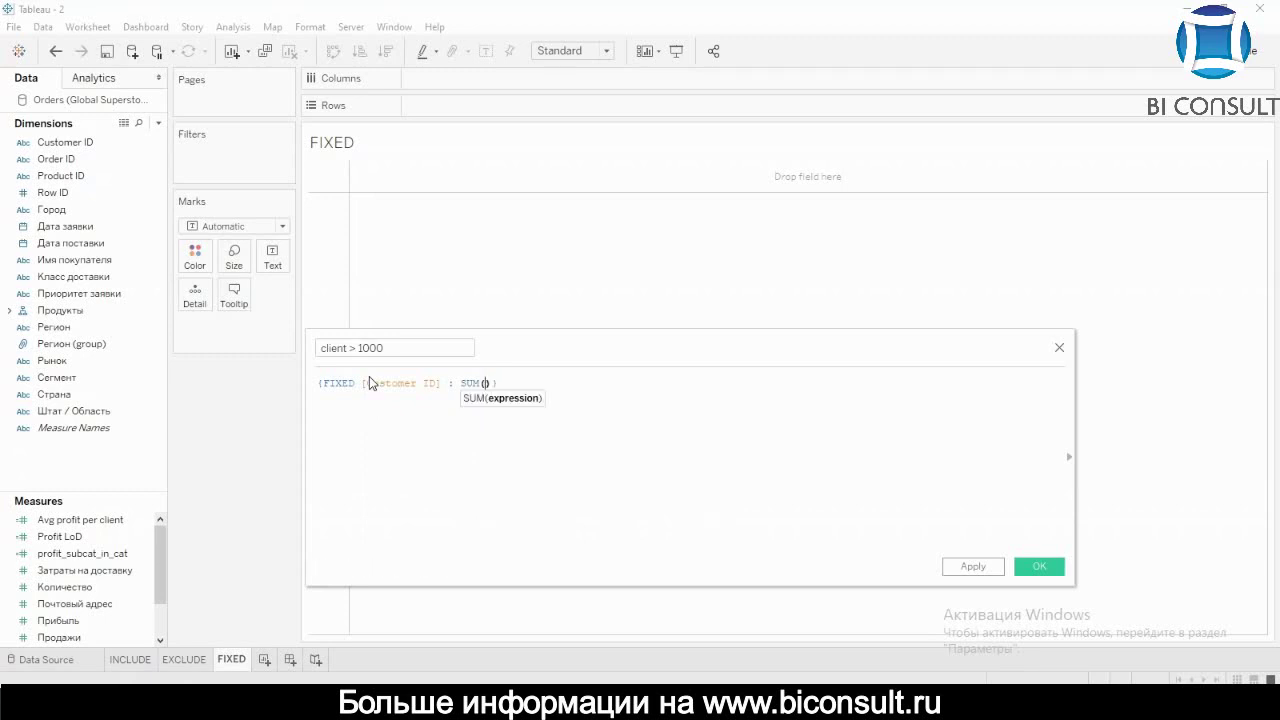
pyautogui.press('Down')
pyautogui.press('Down')
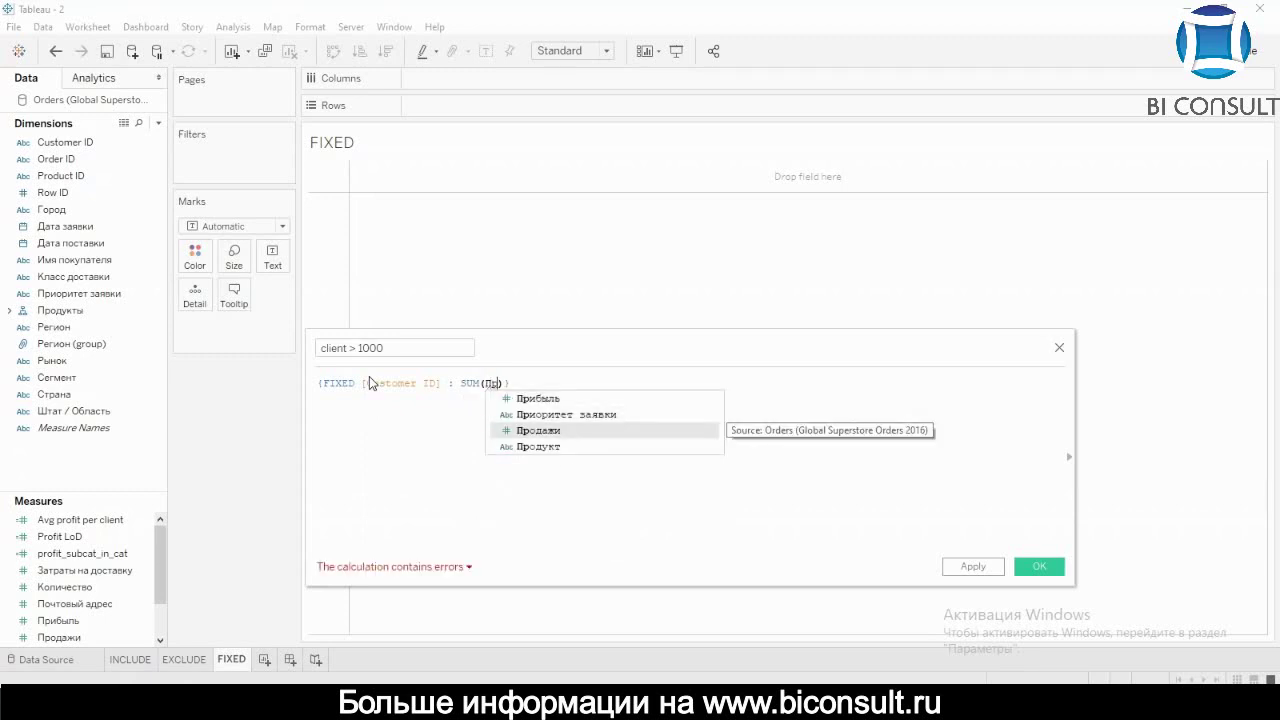
pyautogui.press('Return')
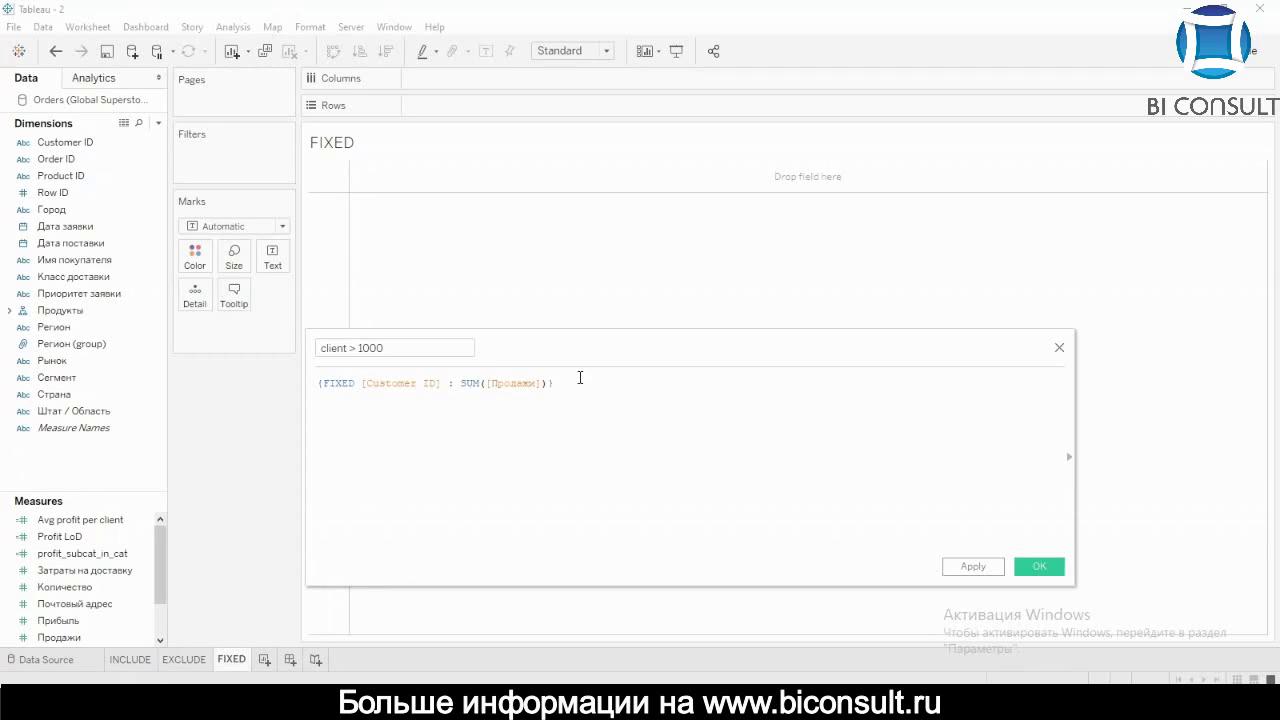
# Complete the client > 1000 formula with the comparison "> 1000" after the FIXED expression, and save the field
pyautogui.write('Ю')
pyautogui.press('BackSpace')
pyautogui.press('BackSpace')
pyautogui.write('> 1000')
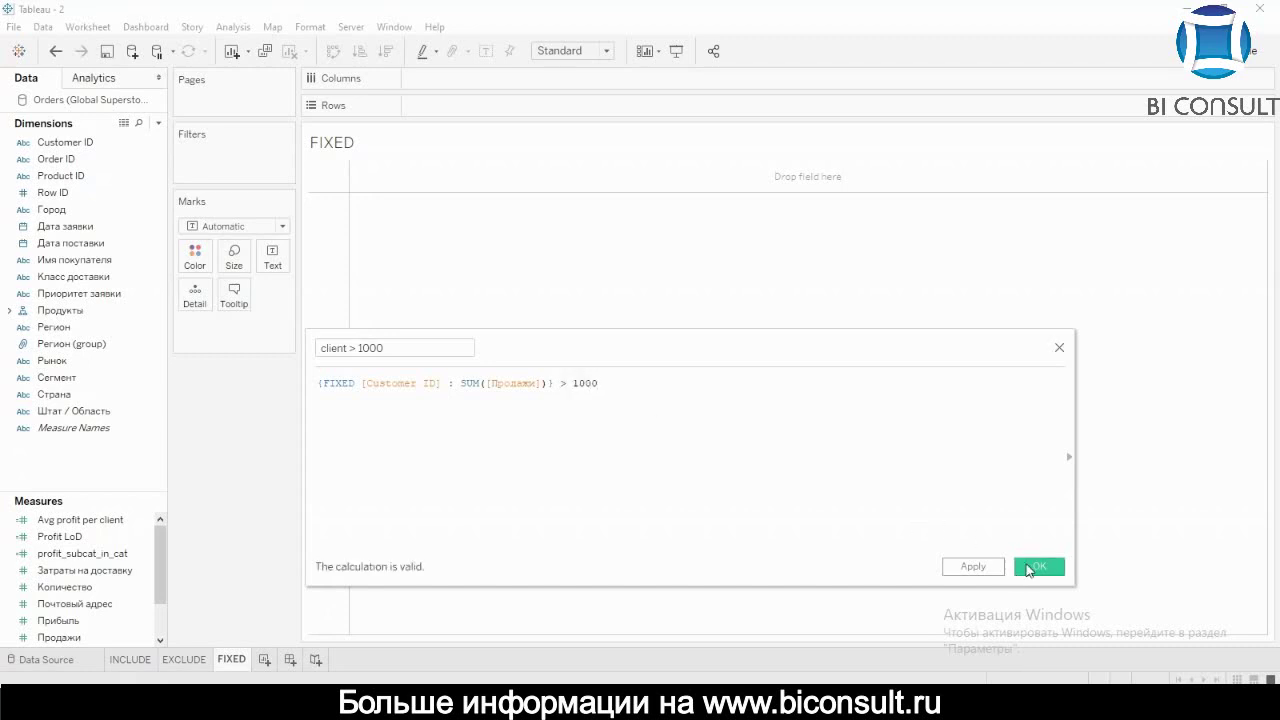
pyautogui.click(1030, 569)
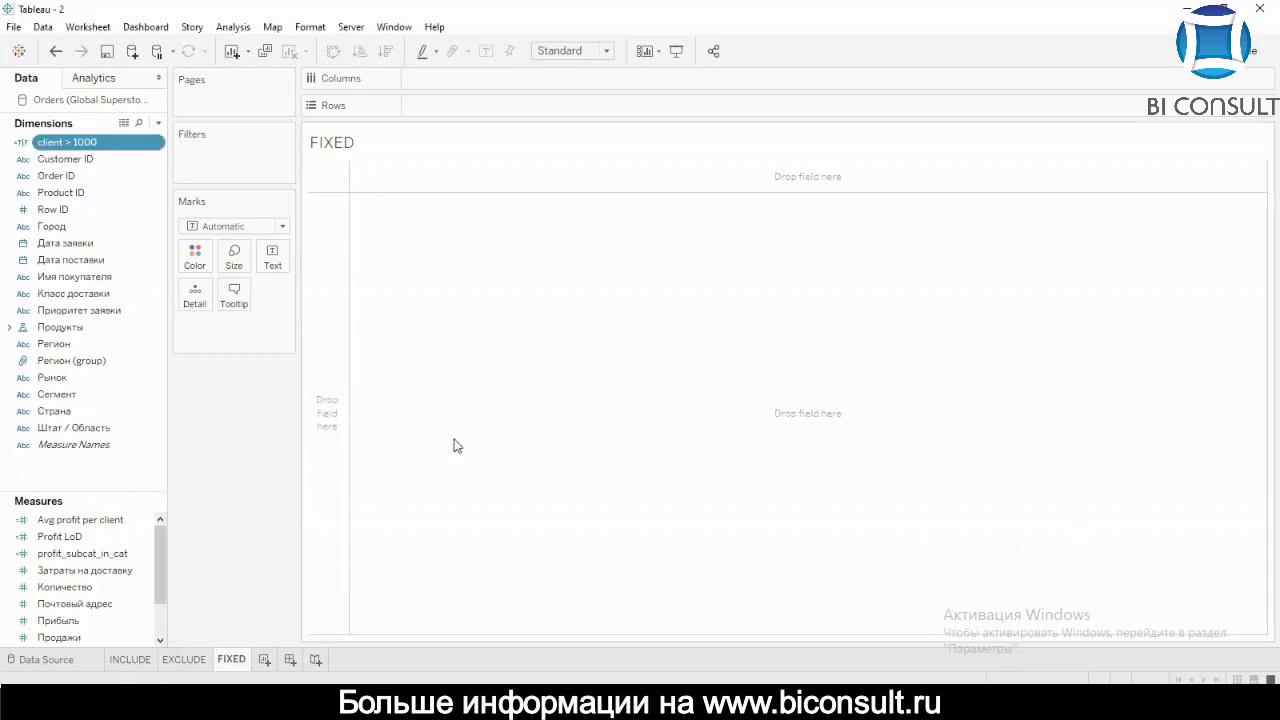
# Break the FIXED sheet into rows by client > 1000 and show the Count of Customer ID as text values
pyautogui.doubleClick(72, 142)
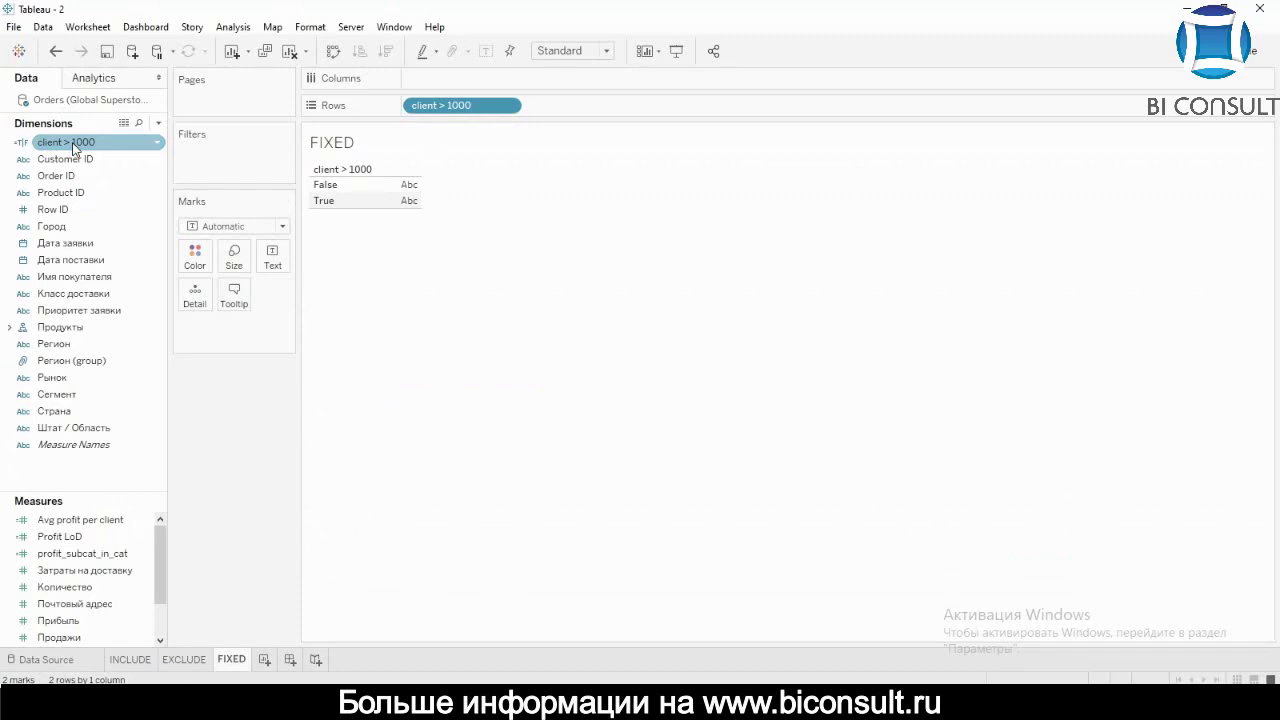
pyautogui.moveTo(76, 159); pyautogui.dragTo(408, 202)
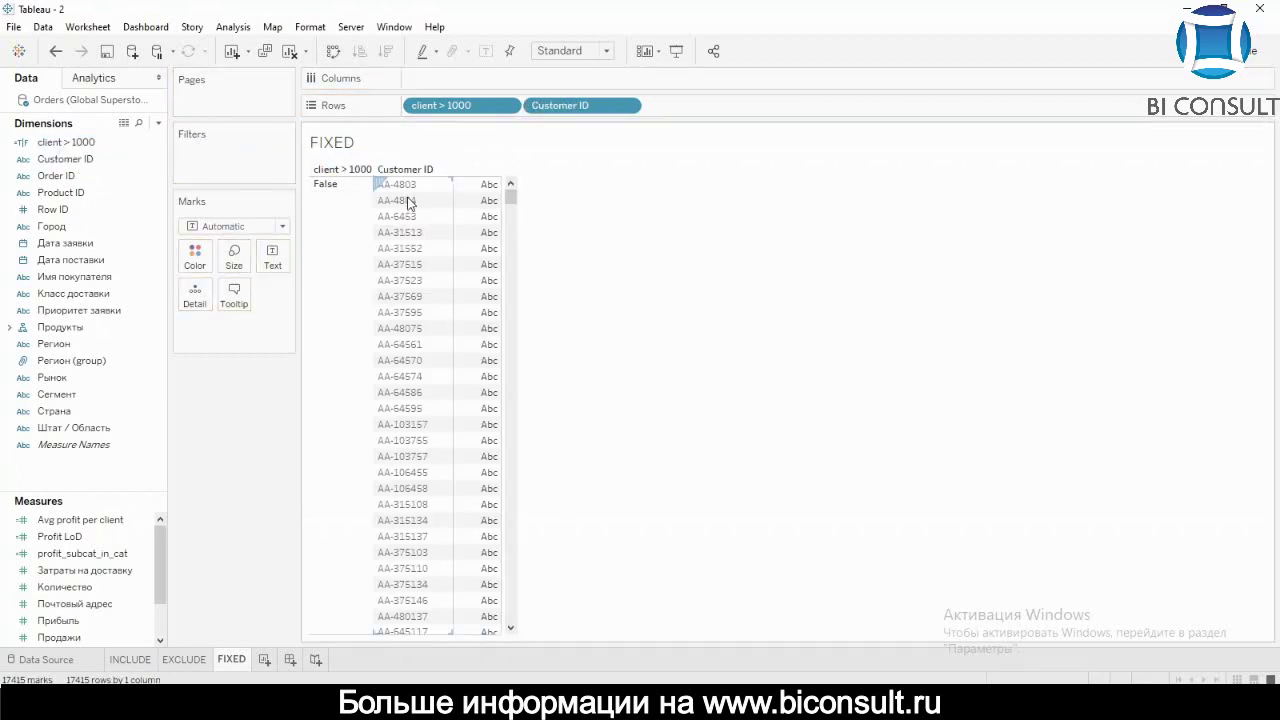
pyautogui.click(629, 107)
pyautogui.moveTo(612, 331)
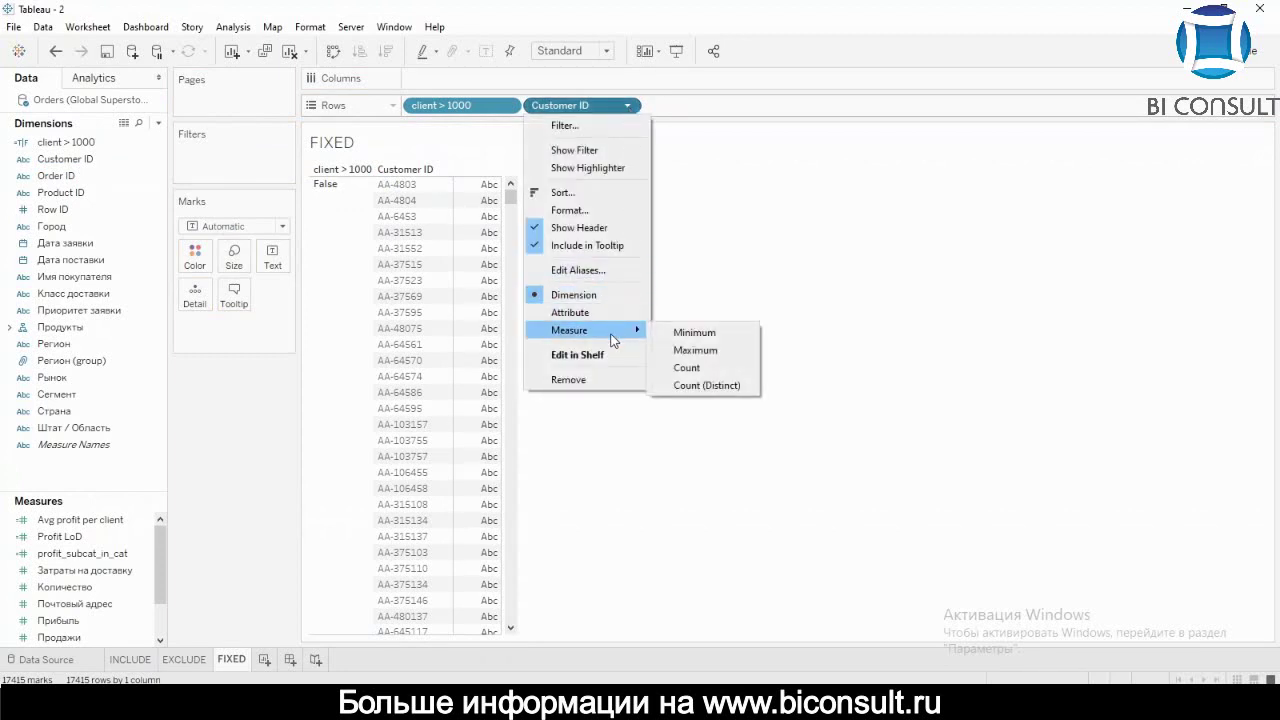
pyautogui.click(730, 367)
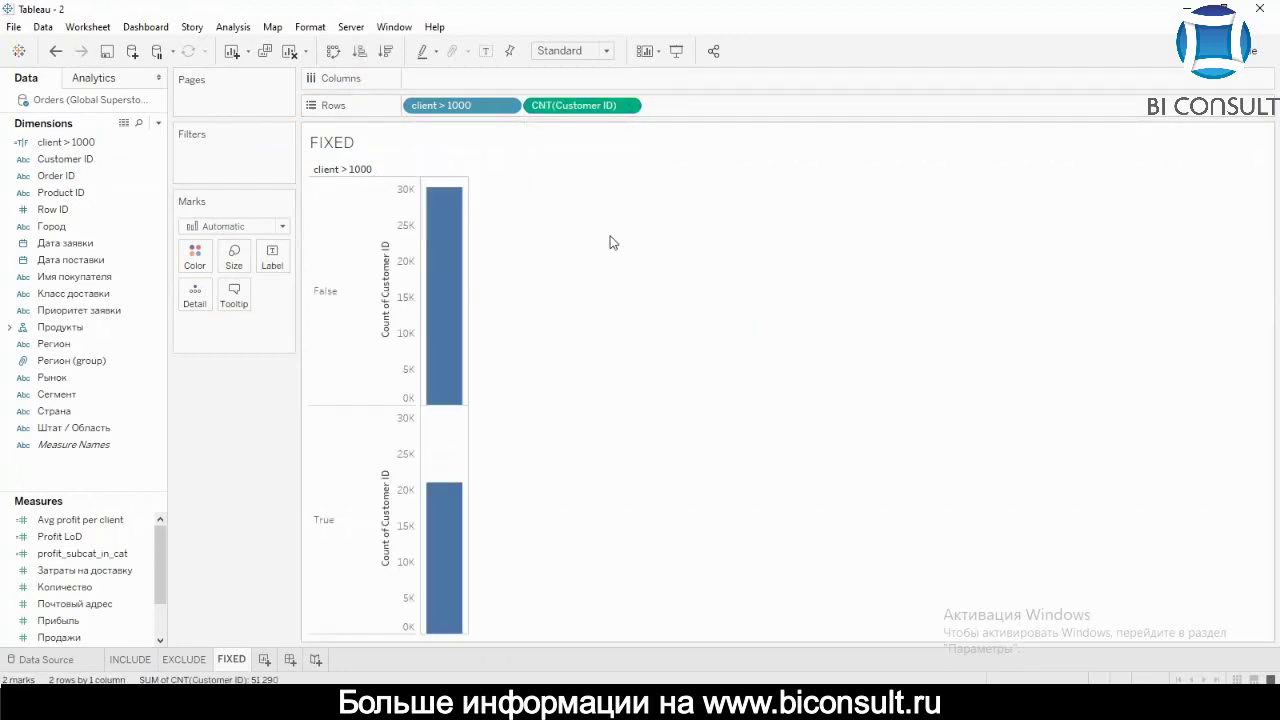
pyautogui.moveTo(580, 107); pyautogui.dragTo(272, 258)
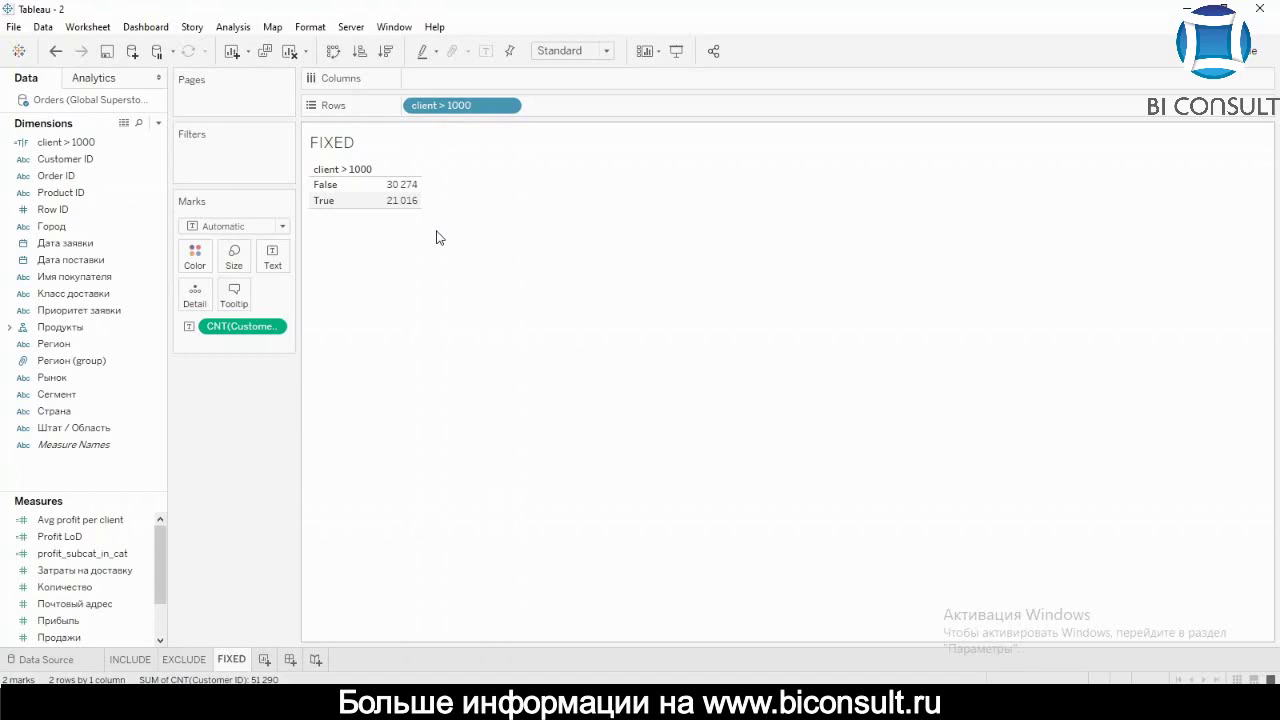
# Change the aggregation of Customer ID in the FIXED table to Count (Distinct)
pyautogui.click(273, 327)
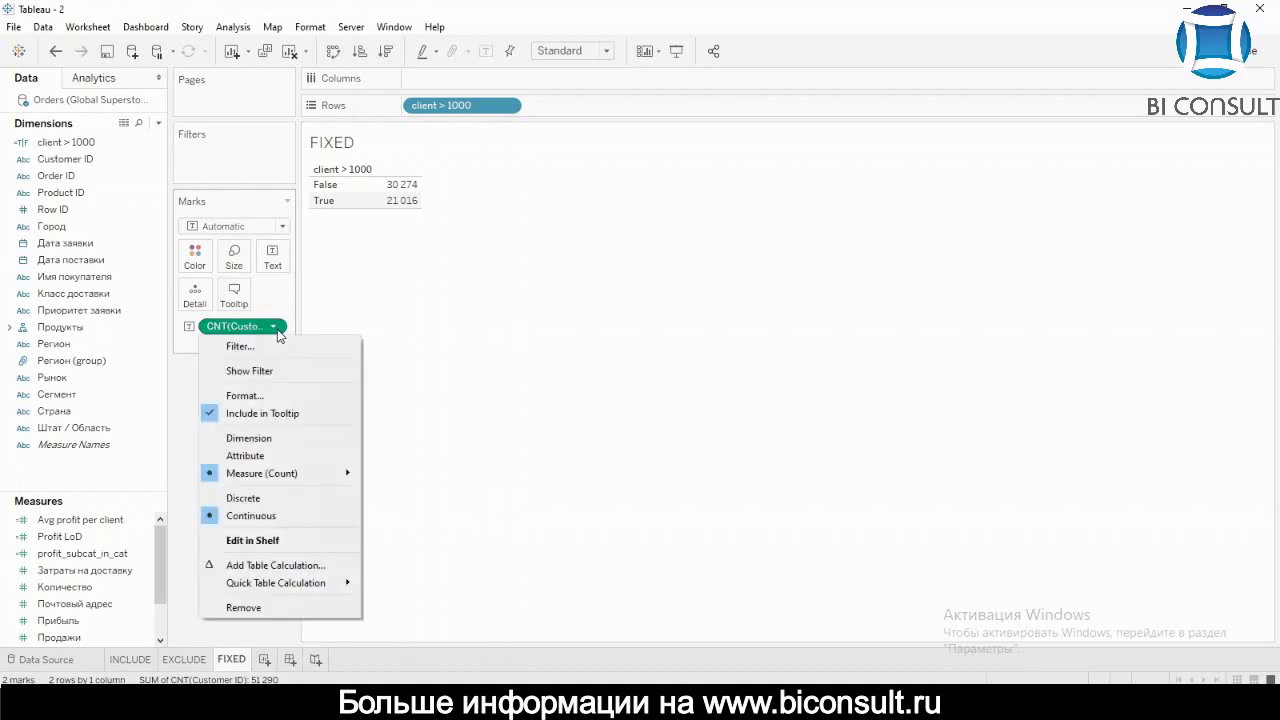
pyautogui.moveTo(312, 476)
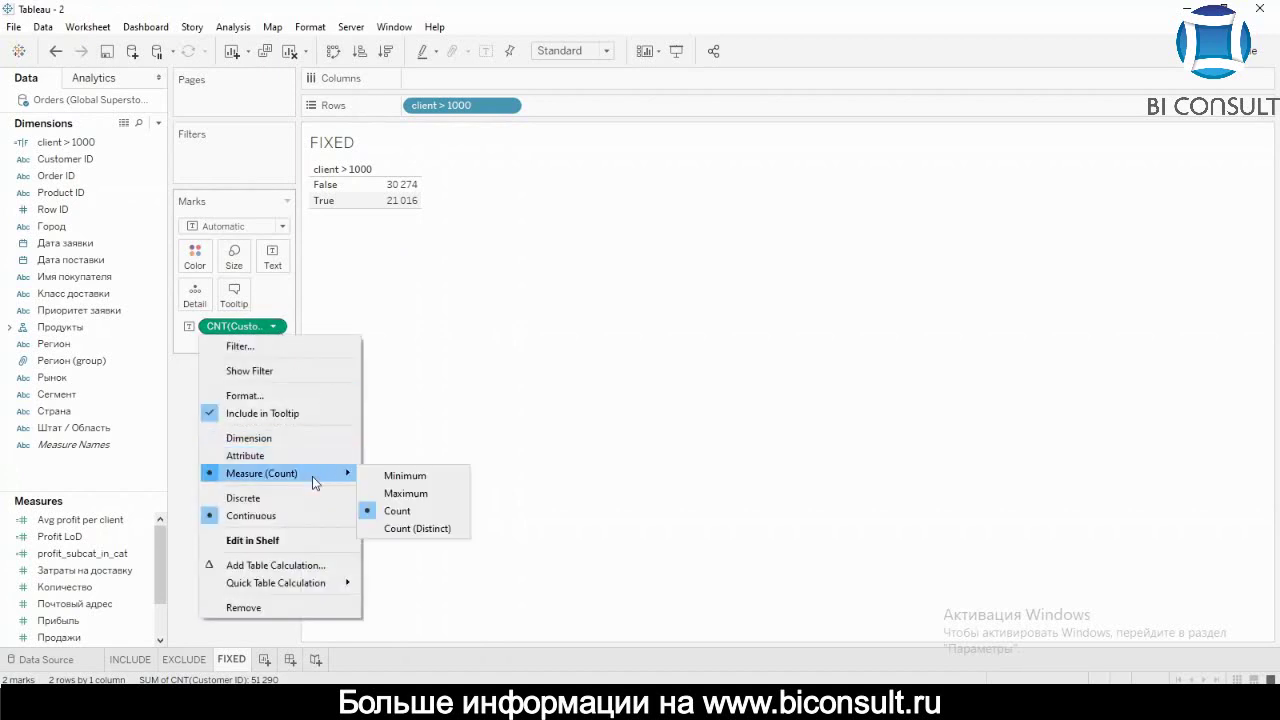
pyautogui.click(414, 528)
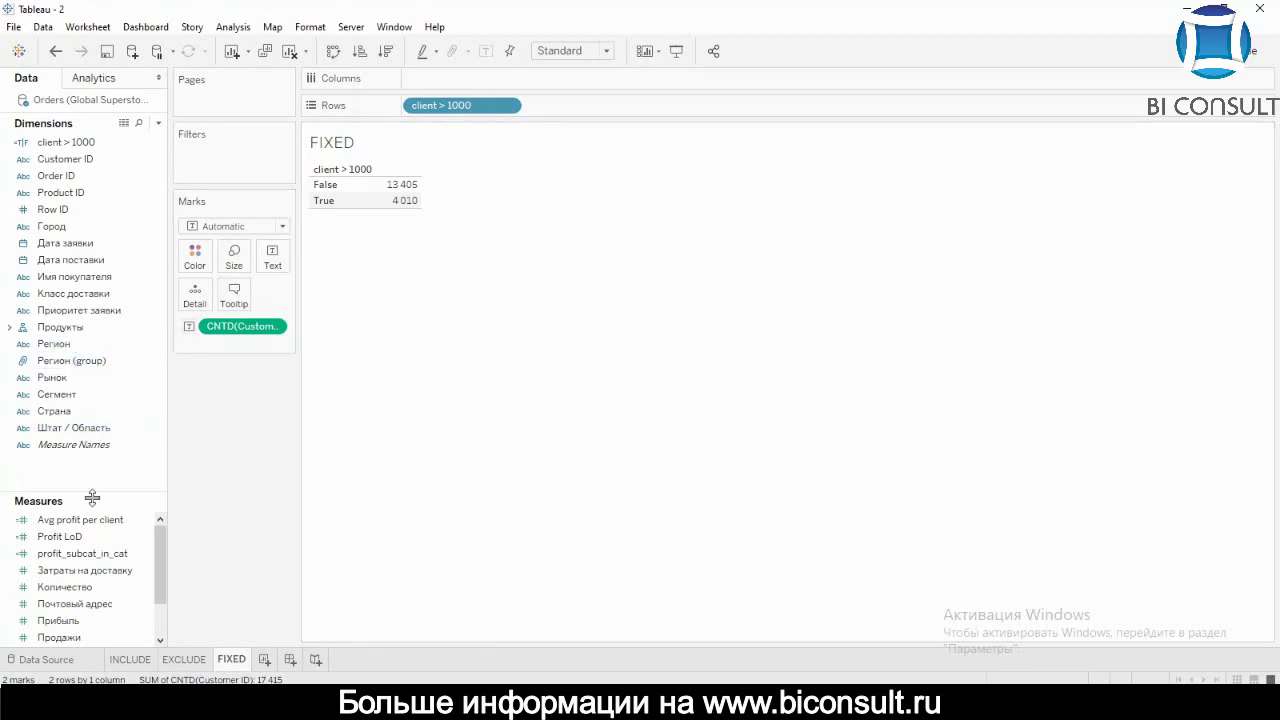
# Add the Прибыль measure to the client > 1000 table on the FIXED sheet and enlarge the Measures list
pyautogui.scroll(-1, 158, 569)
pyautogui.click(95, 587)
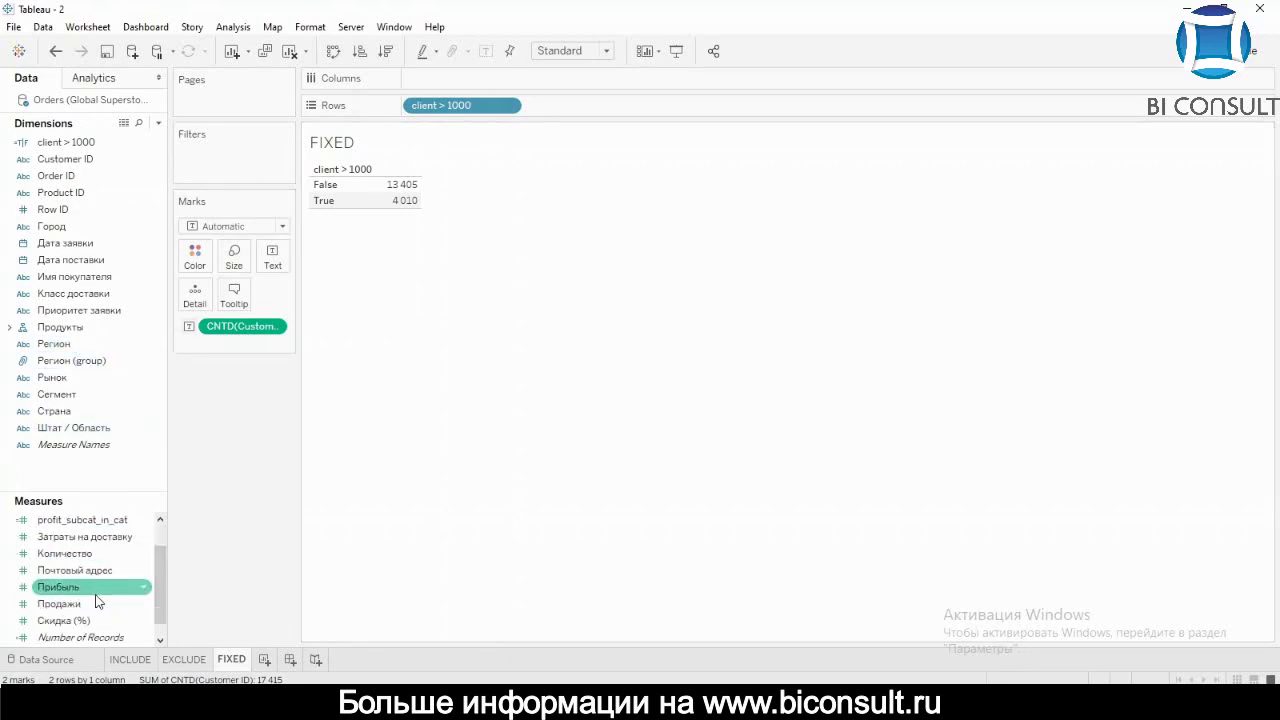
pyautogui.doubleClick(96, 596)
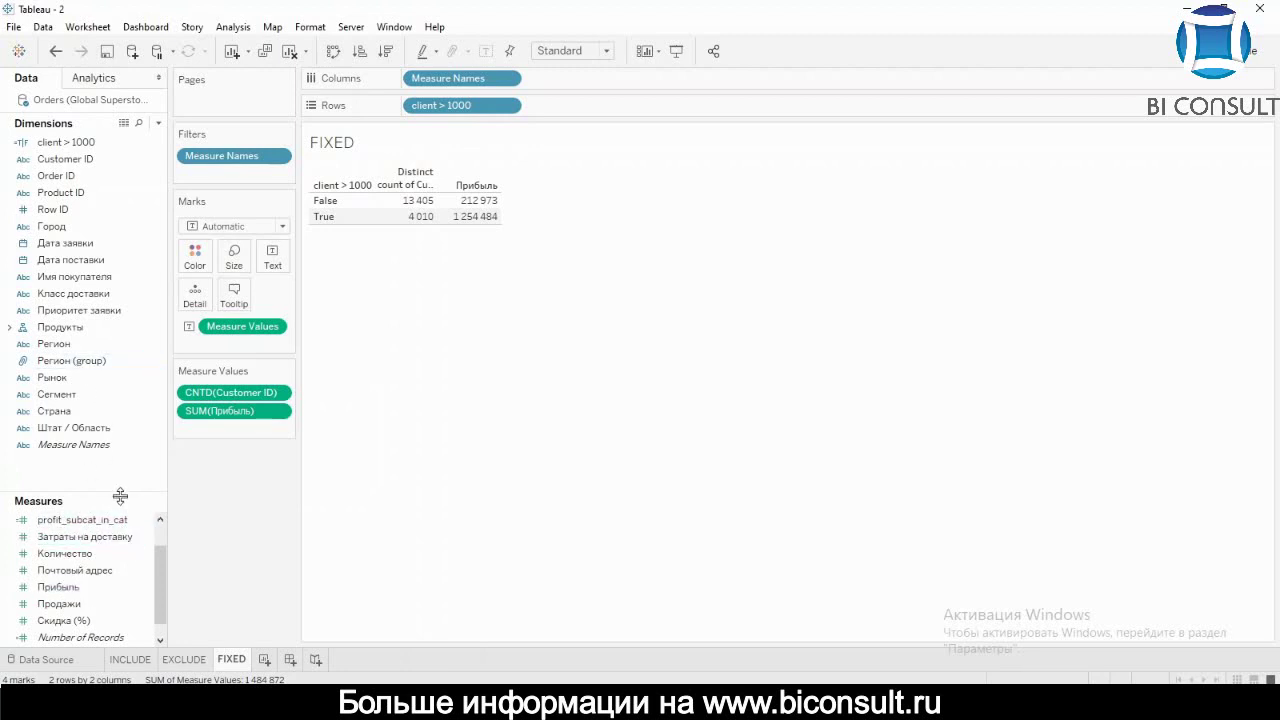
pyautogui.moveTo(120, 496); pyautogui.dragTo(113, 431)
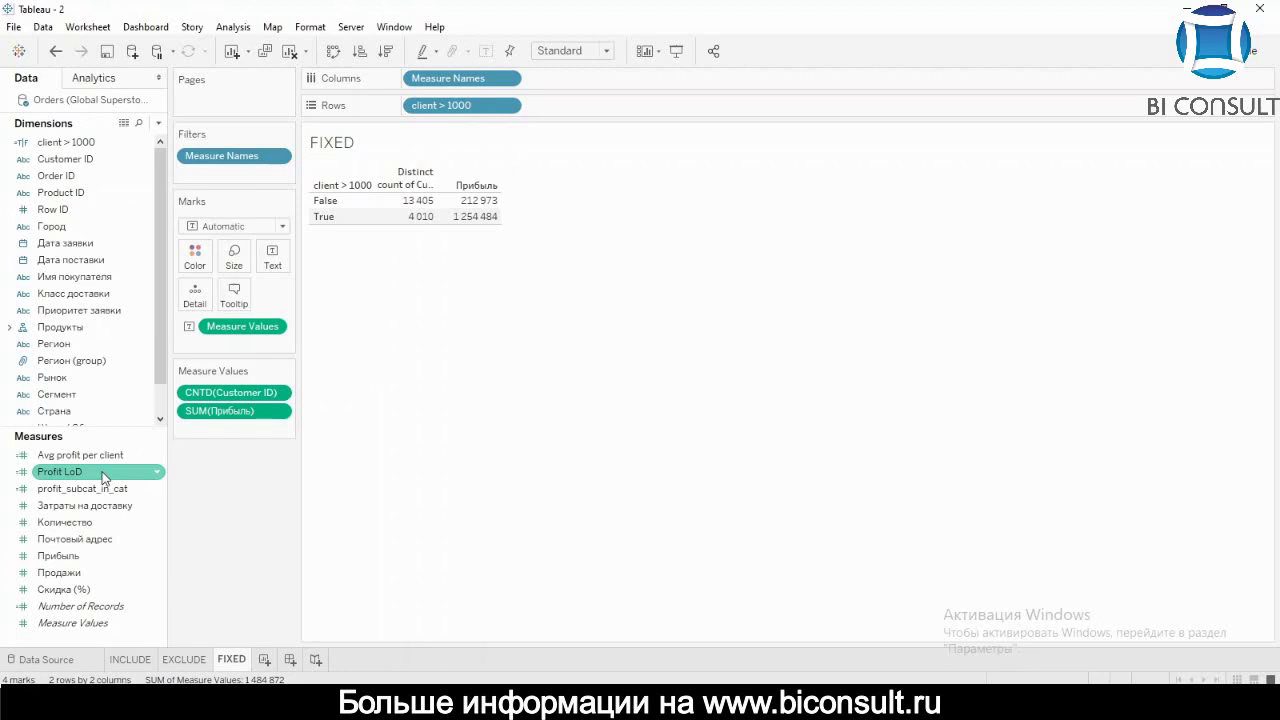
# Create a new worksheet and start a calculated field named "first buy"
pyautogui.hotkey('ctrl', 'm')
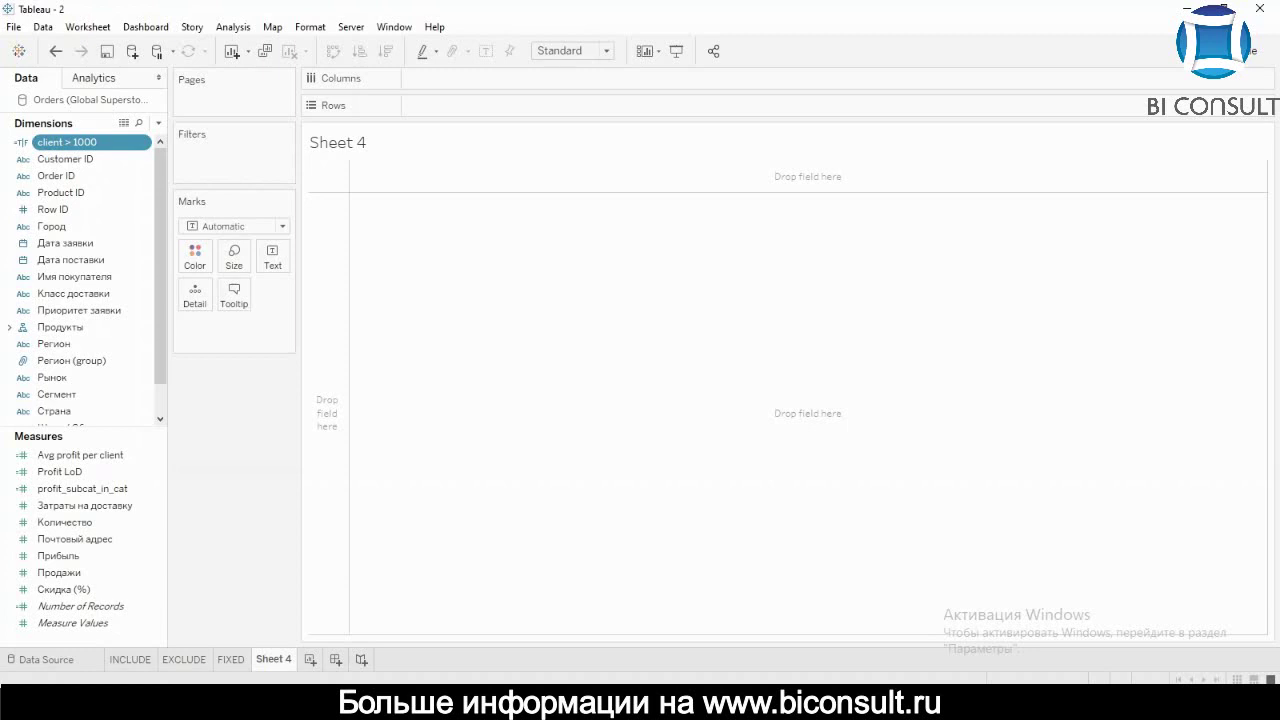
pyautogui.rightClick(93, 636)
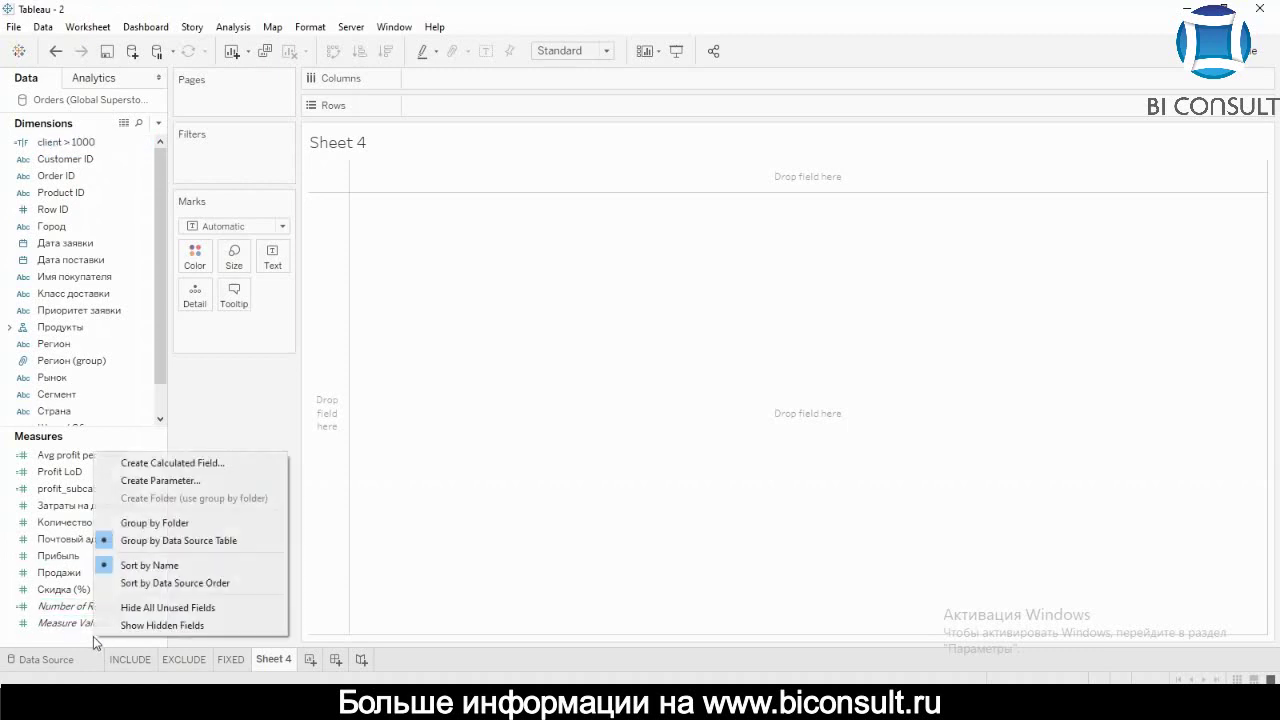
pyautogui.click(214, 463)
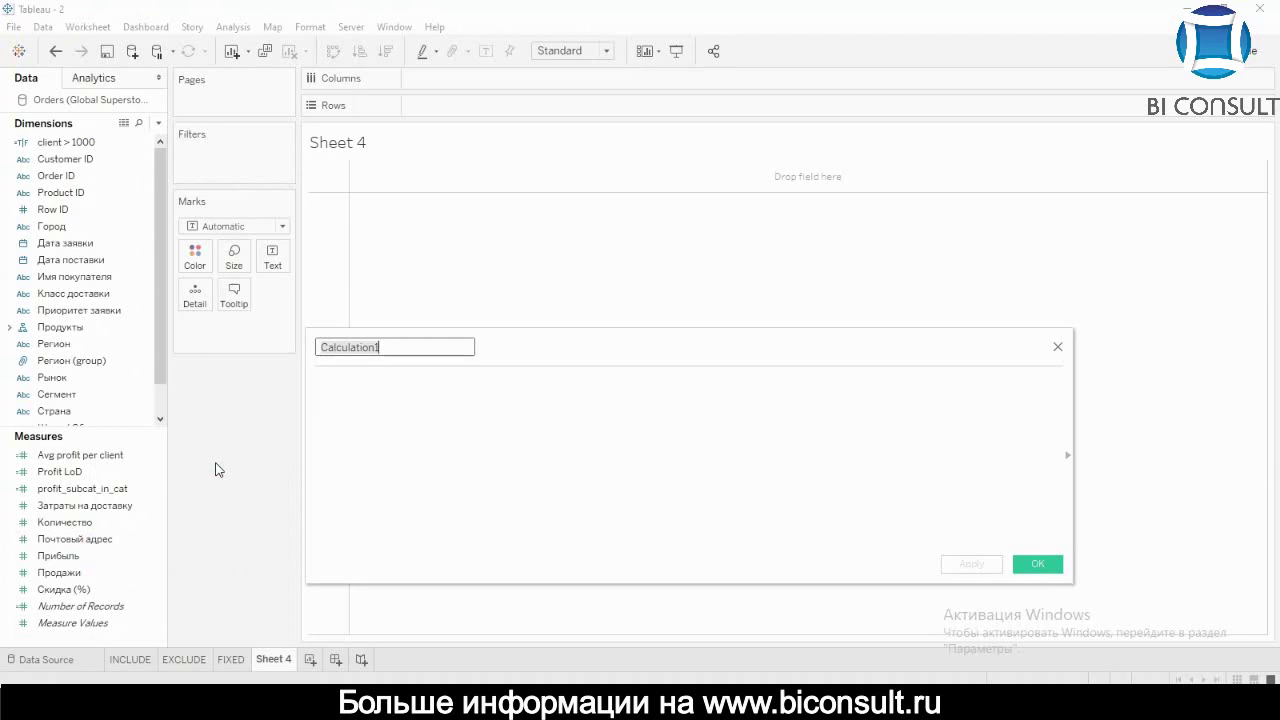
pyautogui.write('fir')
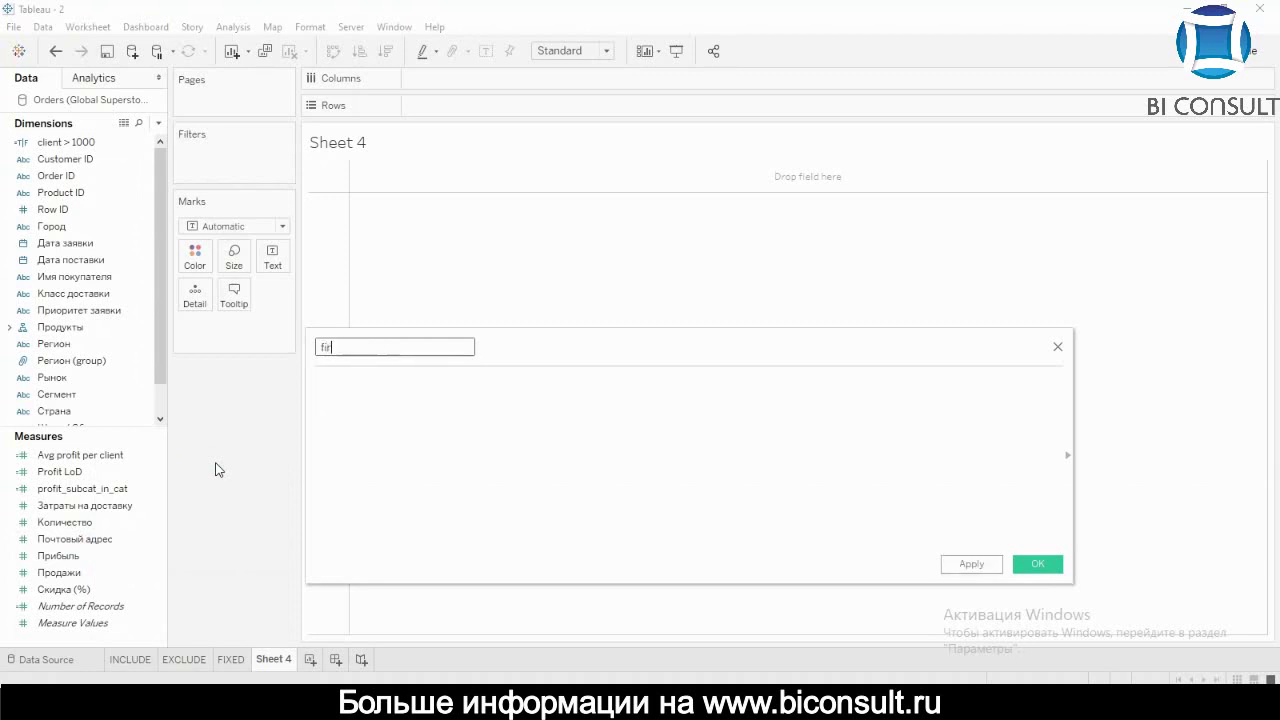
pyautogui.write('st buy')
pyautogui.click(356, 394)
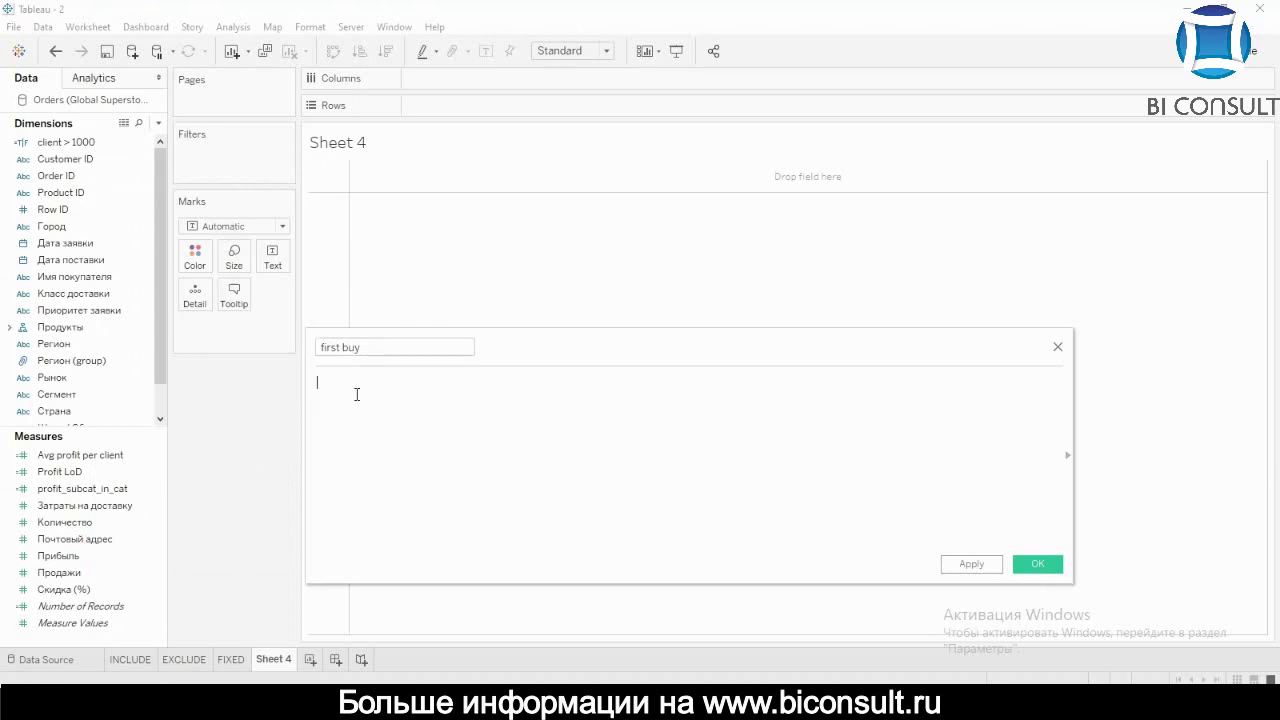
# Enter the formula {MIN(YEAR([Дата заявки]))} for the first buy field
pyautogui.write('{')
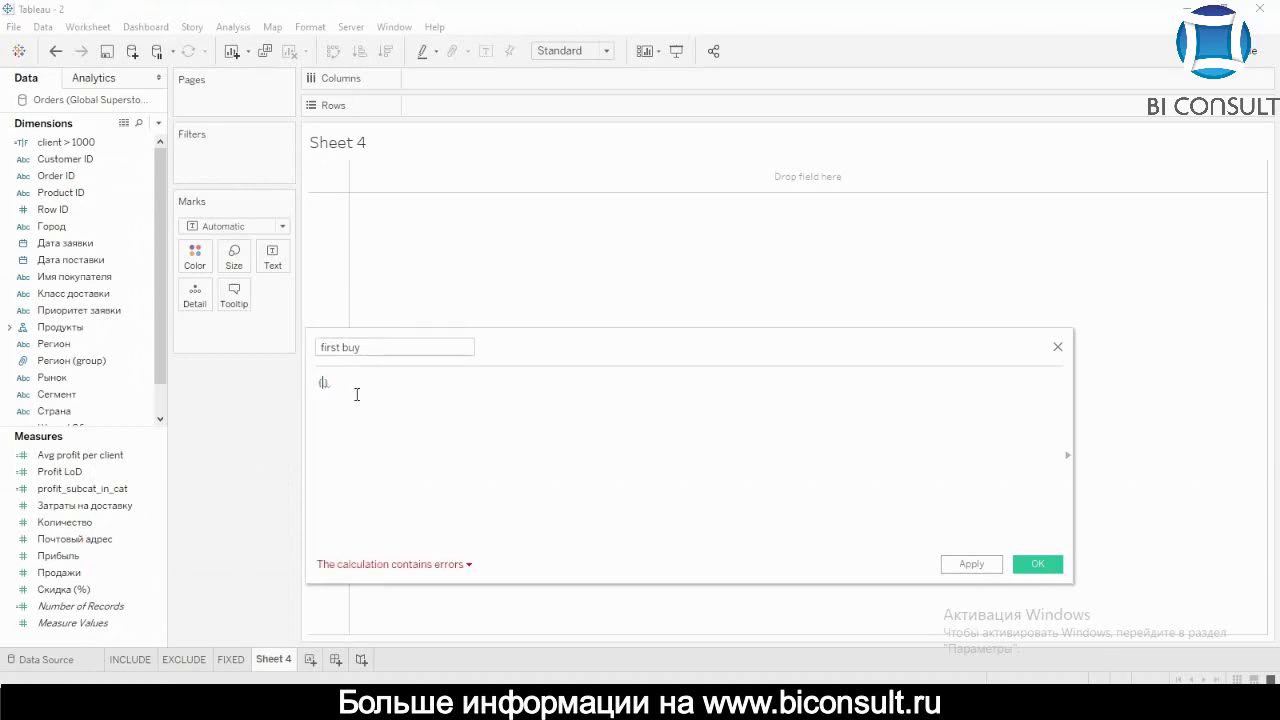
pyautogui.write('MIN')
pyautogui.press('Return')
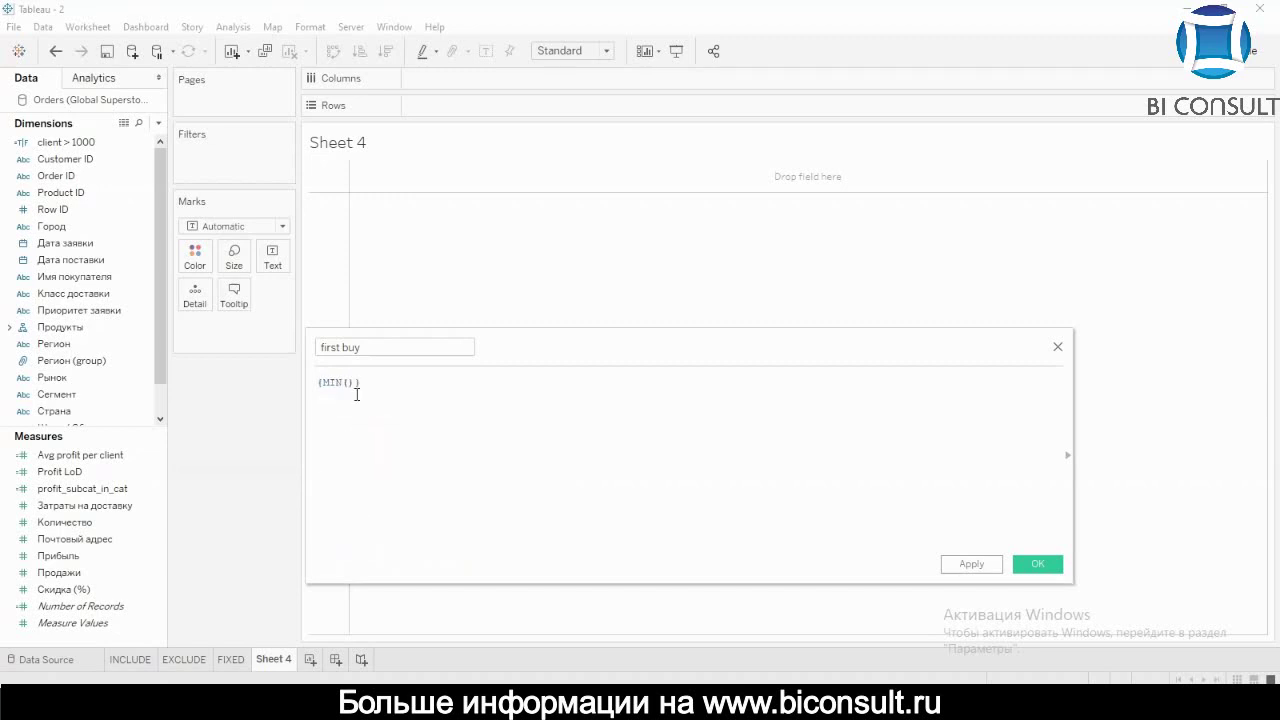
pyautogui.write('YEAR')
pyautogui.press('Return')
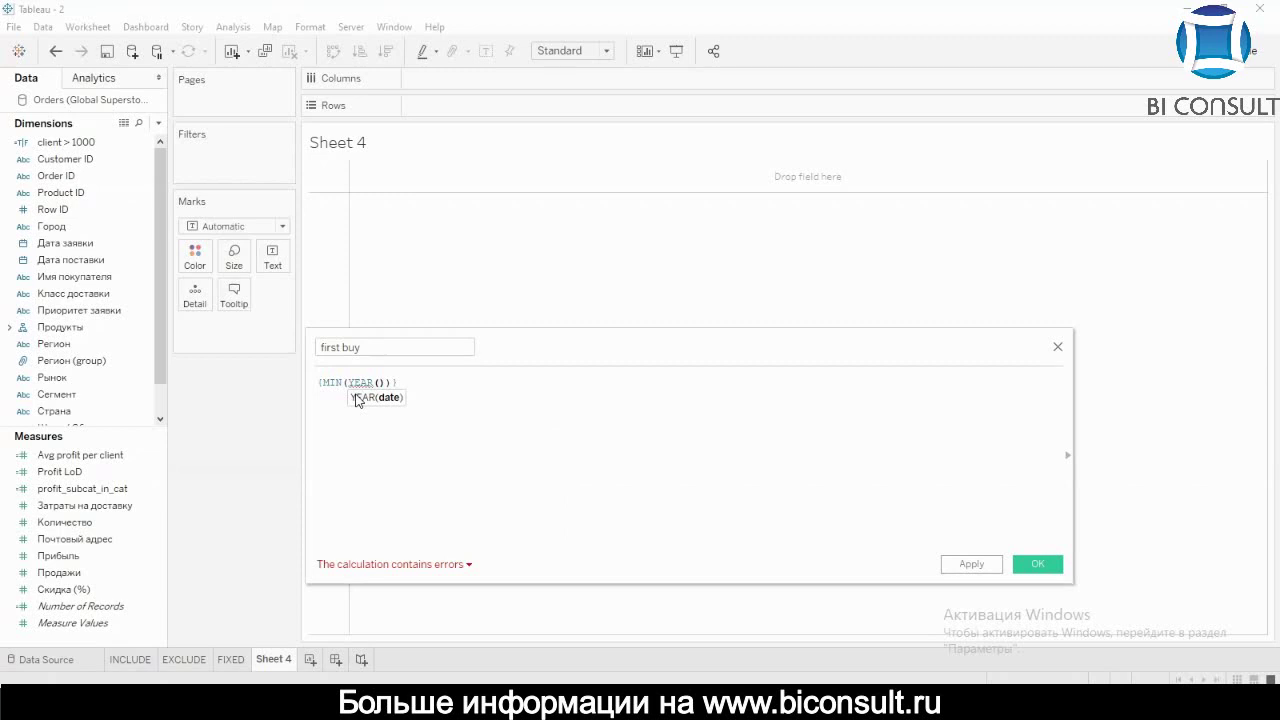
pyautogui.write('ord')
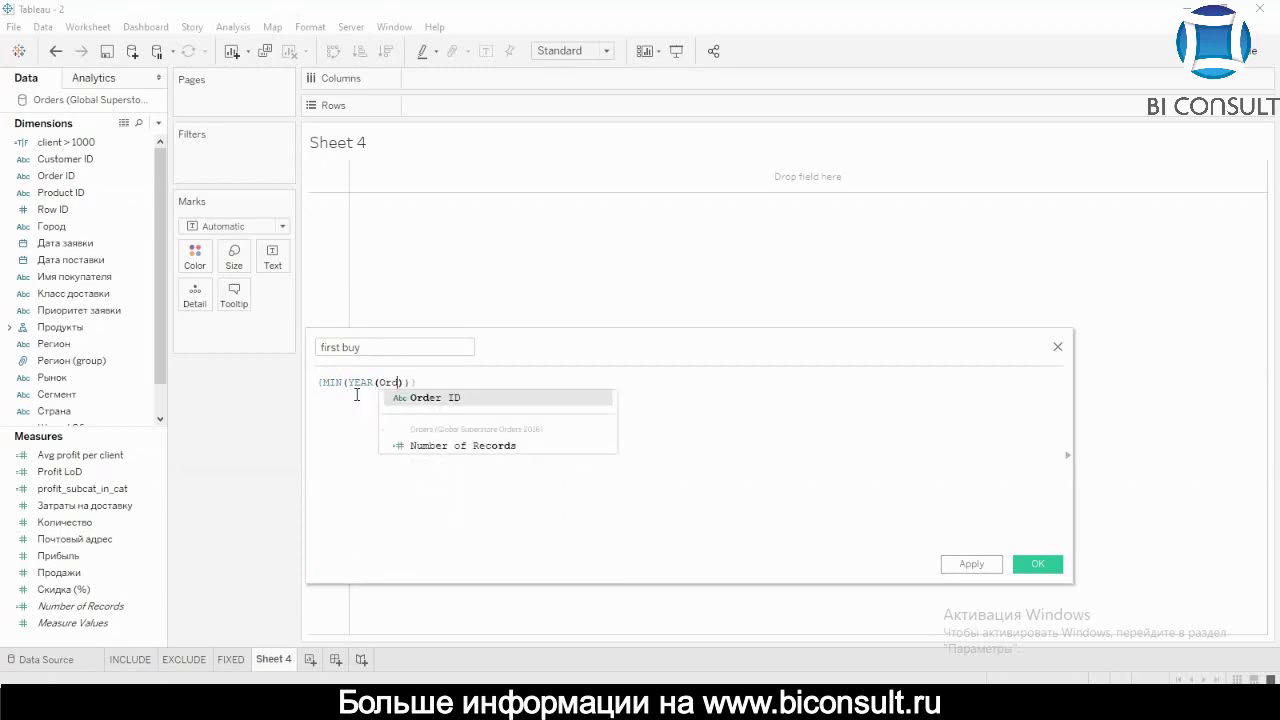
pyautogui.press('BackSpace')
pyautogui.press('BackSpace')
pyautogui.press('BackSpace')
pyautogui.write('Да')
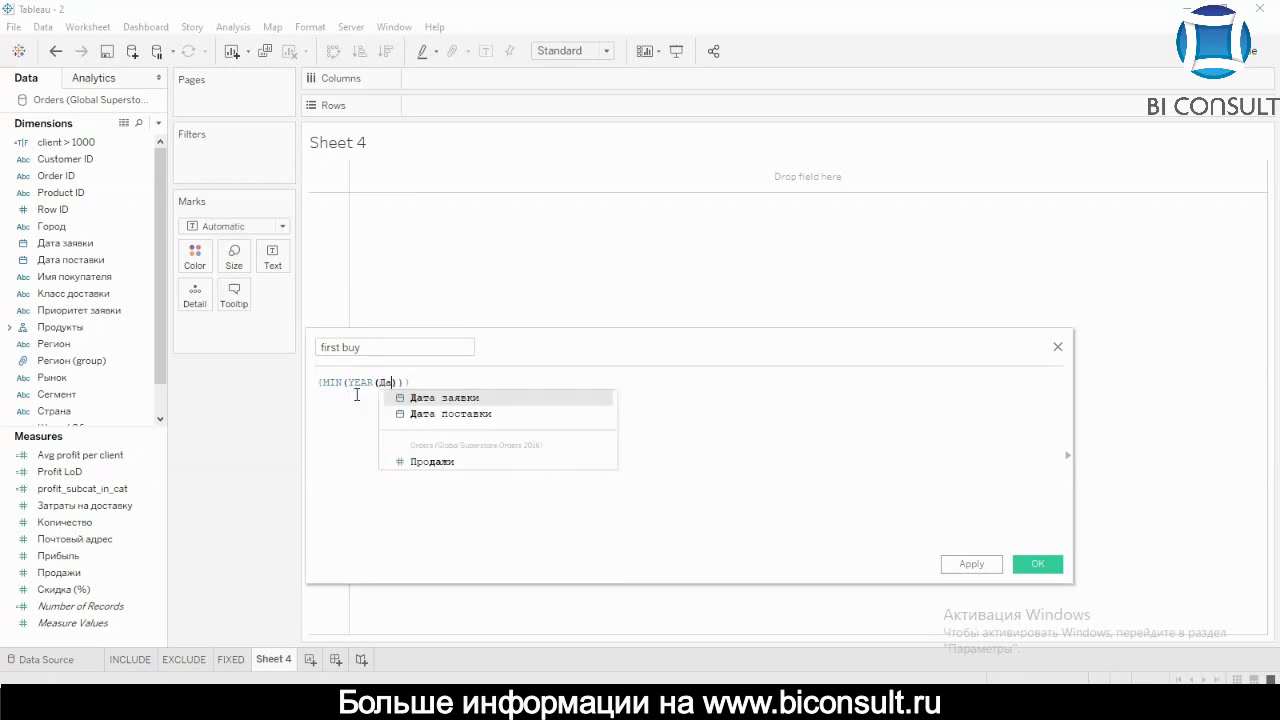
pyautogui.press('Return')
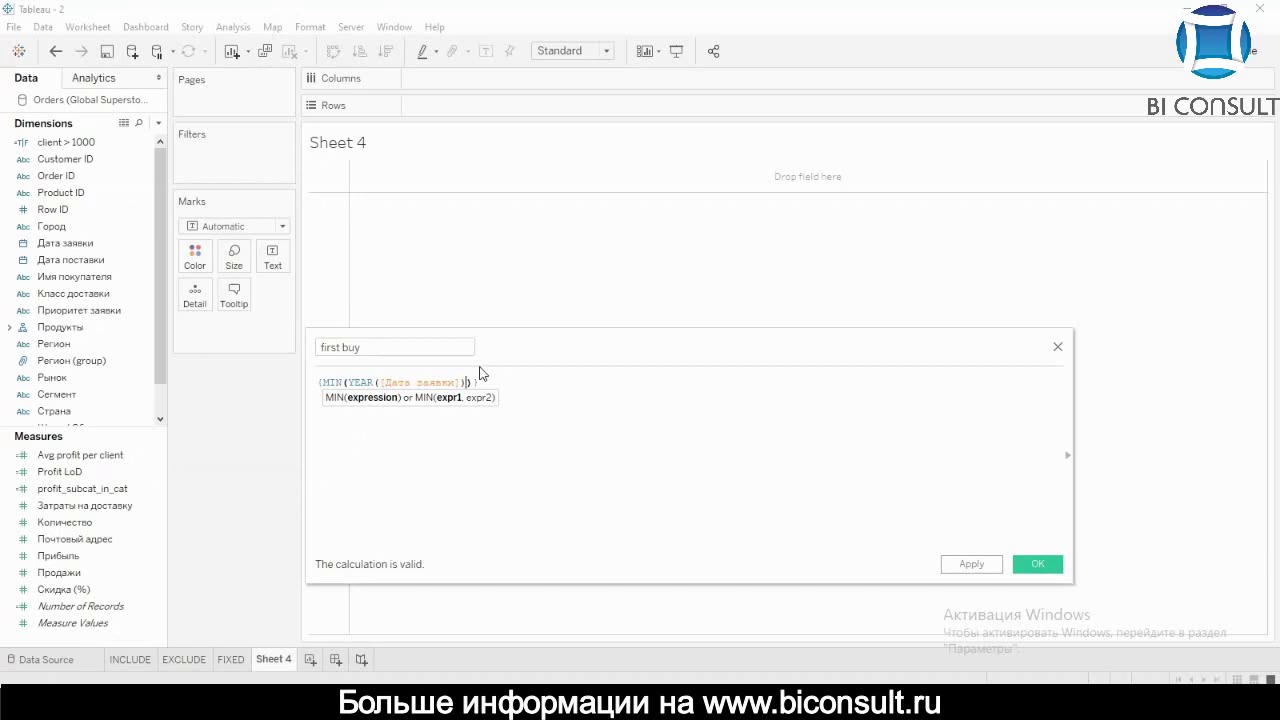
# Insert the FIXED keyword before the MIN function in the first buy formula
pyautogui.press('Left')
pyautogui.press('Left')
pyautogui.press('Left')
pyautogui.press('Left')
pyautogui.press('Left')
pyautogui.press('Left')
pyautogui.press('Left')
pyautogui.press('Left')
pyautogui.press('Left')
pyautogui.press('Left')
pyautogui.press('Left')
pyautogui.press('Left')
pyautogui.press('Left')
pyautogui.press('Left')
pyautogui.press('Left')
pyautogui.press('Left')
pyautogui.press('Left')
pyautogui.press('Left')
pyautogui.press('Left')
pyautogui.press('Left')
pyautogui.press('Left')
pyautogui.press('Left')
pyautogui.press('Left')
pyautogui.press('Left')
pyautogui.press('Left')
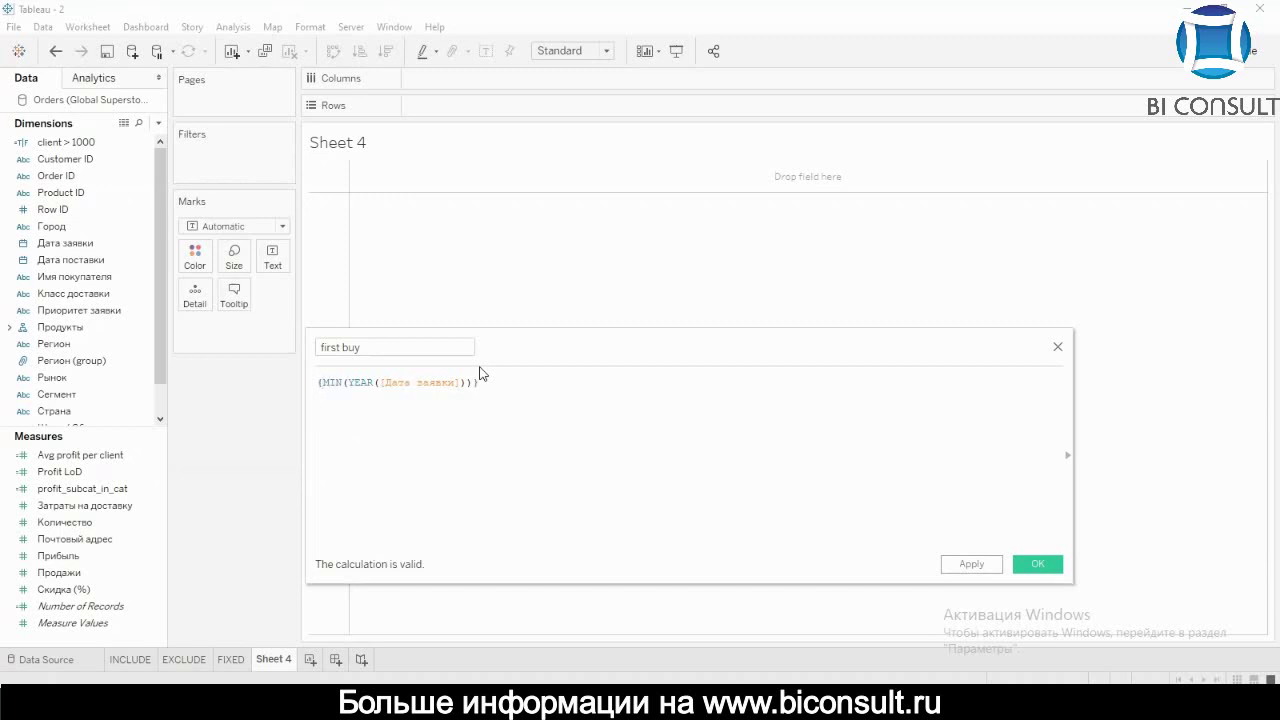
pyautogui.write('АШЧУ')
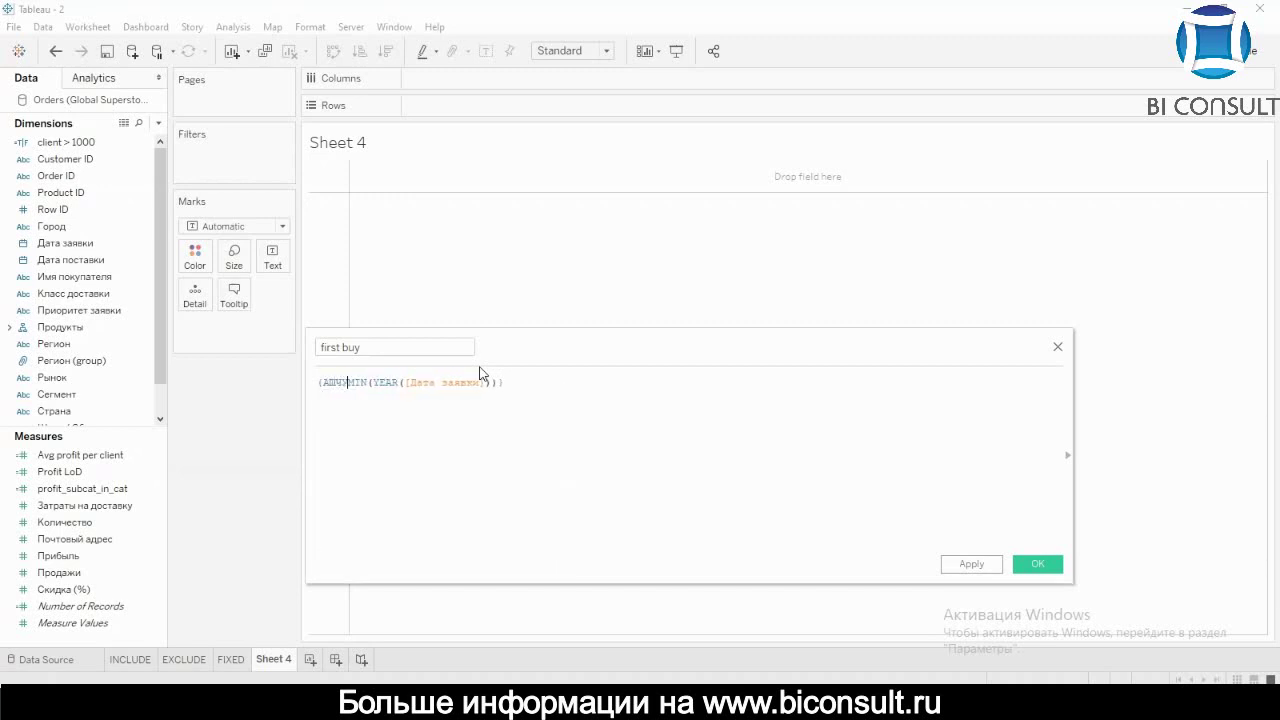
pyautogui.press('BackSpace')
pyautogui.press('BackSpace')
pyautogui.press('BackSpace')
pyautogui.press('BackSpace')
pyautogui.write('FI')
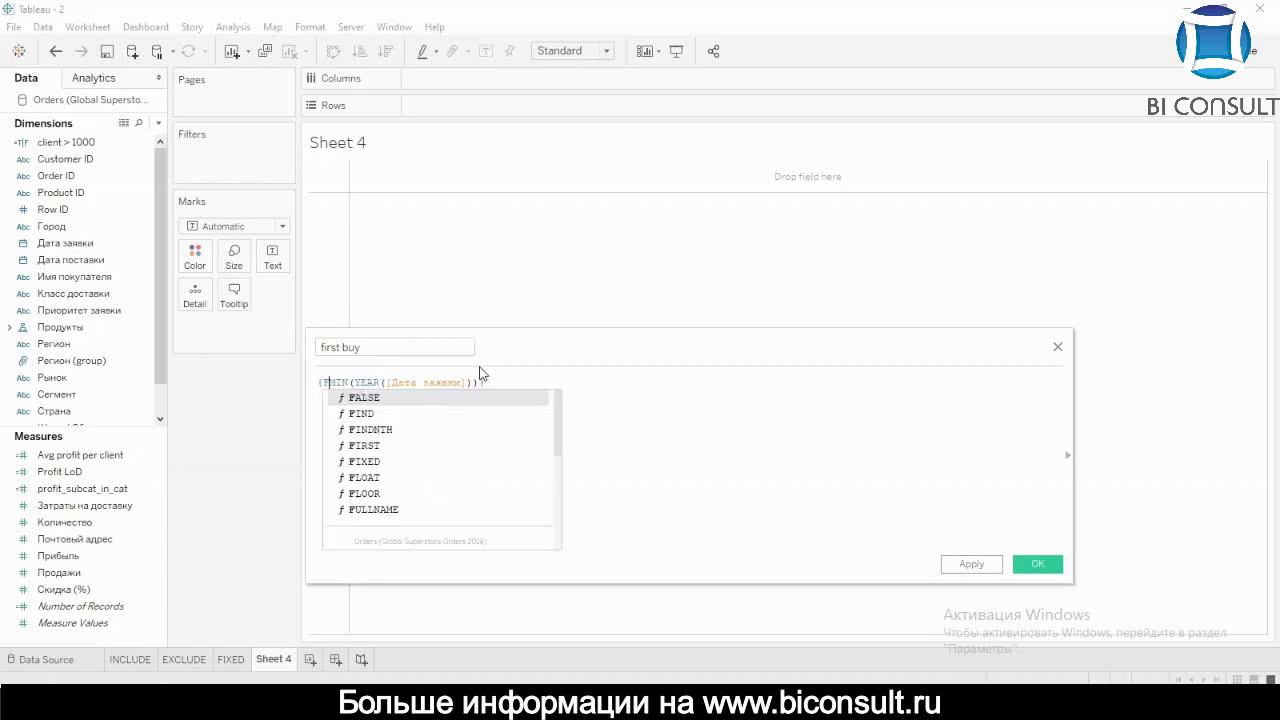
pyautogui.write('XED :')
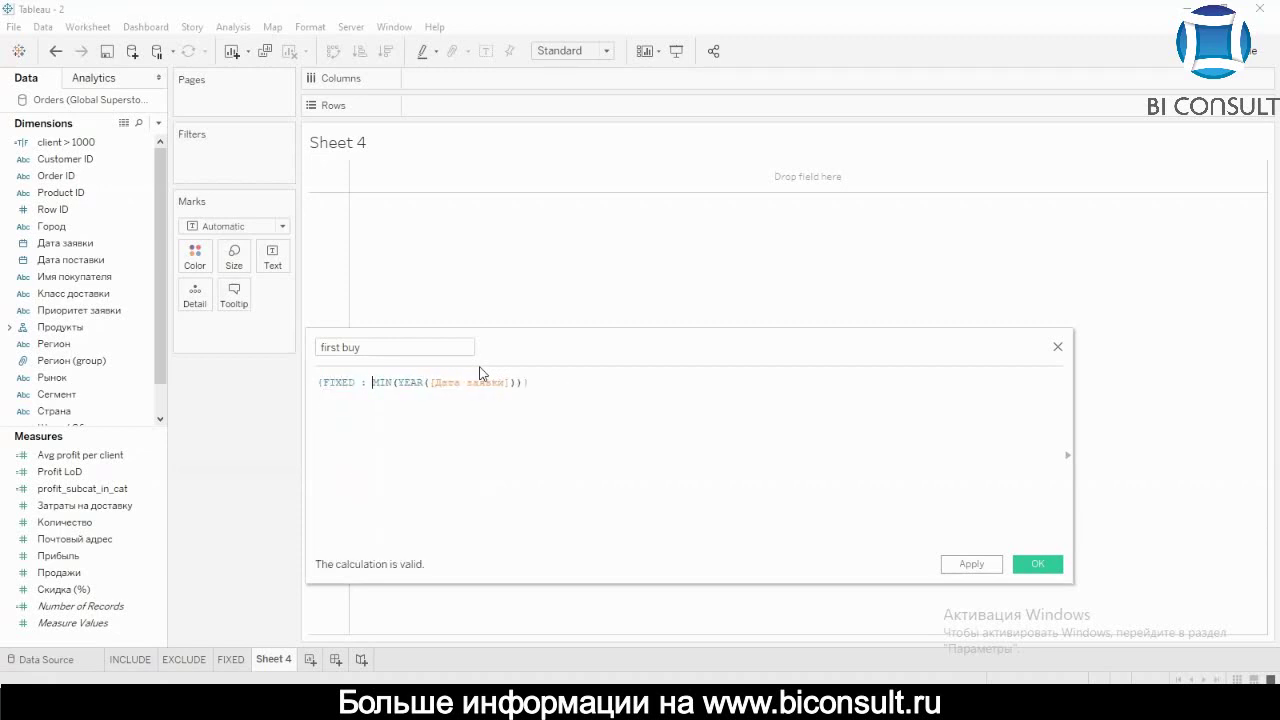
# Complete the first buy formula as {FIXED [Customer ID] : MIN(YEAR([Дата заявки]))} and save the field
pyautogui.press('BackSpace')
pyautogui.press('BackSpace')
pyautogui.write('[Cus')
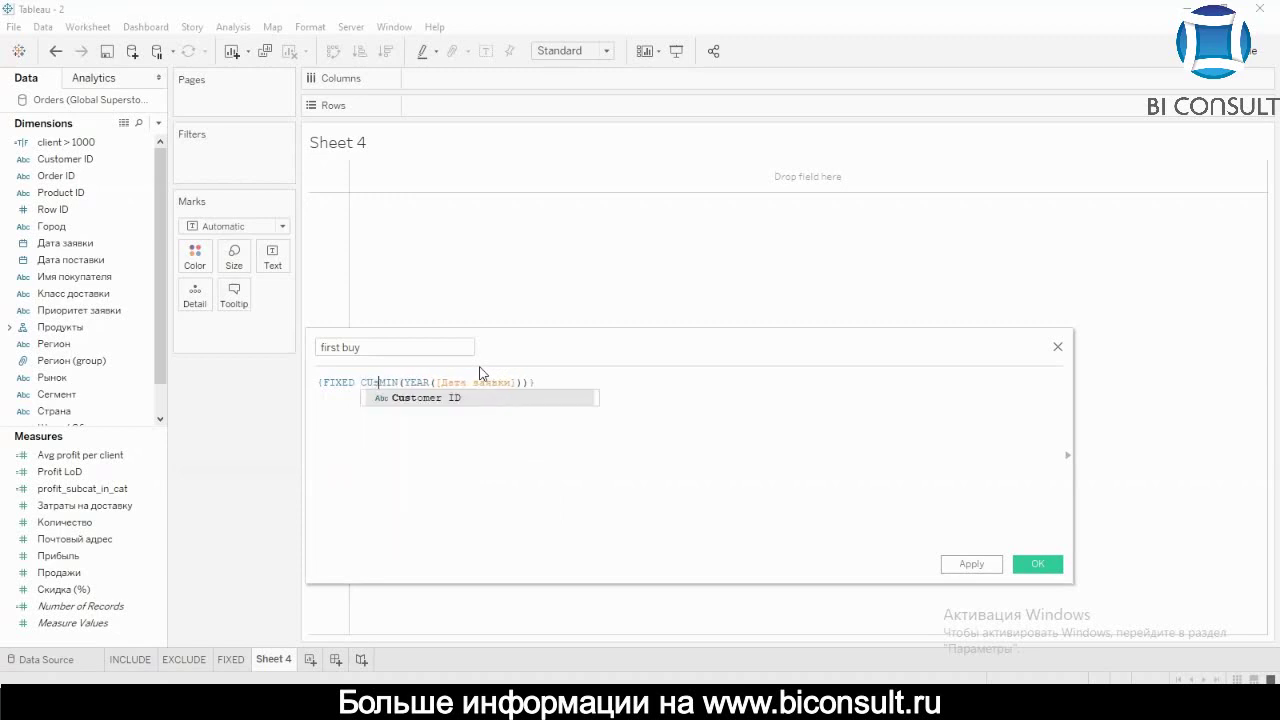
pyautogui.press('Return')
pyautogui.write(':')
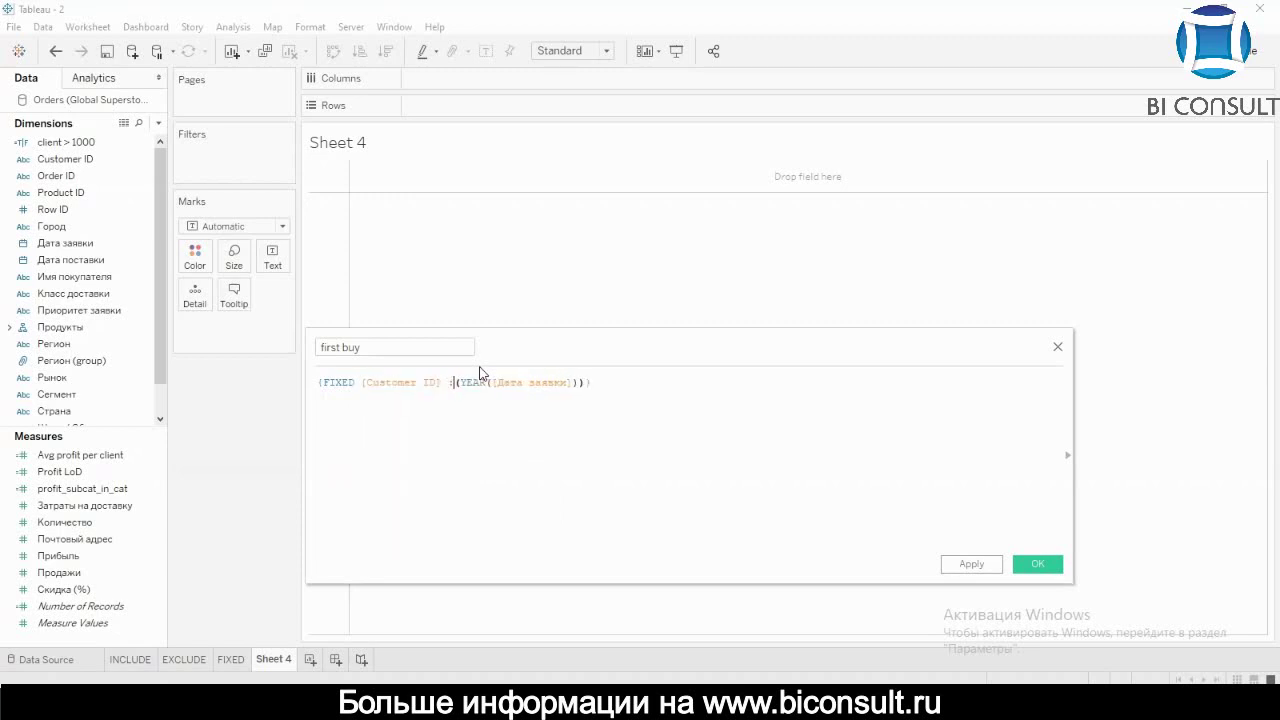
pyautogui.write('MIN')
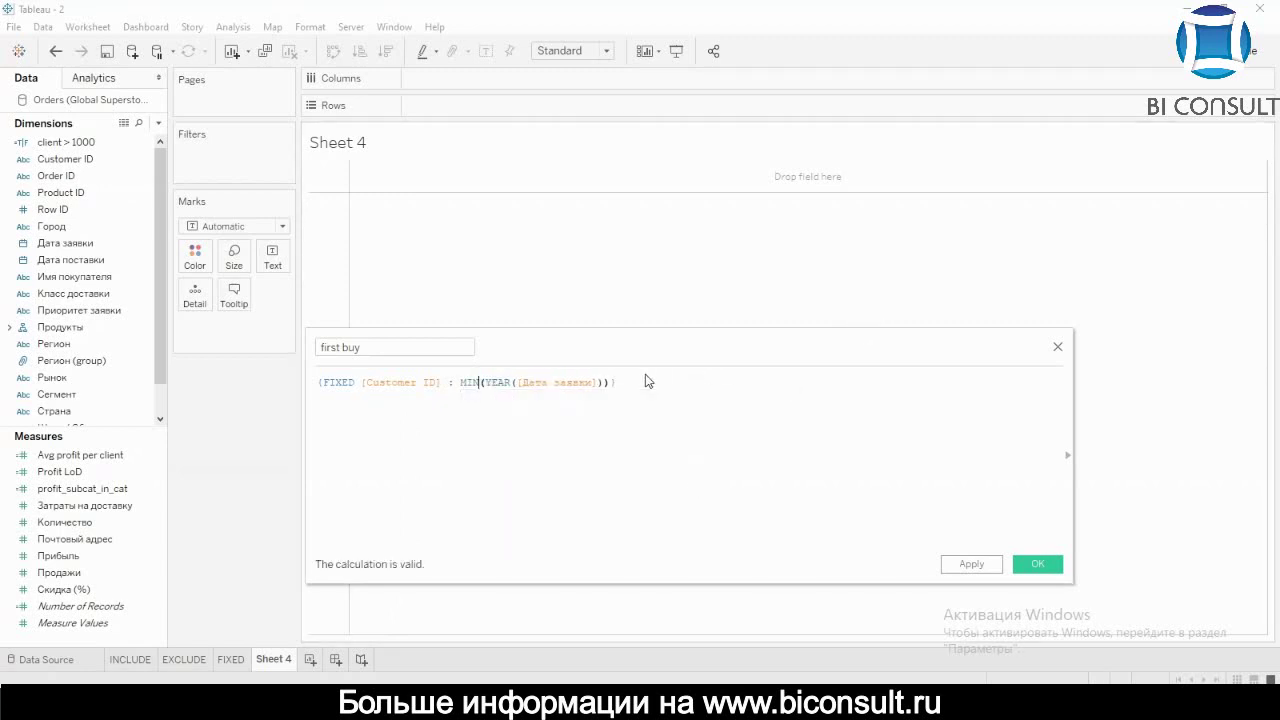
pyautogui.click(1035, 564)
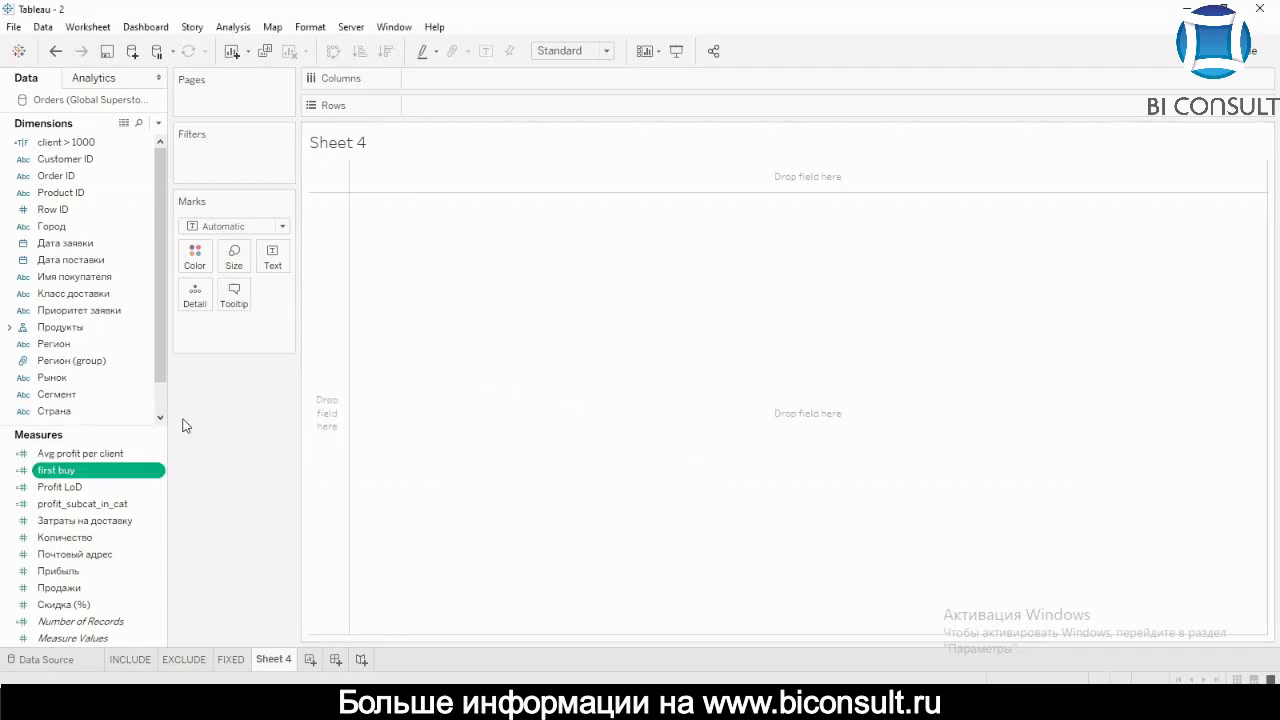
pyautogui.doubleClick(60, 470)
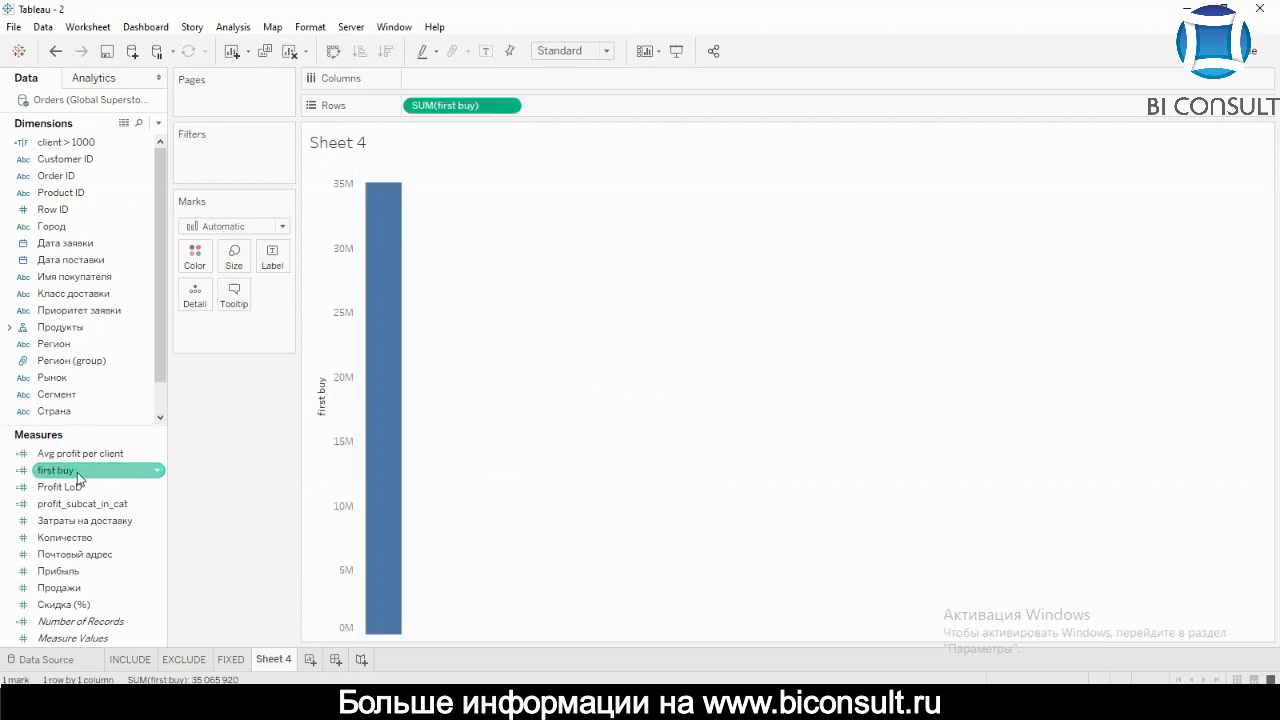
pyautogui.moveTo(445, 105); pyautogui.dragTo(280, 251)
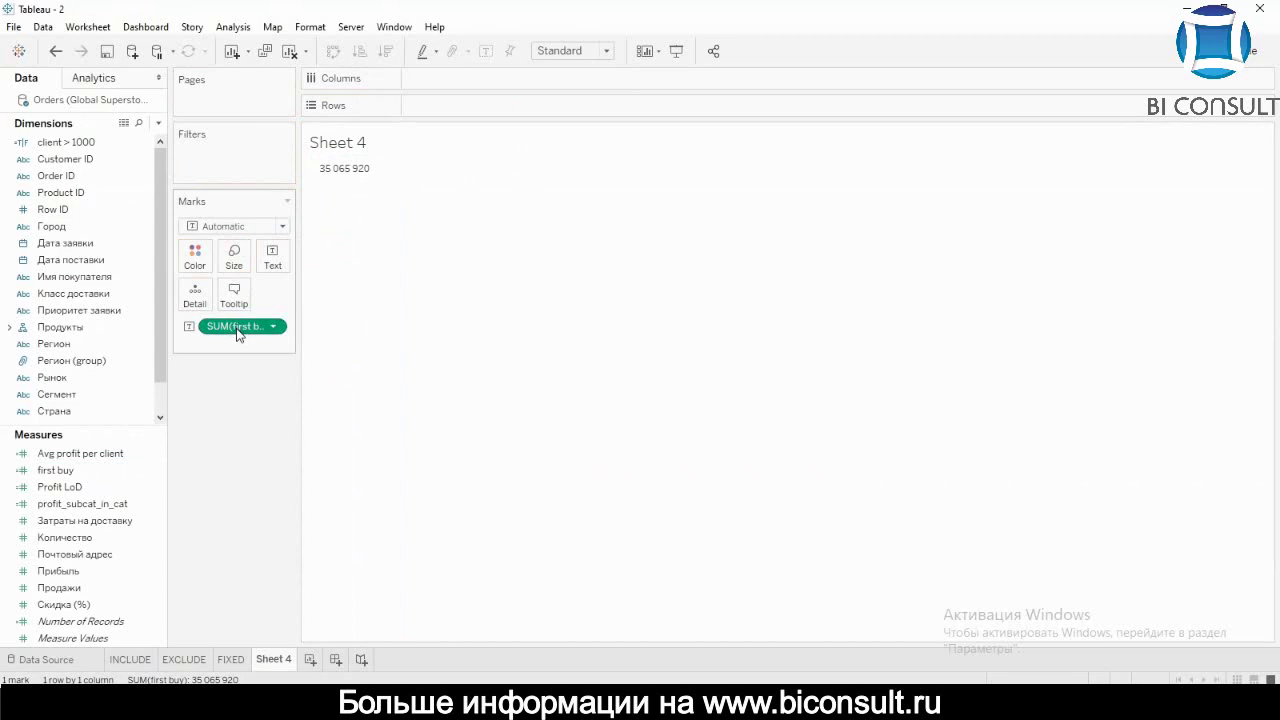
pyautogui.moveTo(237, 333); pyautogui.dragTo(98, 350)
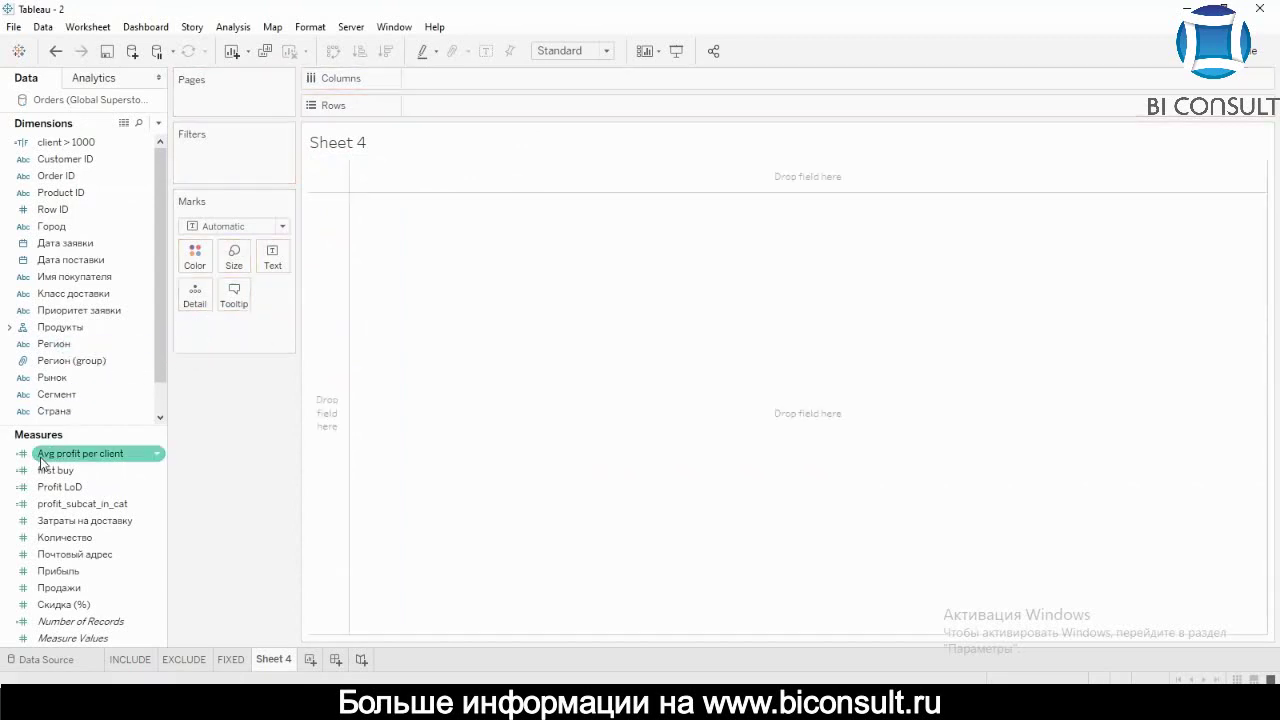
# Turn the first buy measure into a dimension
pyautogui.rightClick(40, 476)
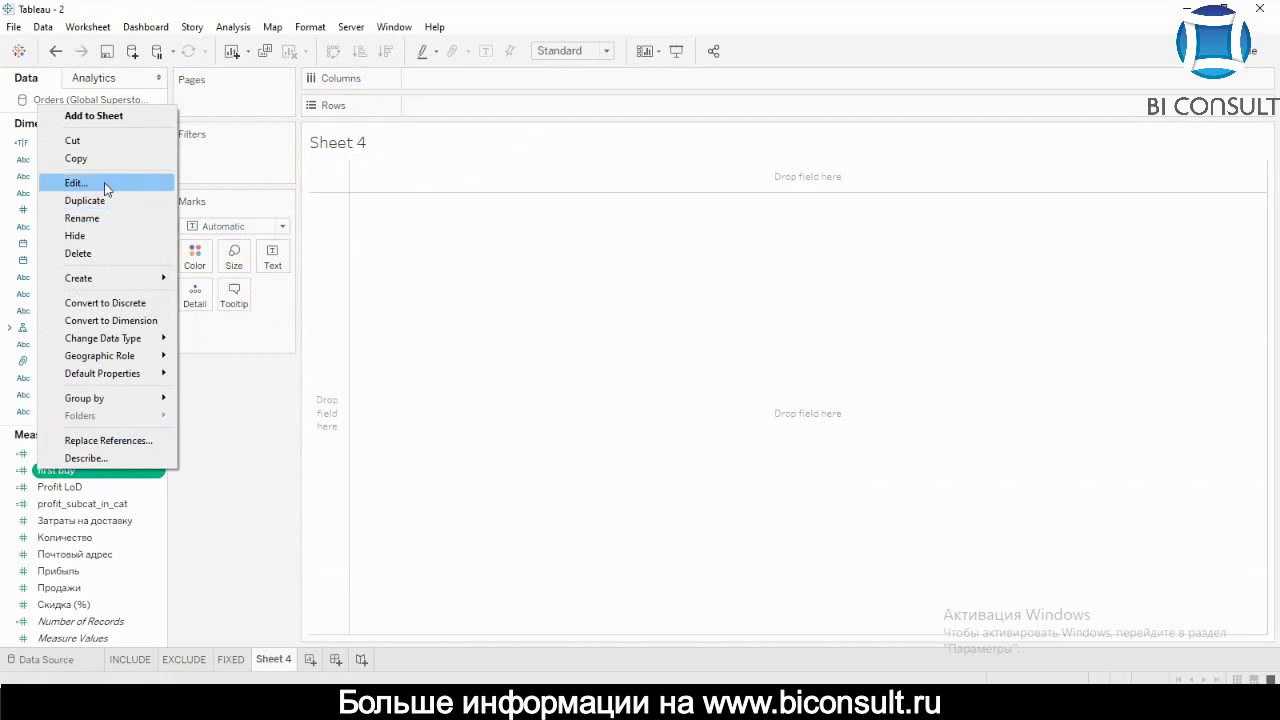
pyautogui.click(68, 472)
pyautogui.click(76, 487)
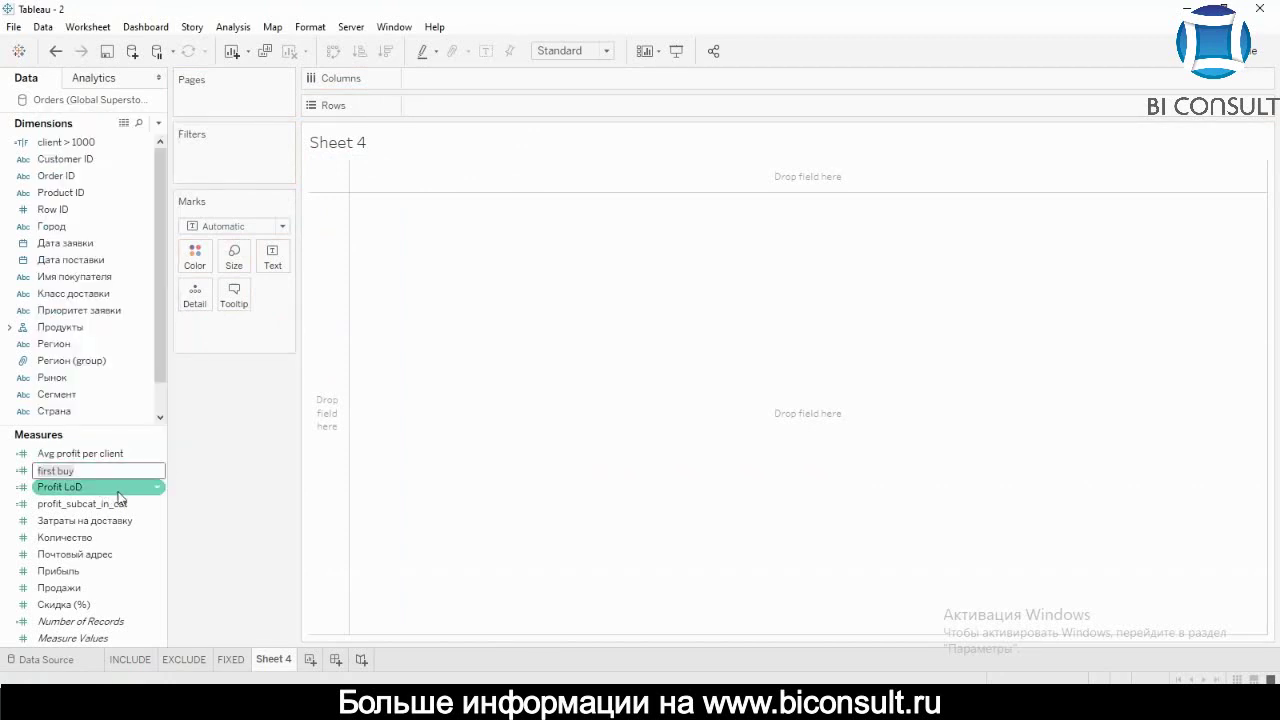
pyautogui.moveTo(81, 471); pyautogui.dragTo(109, 314)
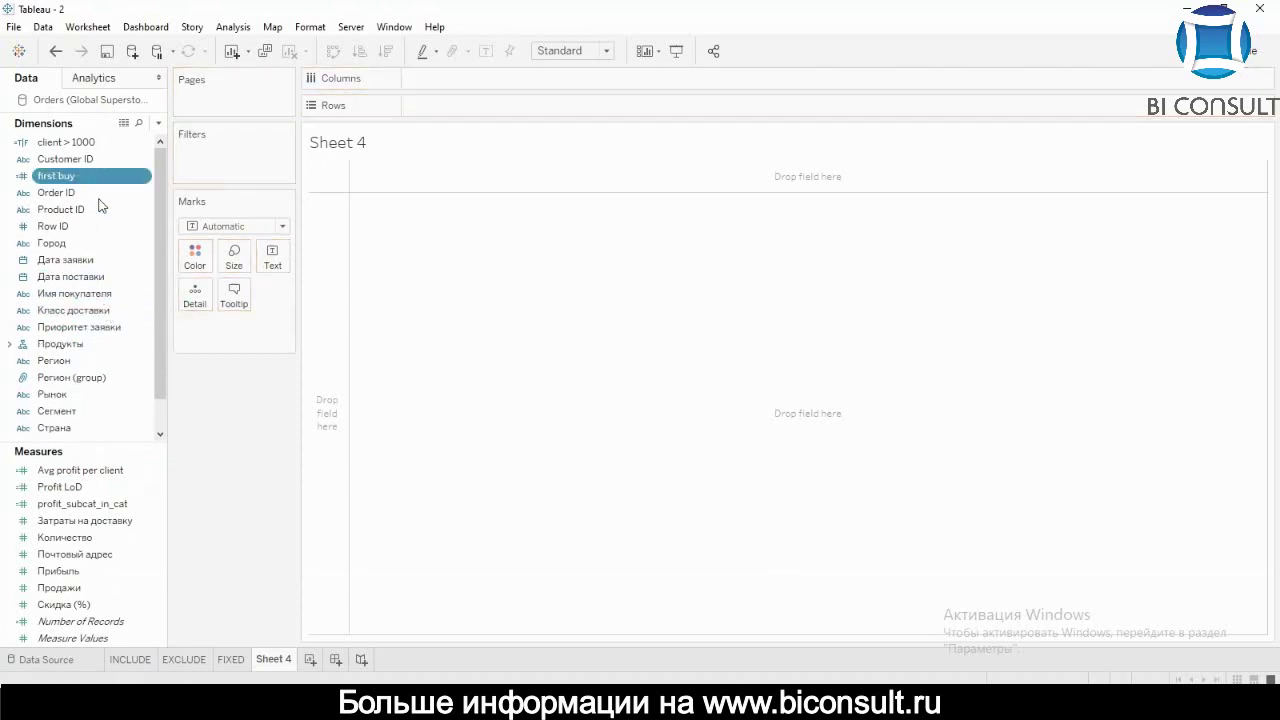
# Break the new sheet into rows by first buy and show Прибыль and Продажи as text values
pyautogui.doubleClick(97, 182)
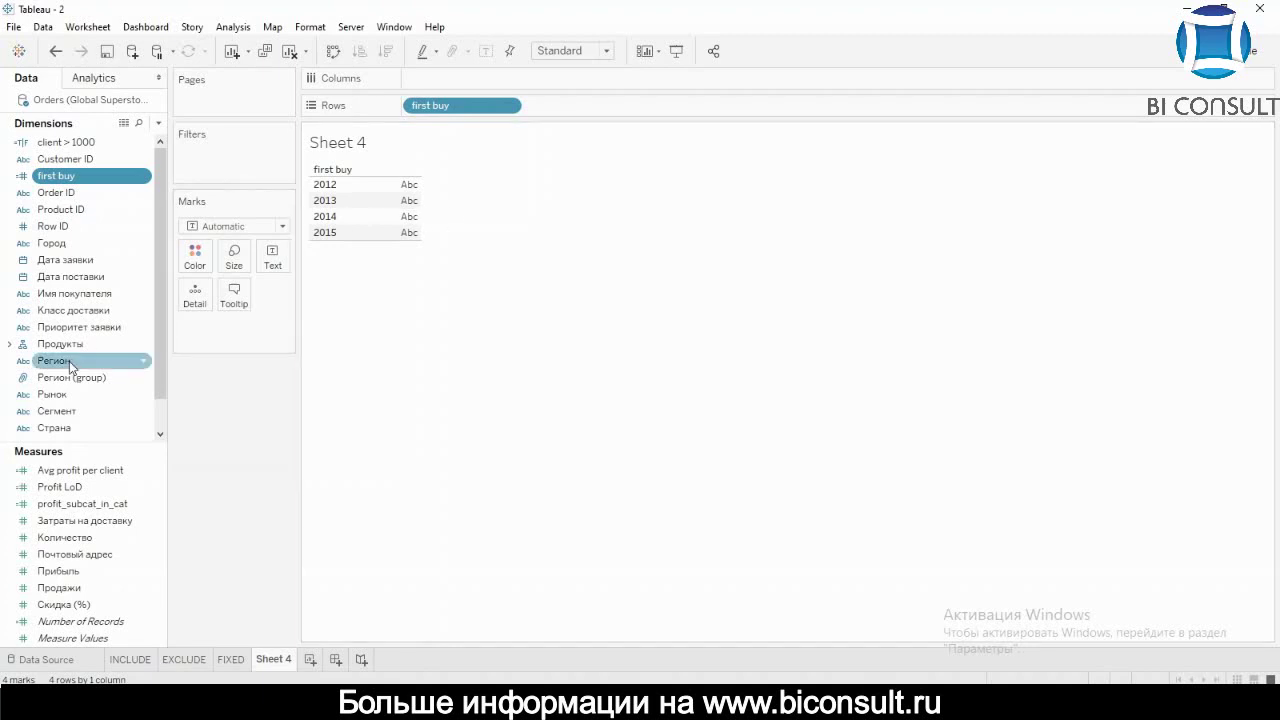
pyautogui.doubleClick(99, 572)
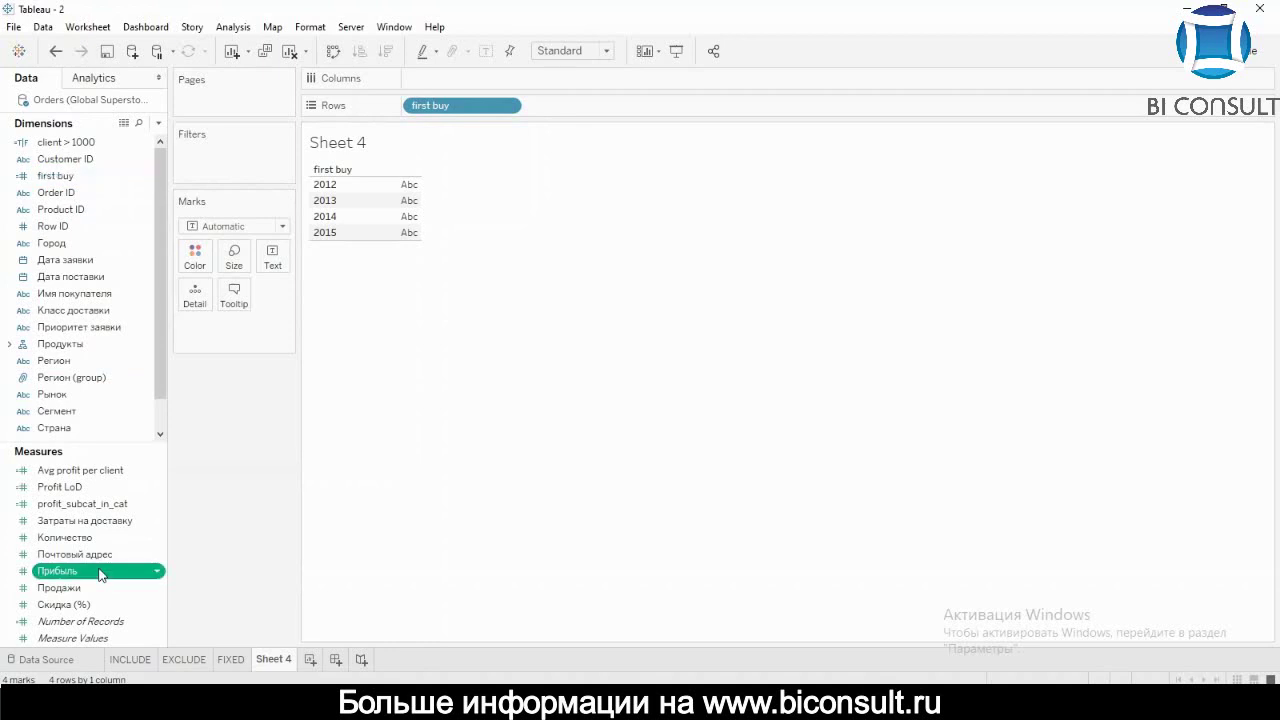
pyautogui.doubleClick(85, 589)
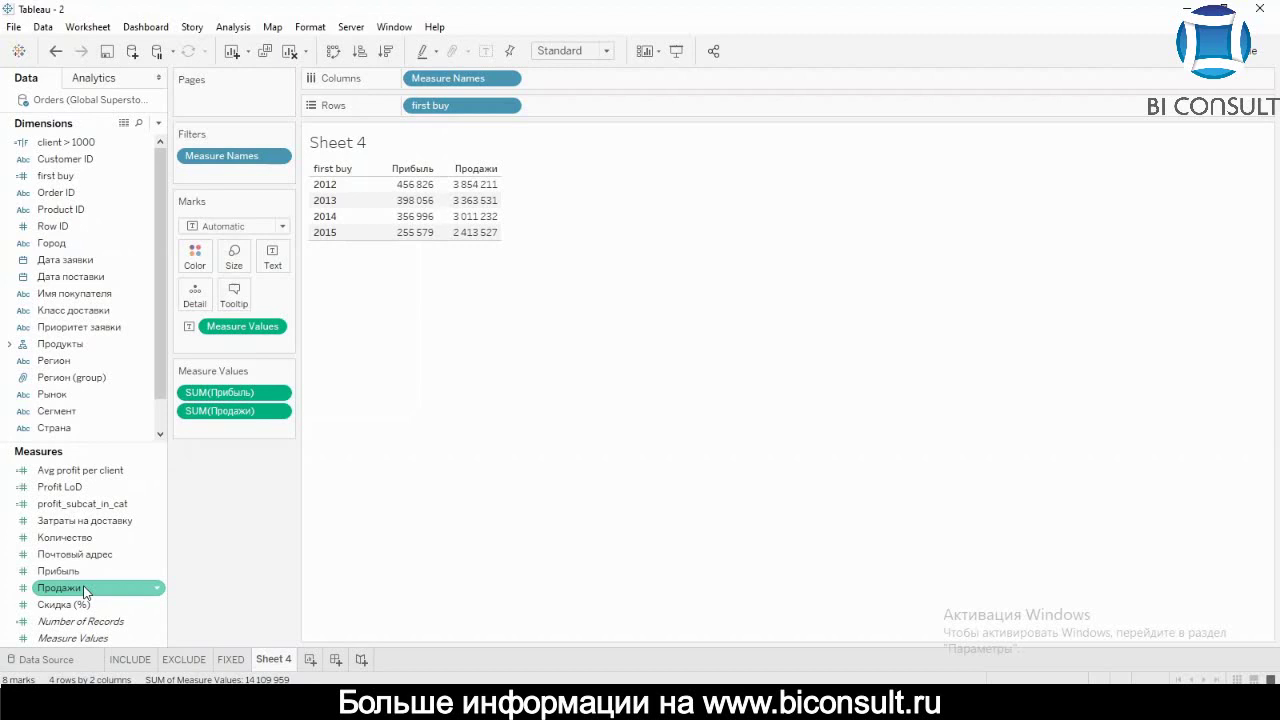
# Rename the Sheet 4 worksheet as "first buy"
pyautogui.doubleClick(267, 659)
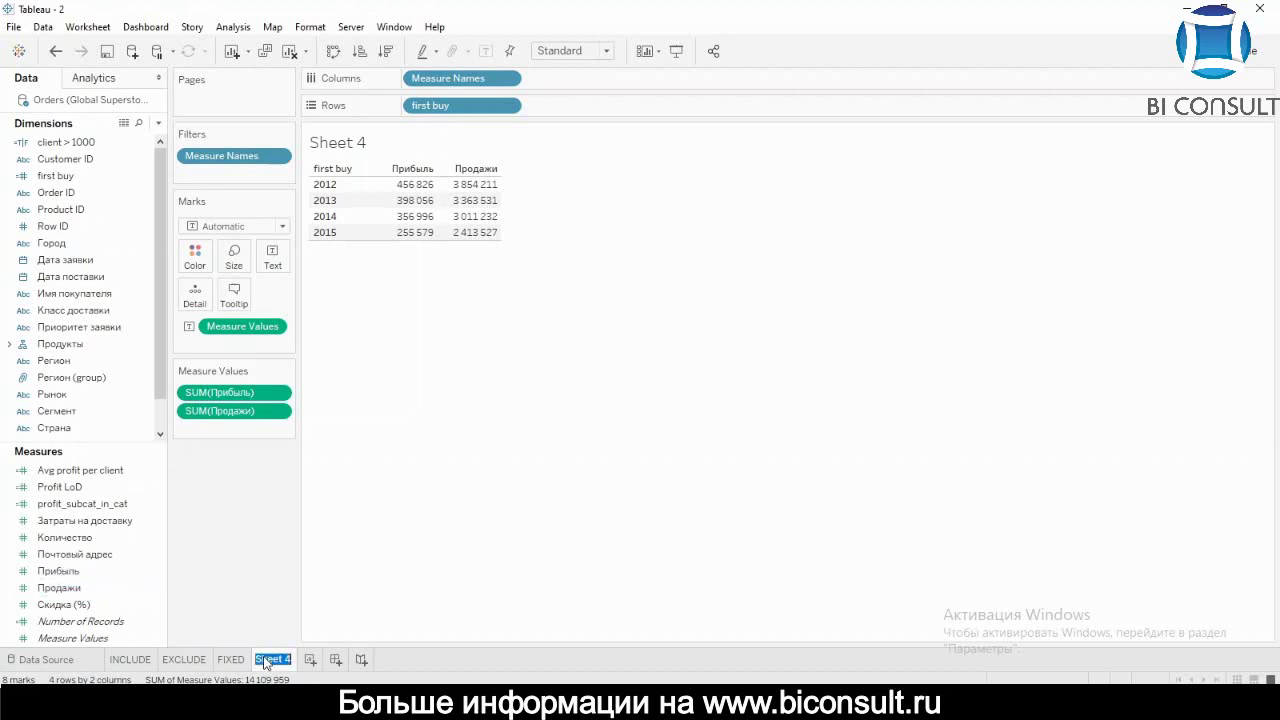
pyautogui.write('first buy')
pyautogui.press('Return')
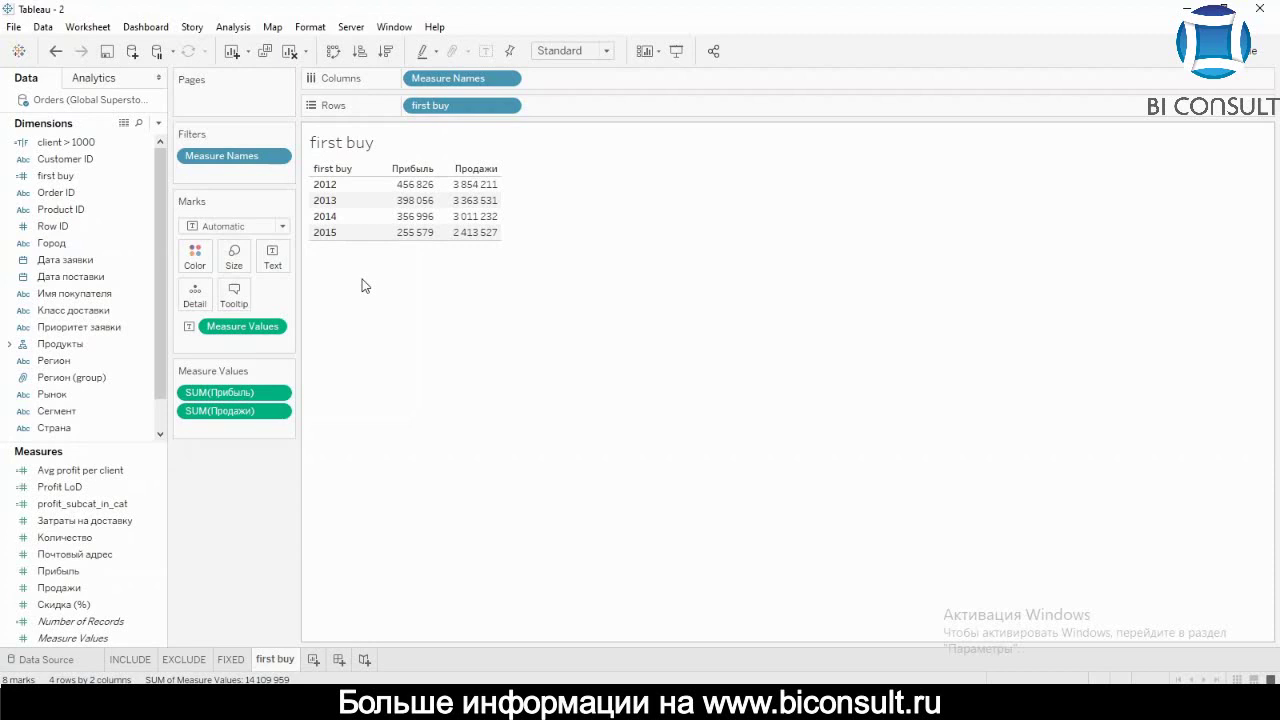
# Switch to the Google Chrome window with the Справка page
pyautogui.moveTo(530, 705)
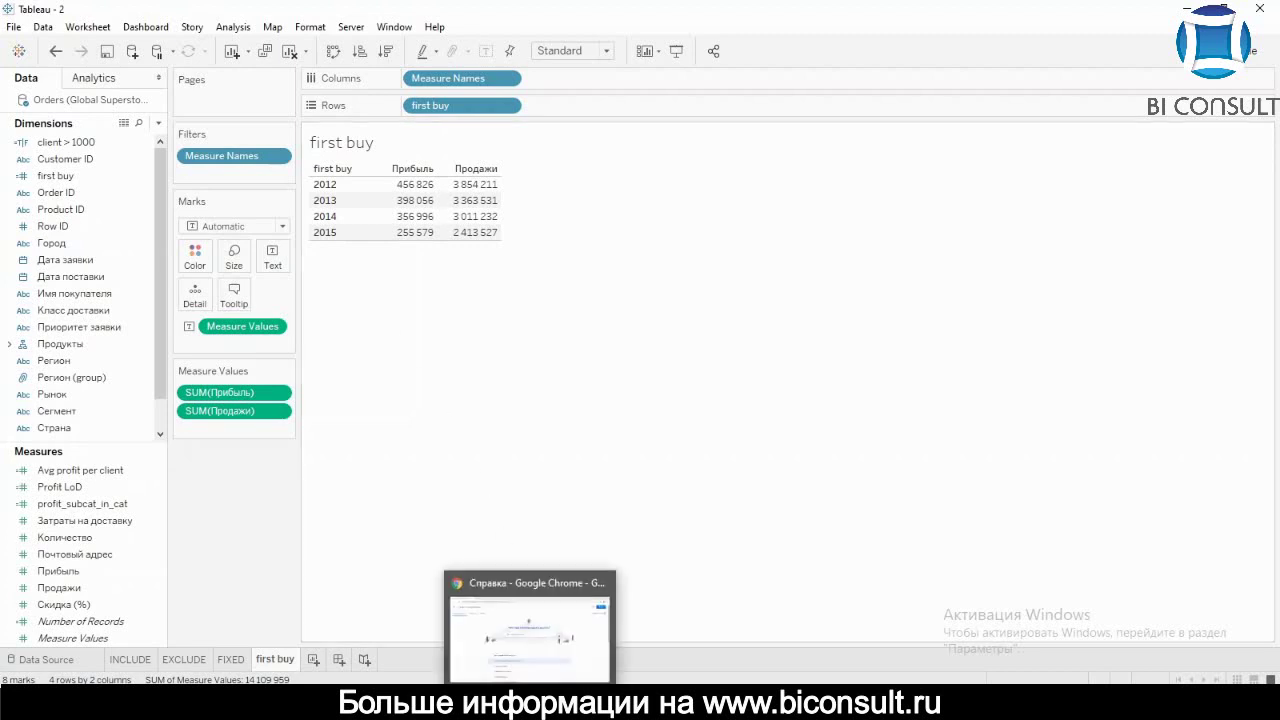
pyautogui.click(530, 630)
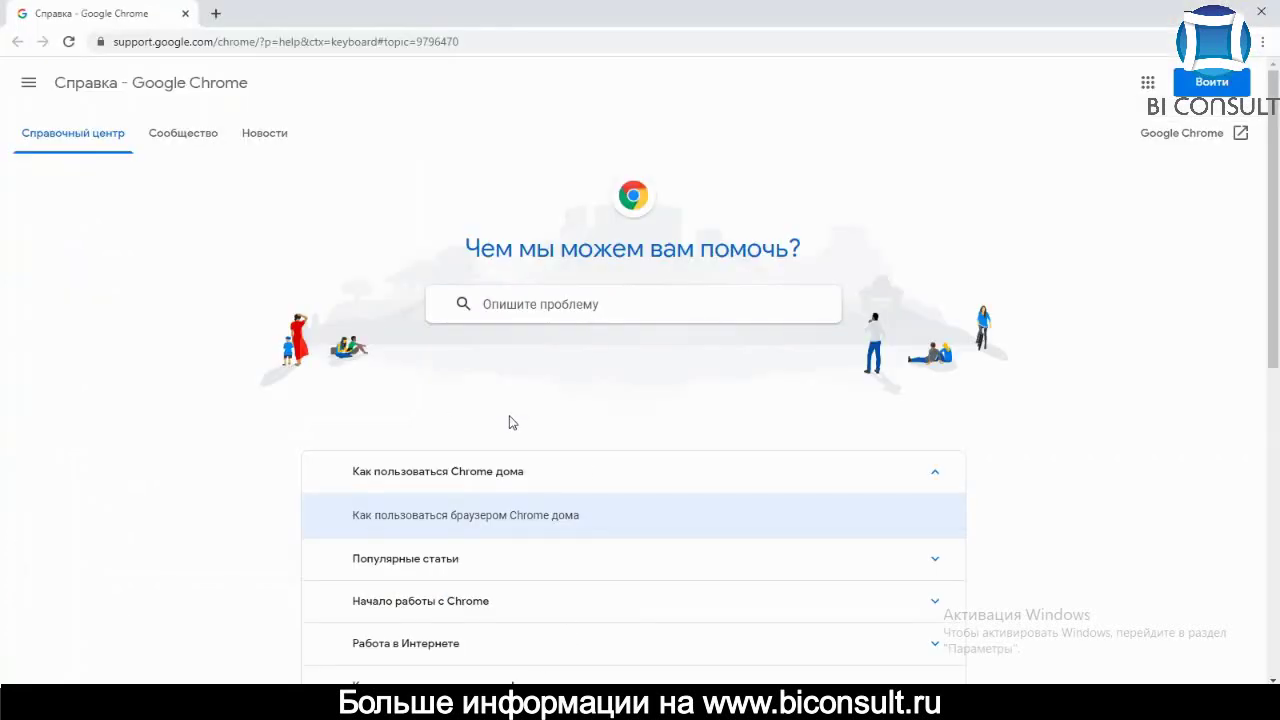
# Switch back to Tableau, show a filter for the plain SUM(Прибыль) measure on the EXCLUDE sheet and place its card below the measure values
pyautogui.hotkey('alt', 'Tab')
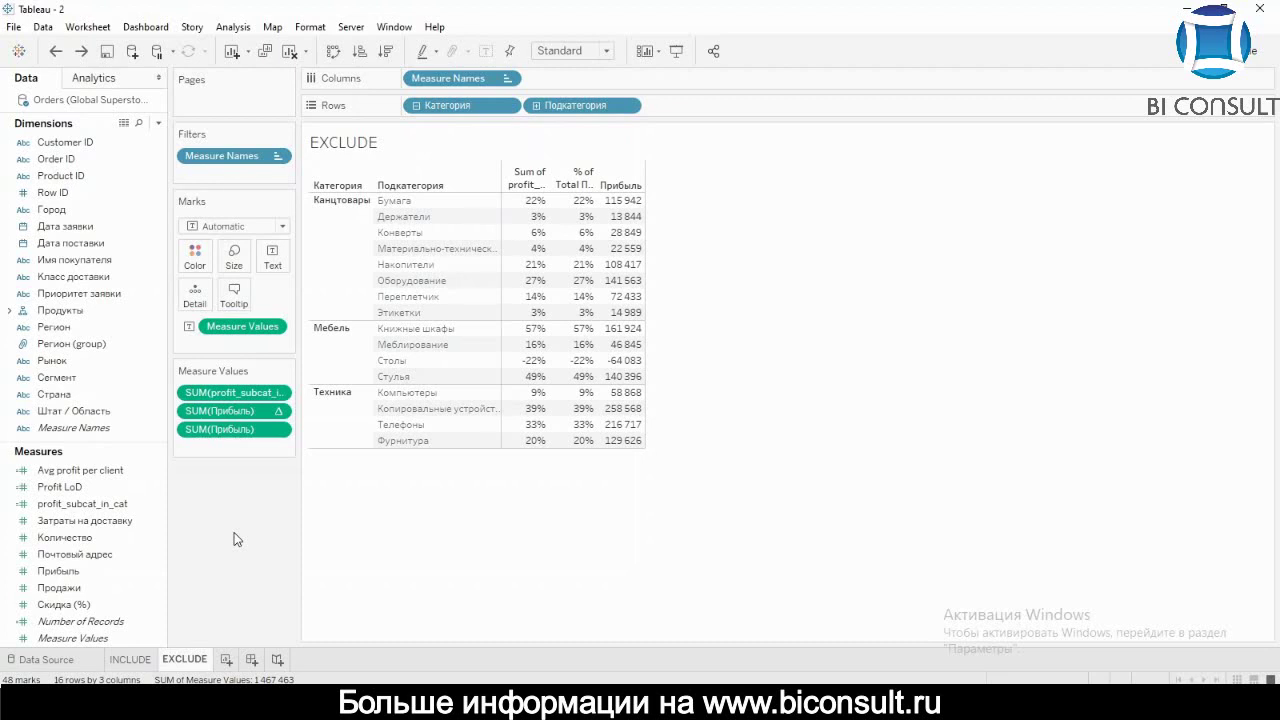
pyautogui.rightClick(202, 432)
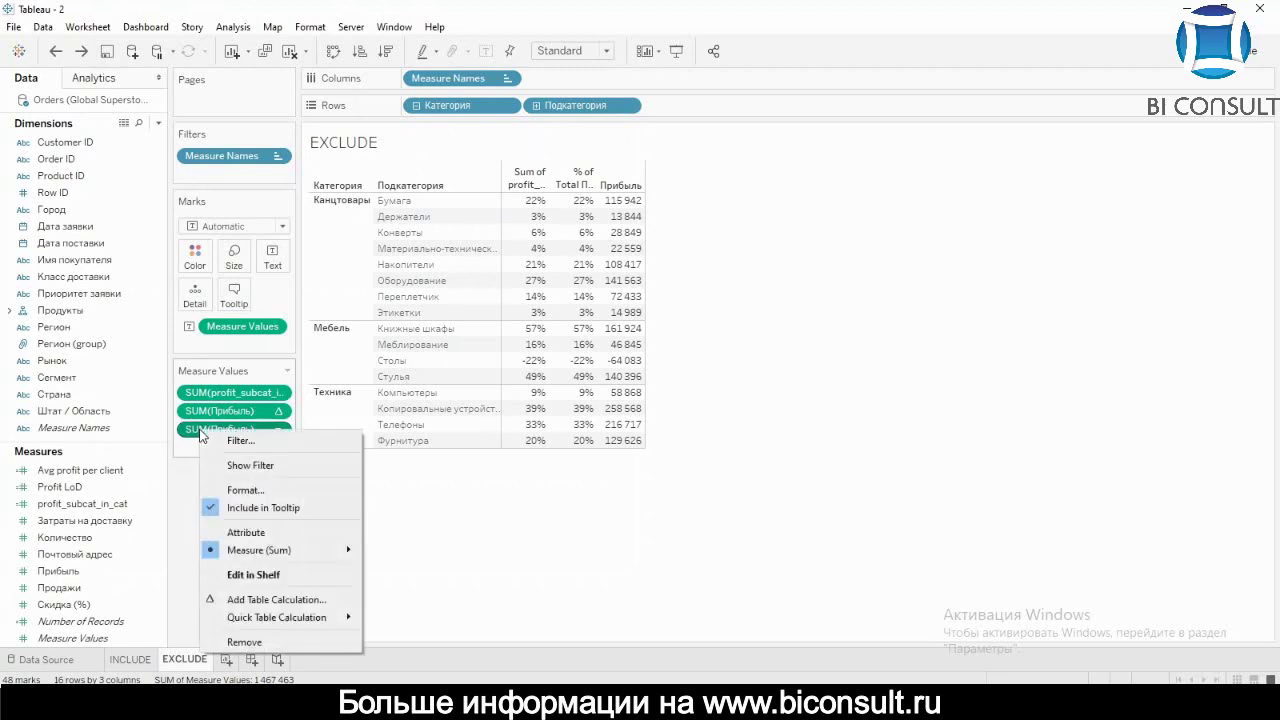
pyautogui.click(288, 466)
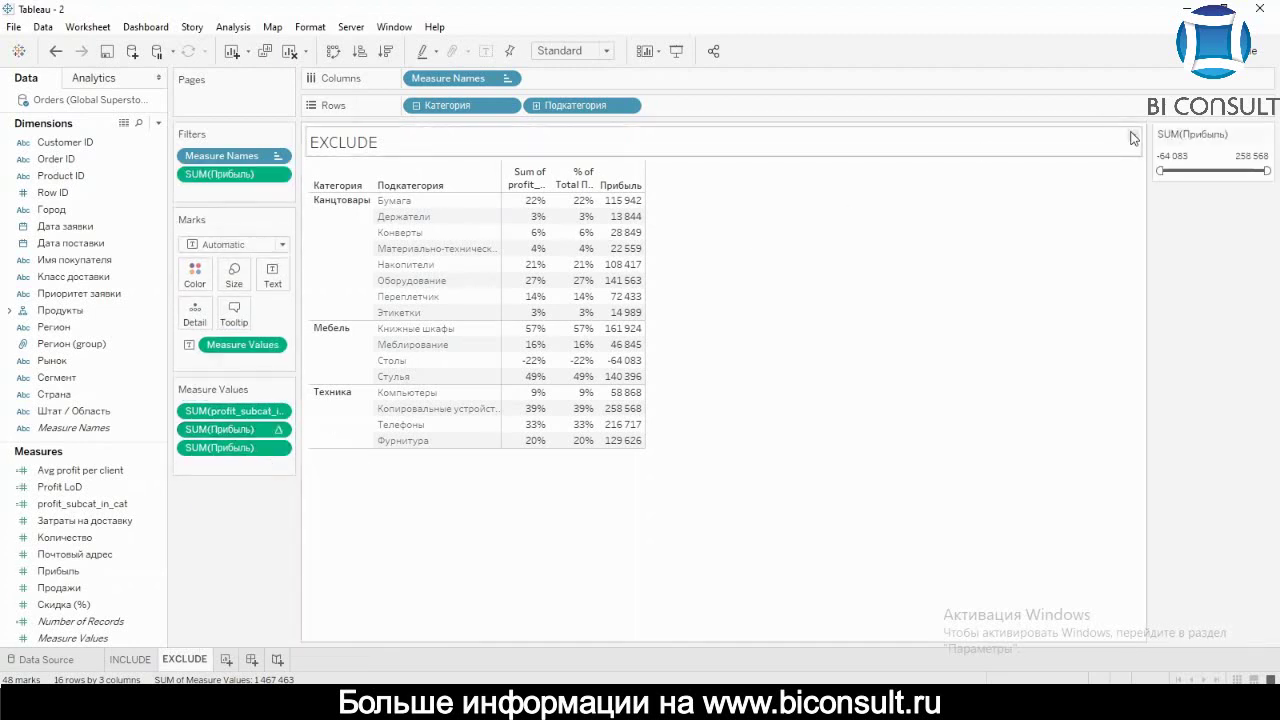
pyautogui.moveTo(1176, 134); pyautogui.dragTo(210, 518)
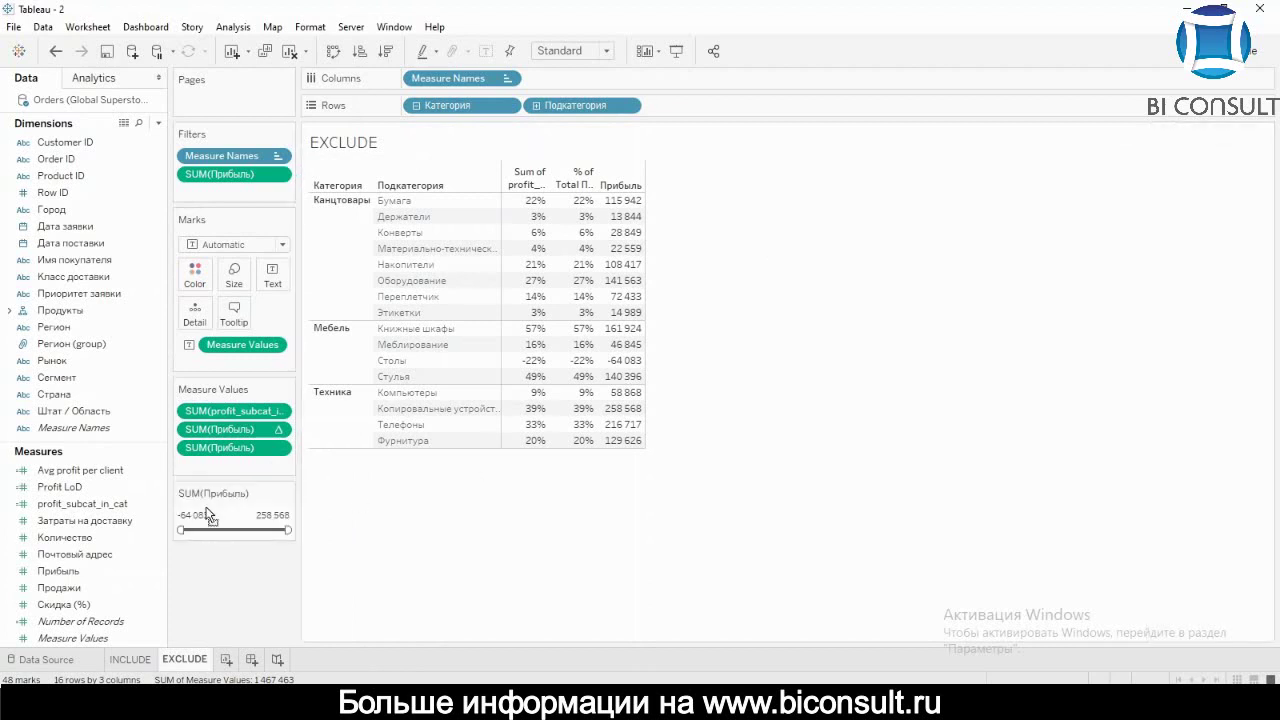
# Set the minimum of the SUM(Прибыль) range filter to 0
pyautogui.click(198, 516)
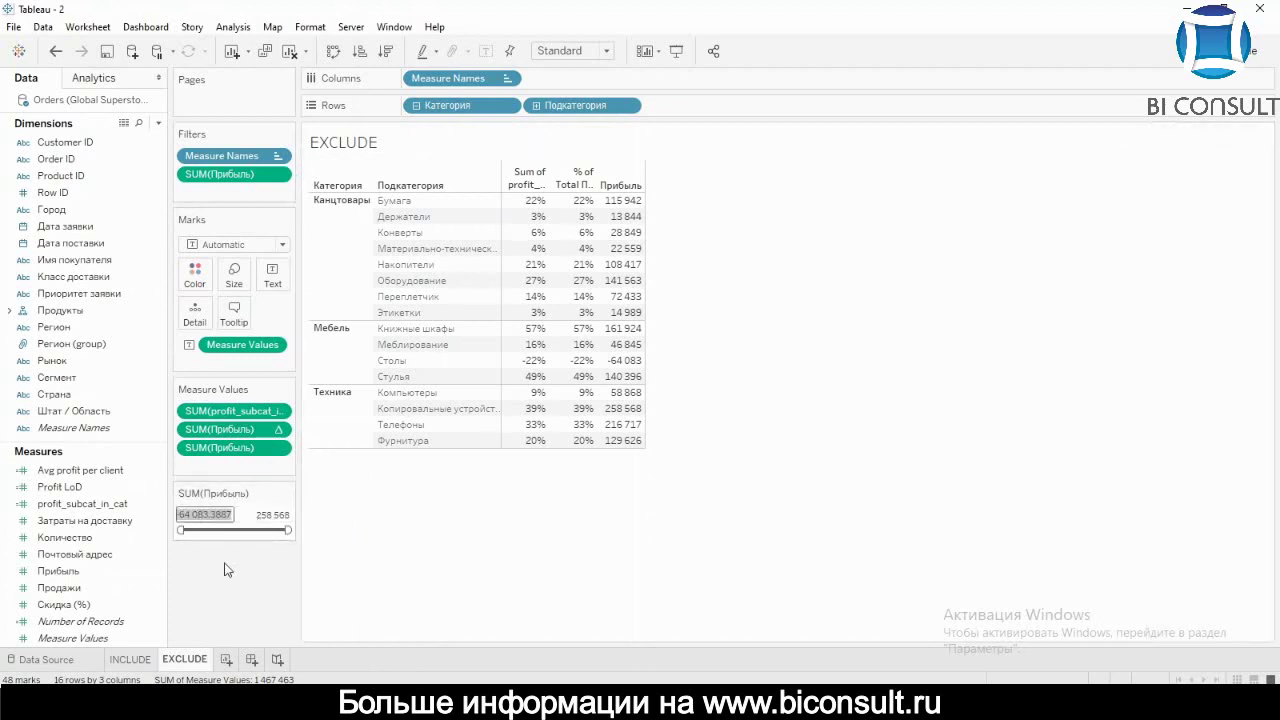
pyautogui.write('0')
pyautogui.press('Return')
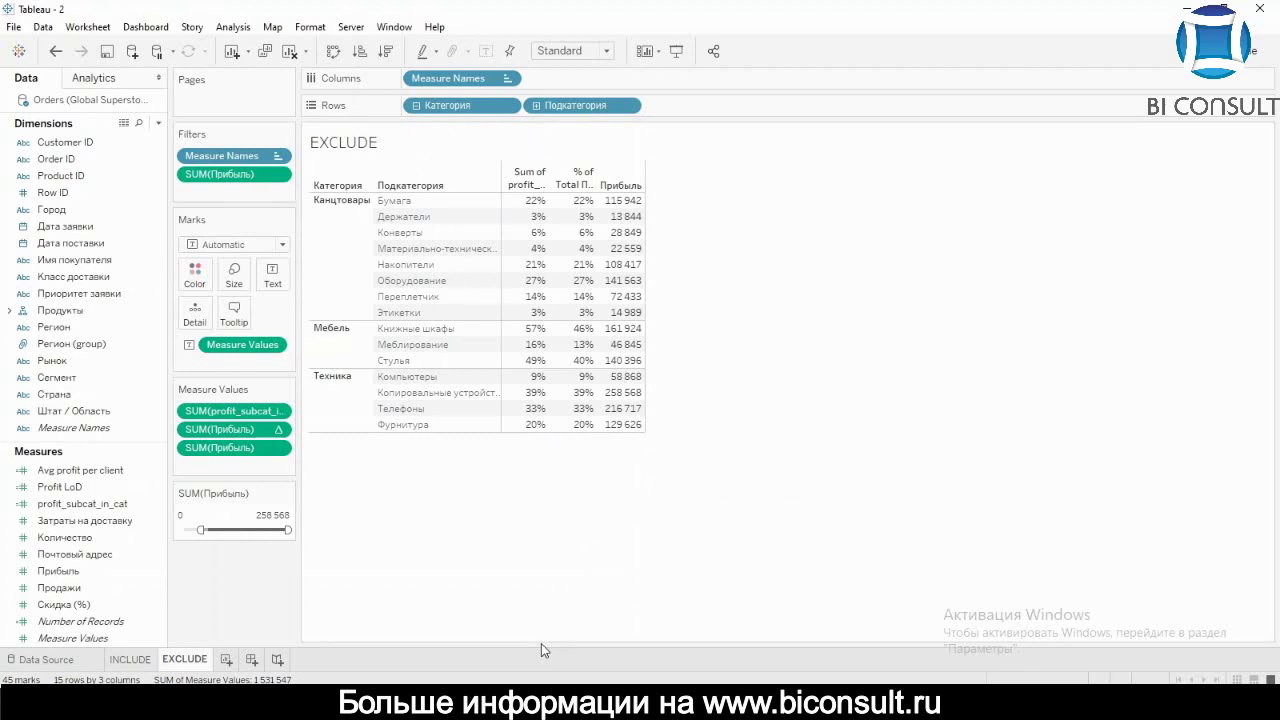
# Add a new worksheet after EXCLUDE and name it "FIXED"
pyautogui.click(227, 660)
pyautogui.doubleClick(228, 660)
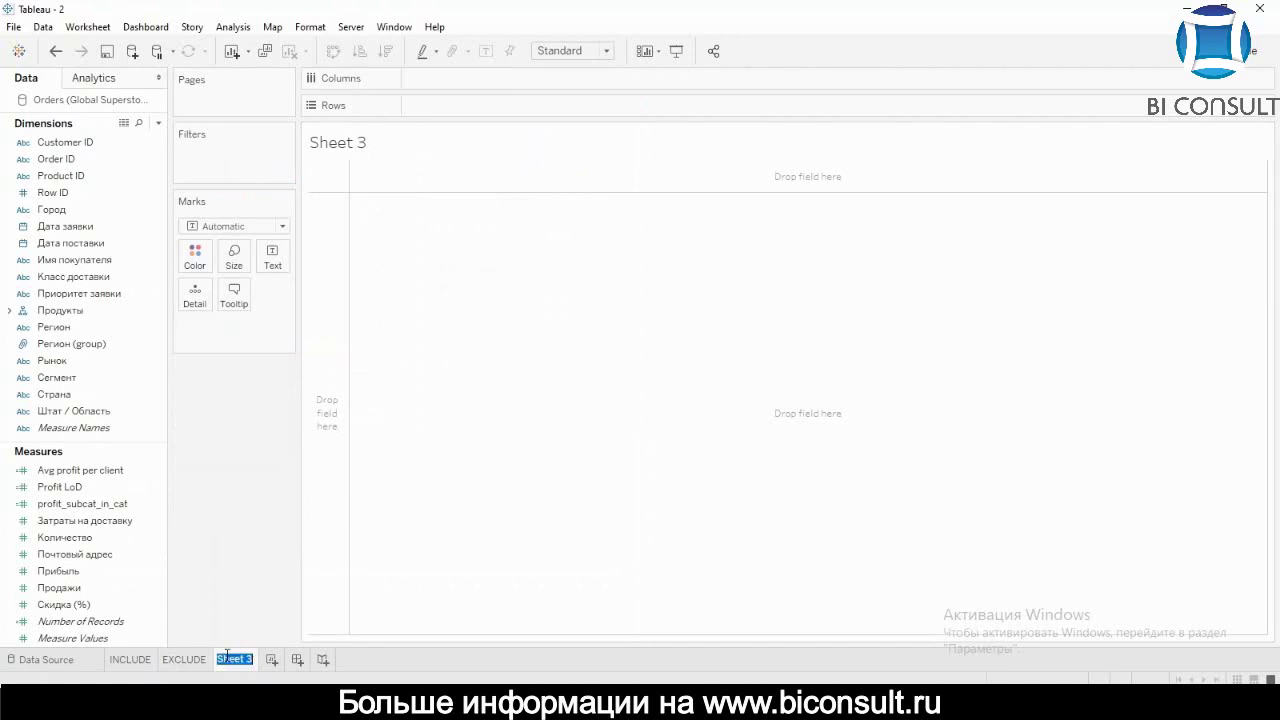
pyautogui.write('FIXED')
pyautogui.press('Return')
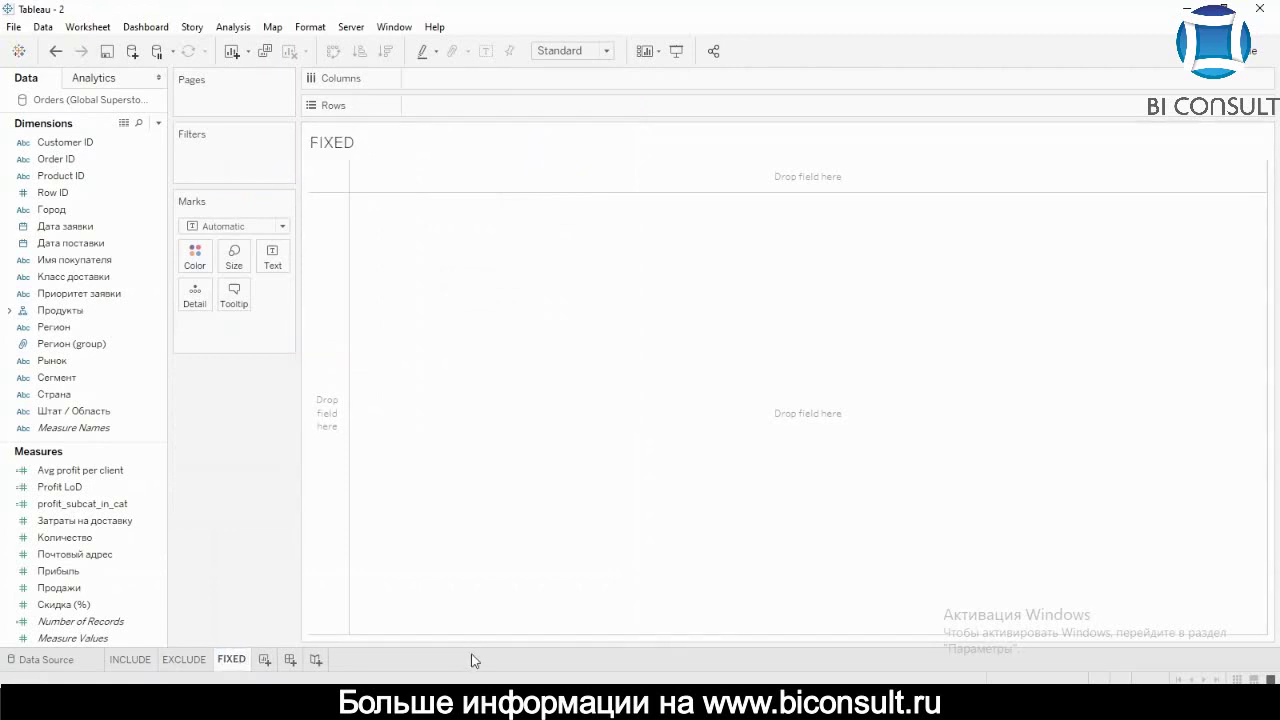